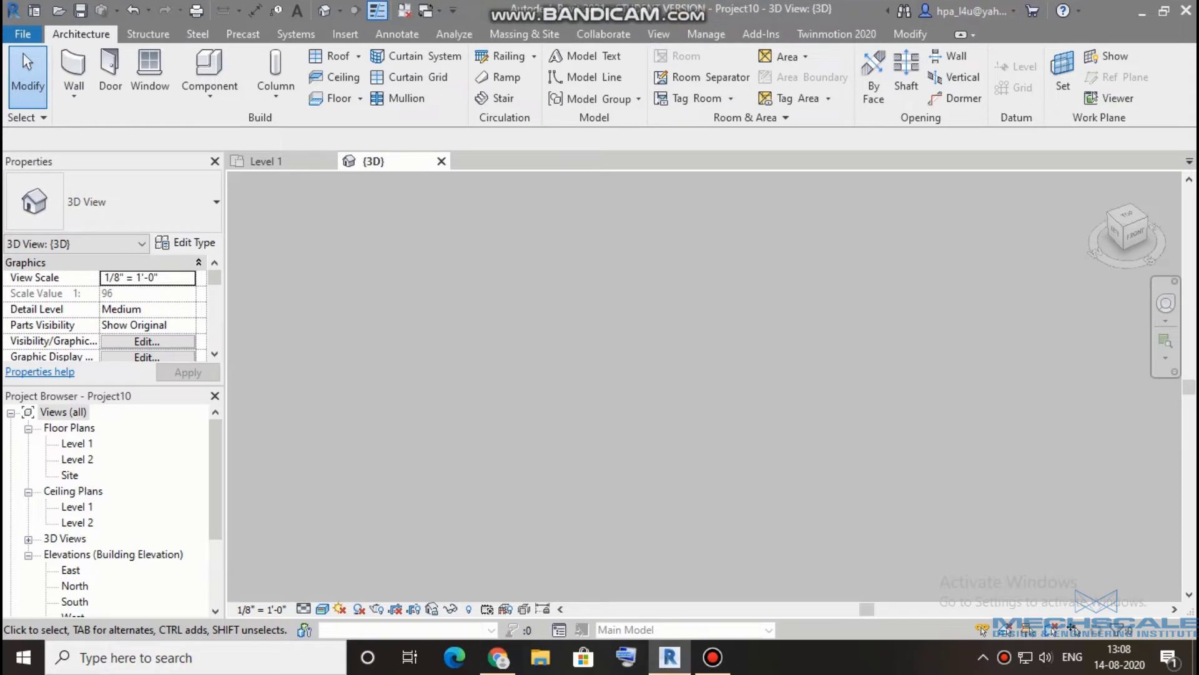
# - Draw an 80' generic basic wall across the middle of the Level 1 plan and select it
pyautogui.click(74, 68)
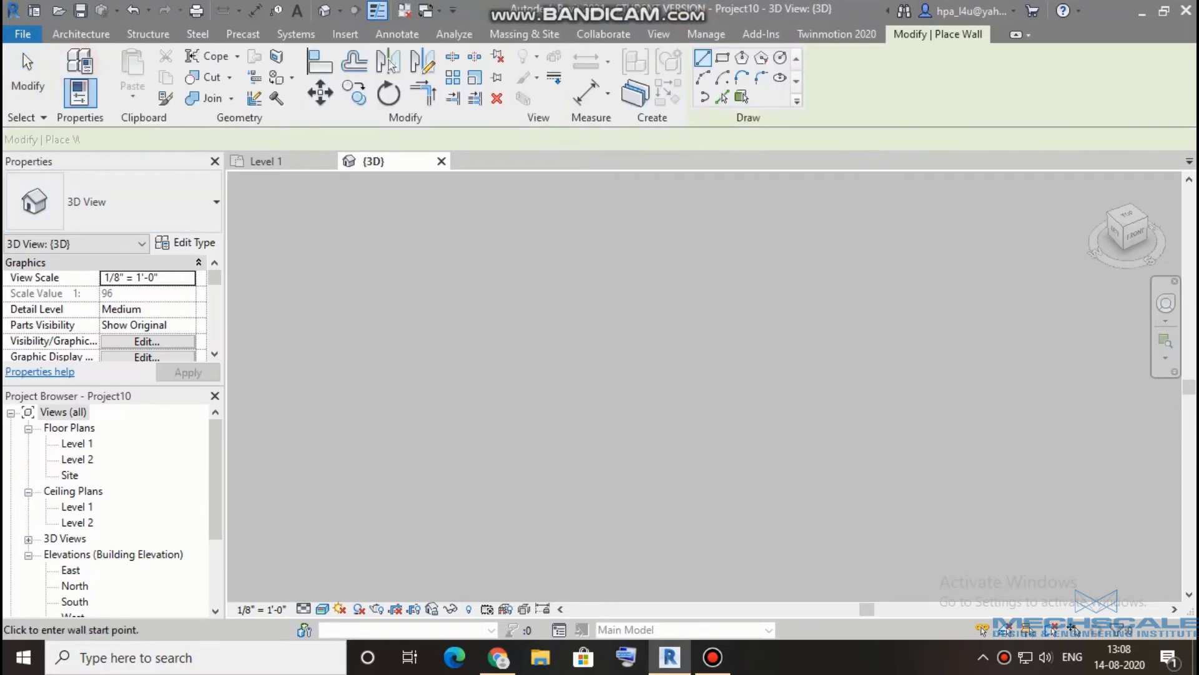
pyautogui.click(441, 162)
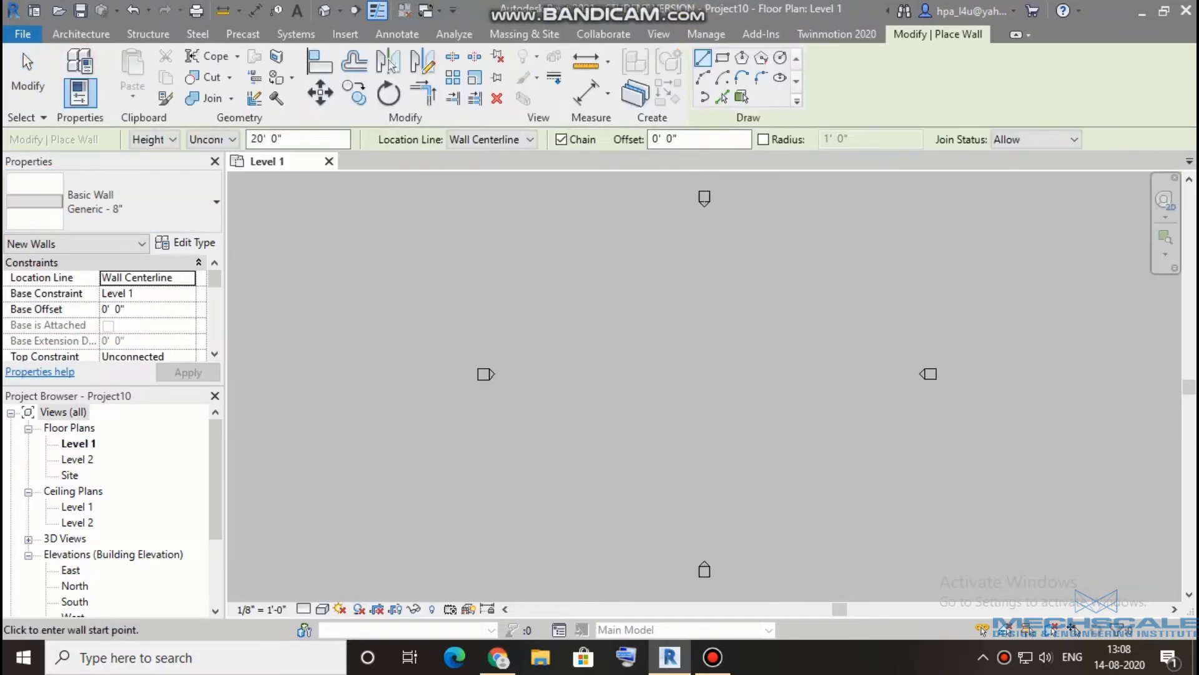
pyautogui.click(613, 383)
pyautogui.click(825, 383)
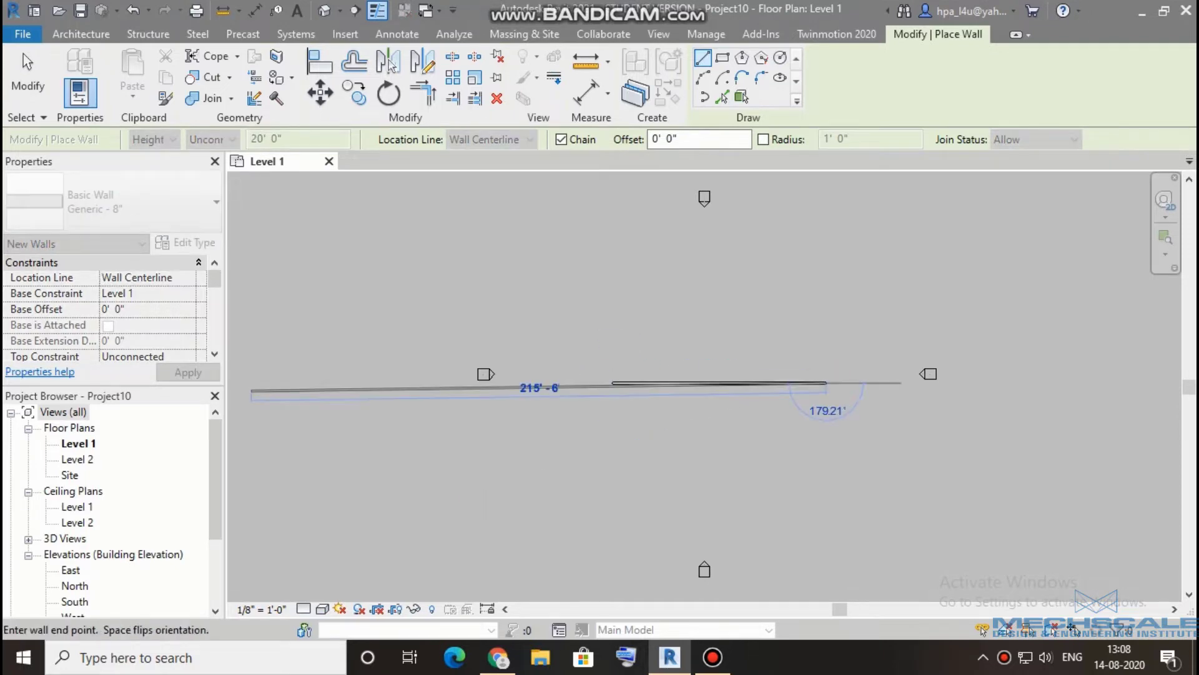
pyautogui.click(28, 81)
pyautogui.click(656, 383)
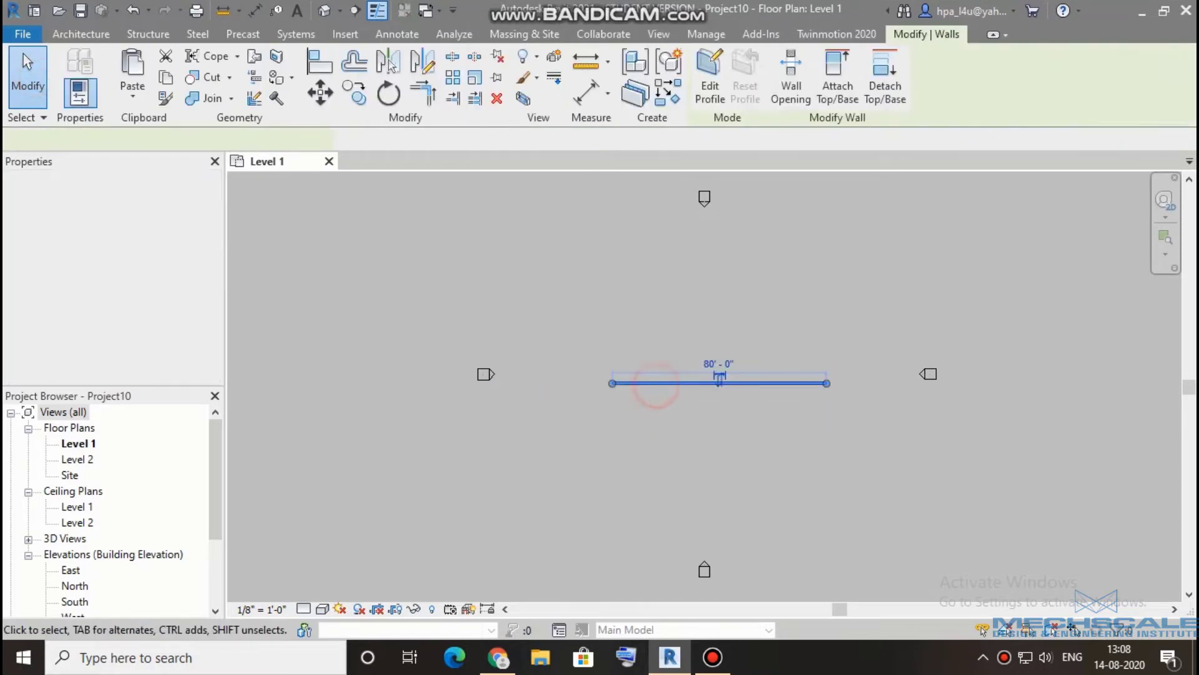
# - Duplicate the wall's type as Generic - 8" 3
pyautogui.click(186, 244)
pyautogui.click(1118, 123)
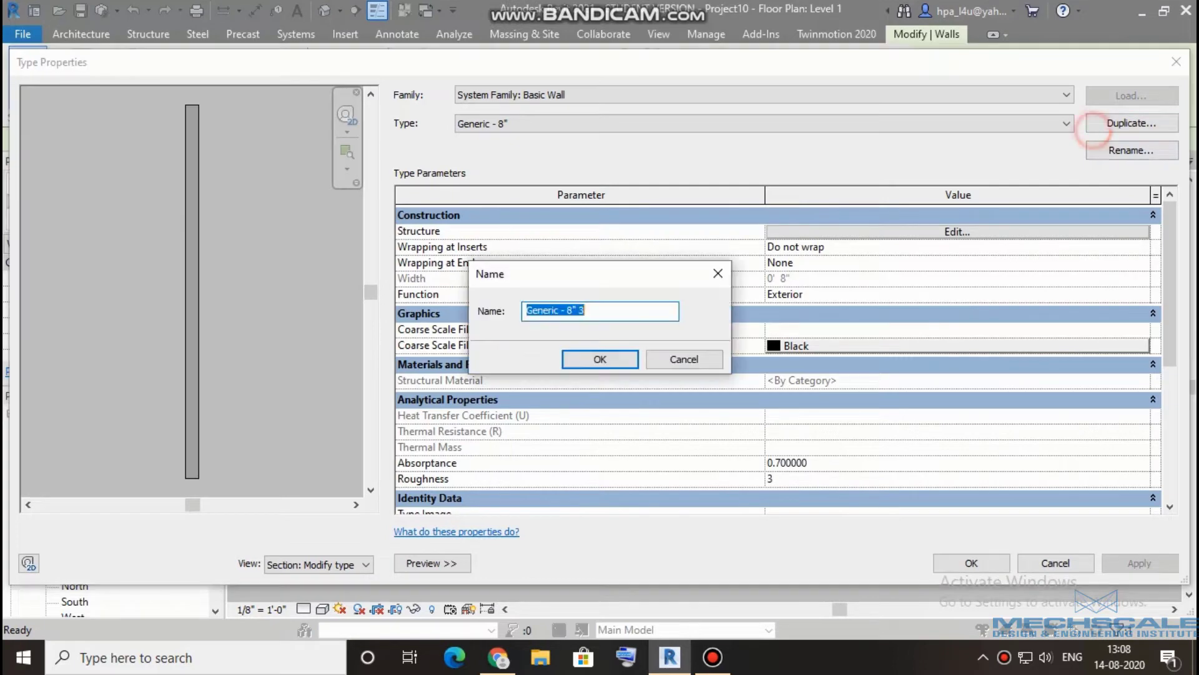
pyautogui.click(596, 355)
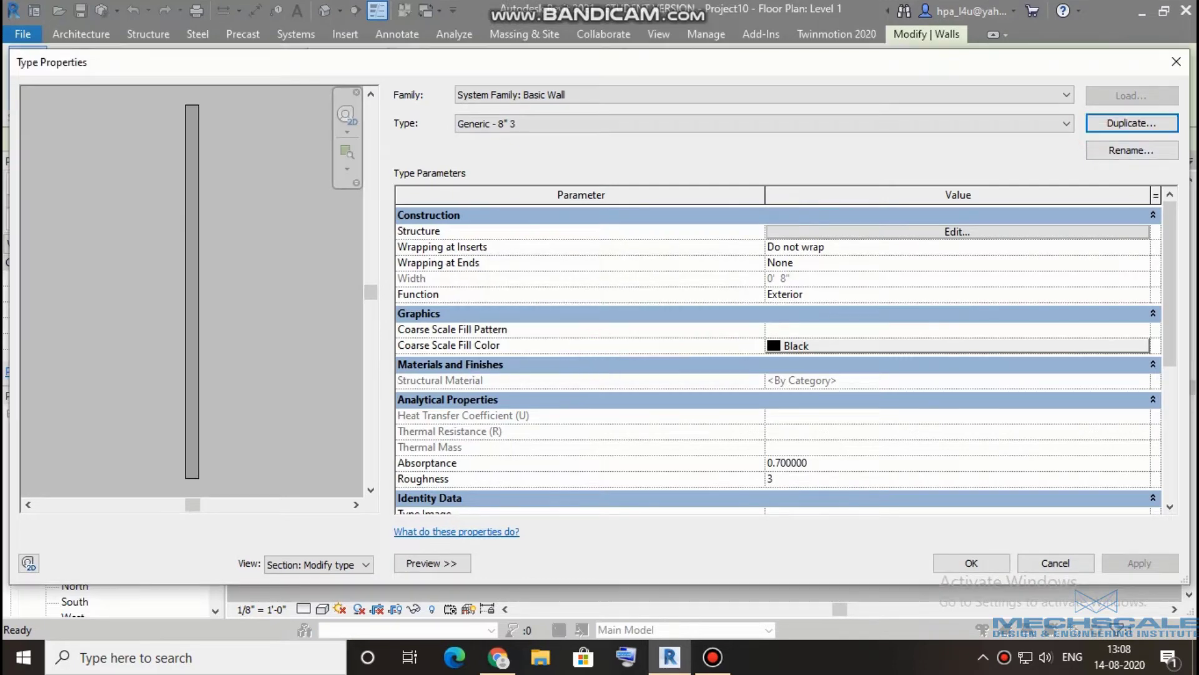
# - Open the new type's Structure layers and zoom the section preview onto the wall
pyautogui.click(893, 236)
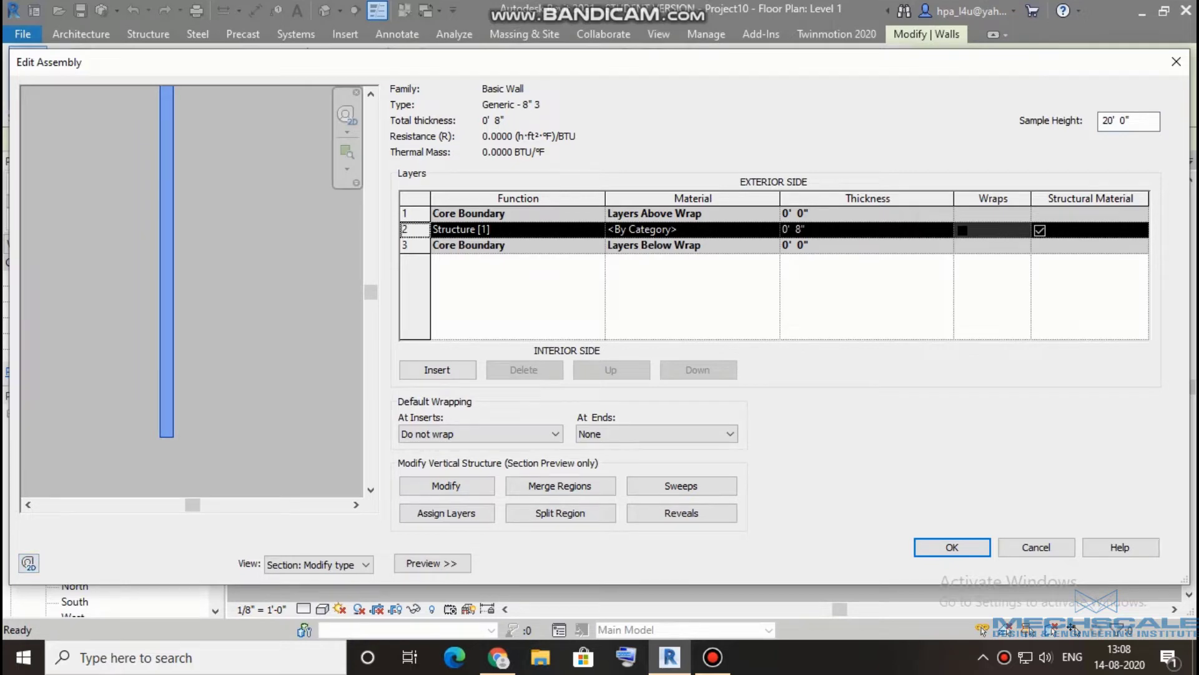
pyautogui.scroll(1, 250, 281)
pyautogui.scroll(1, 250, 282)
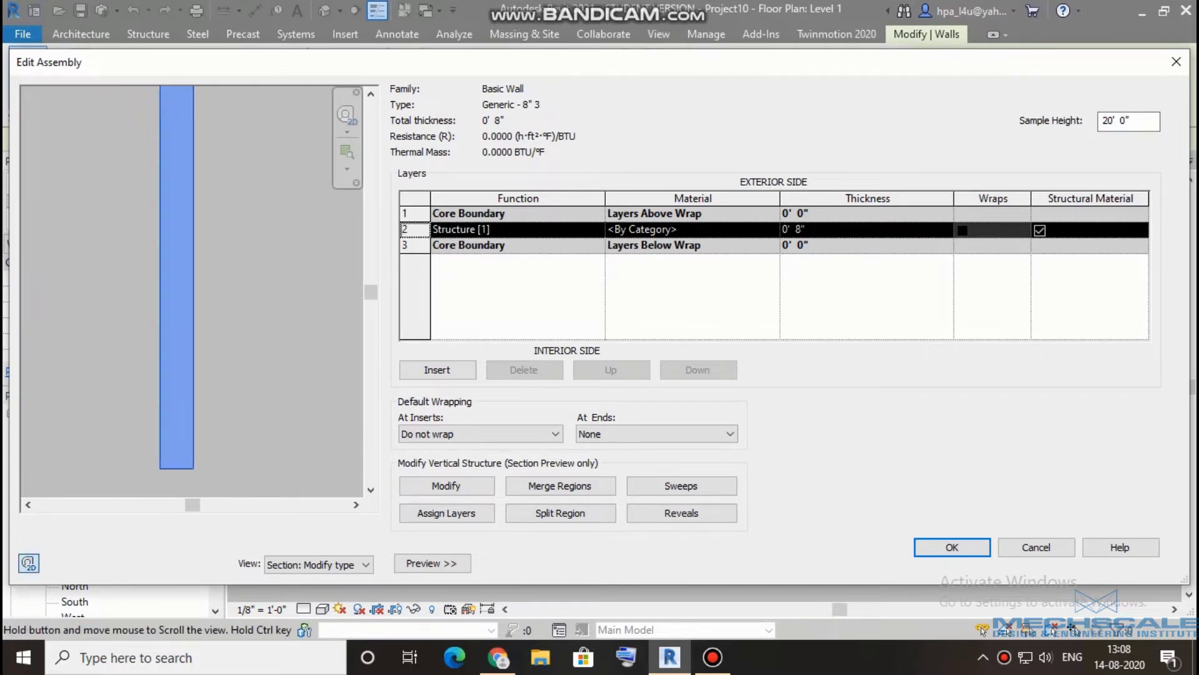
pyautogui.moveTo(188, 281); pyautogui.dragTo(306, 281, button='middle')
pyautogui.scroll(1, 248, 447)
pyautogui.scroll(1, 248, 448)
pyautogui.scroll(2, 247, 447)
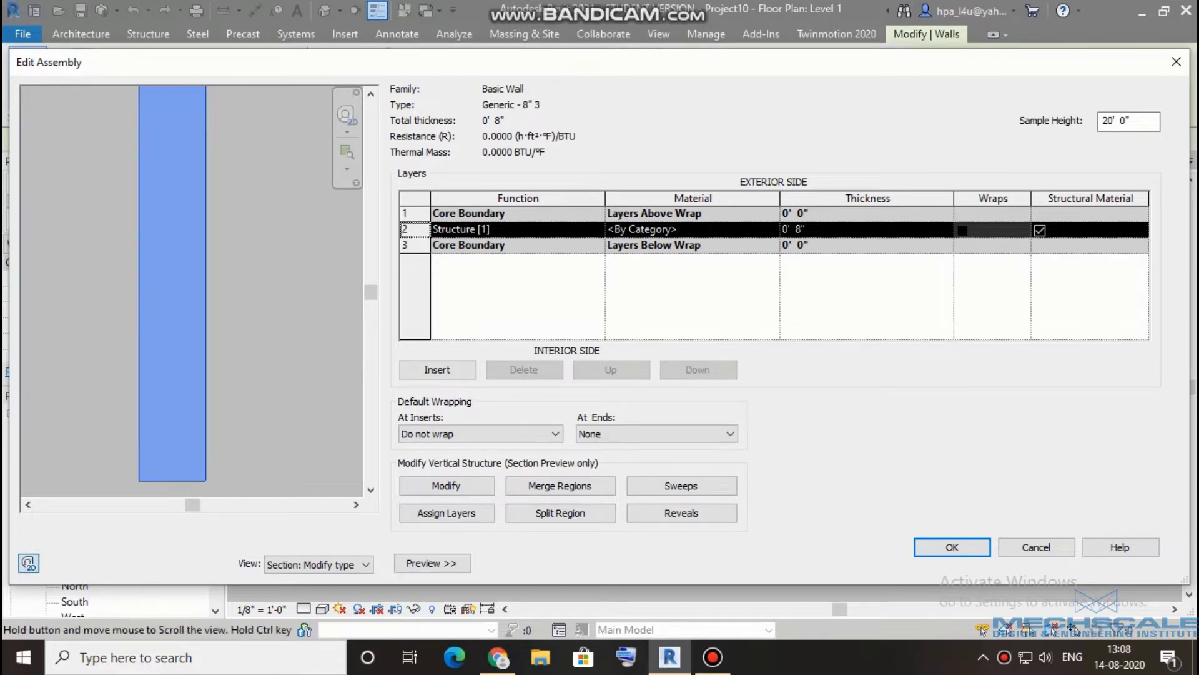
pyautogui.scroll(1, 247, 447)
pyautogui.moveTo(187, 282); pyautogui.dragTo(188, 289, button='middle')
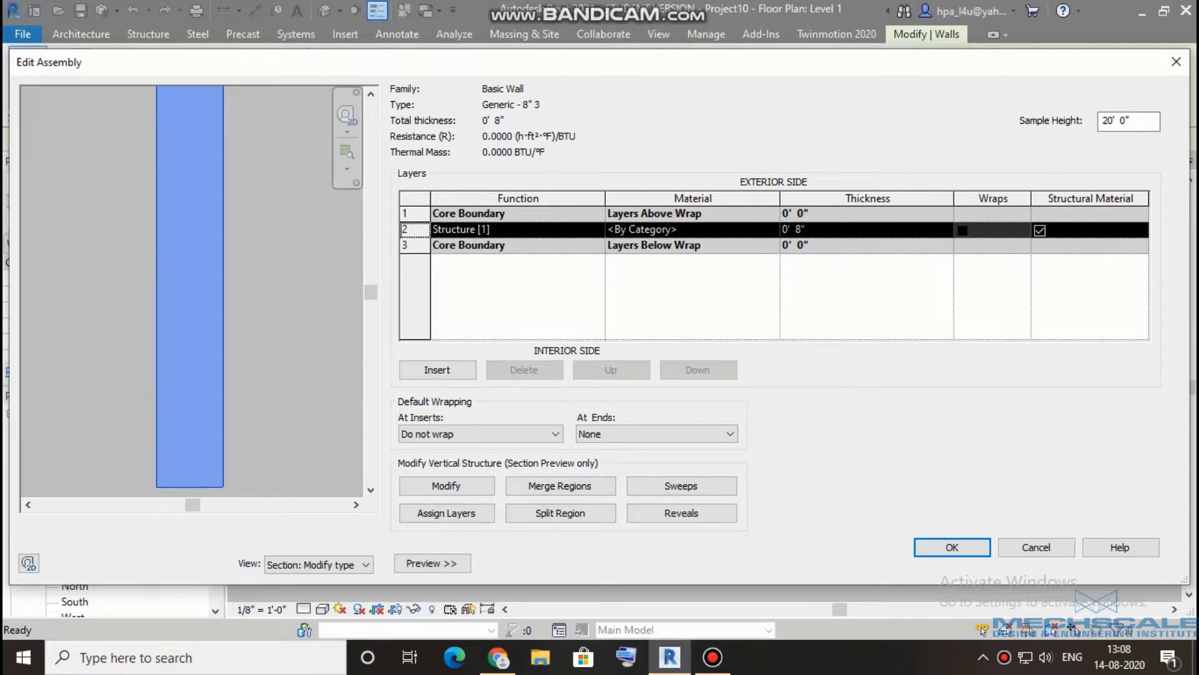
# - Insert two new layers and move the 8" structure layer into the middle
pyautogui.click(413, 369)
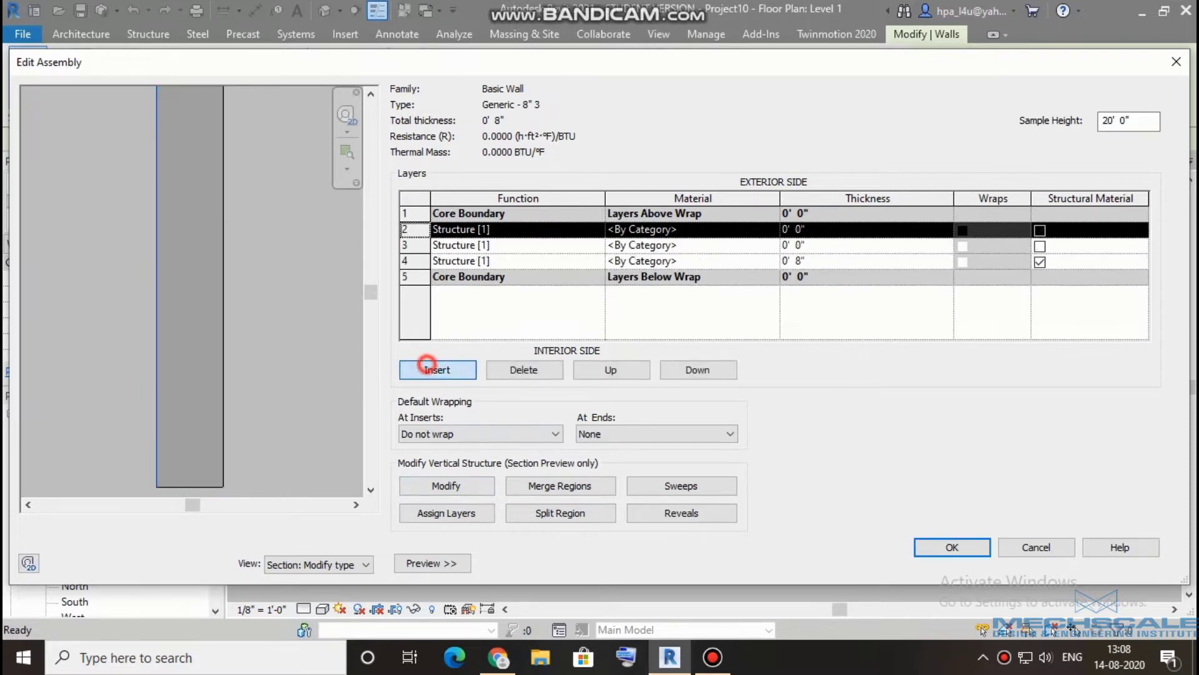
pyautogui.click(405, 260)
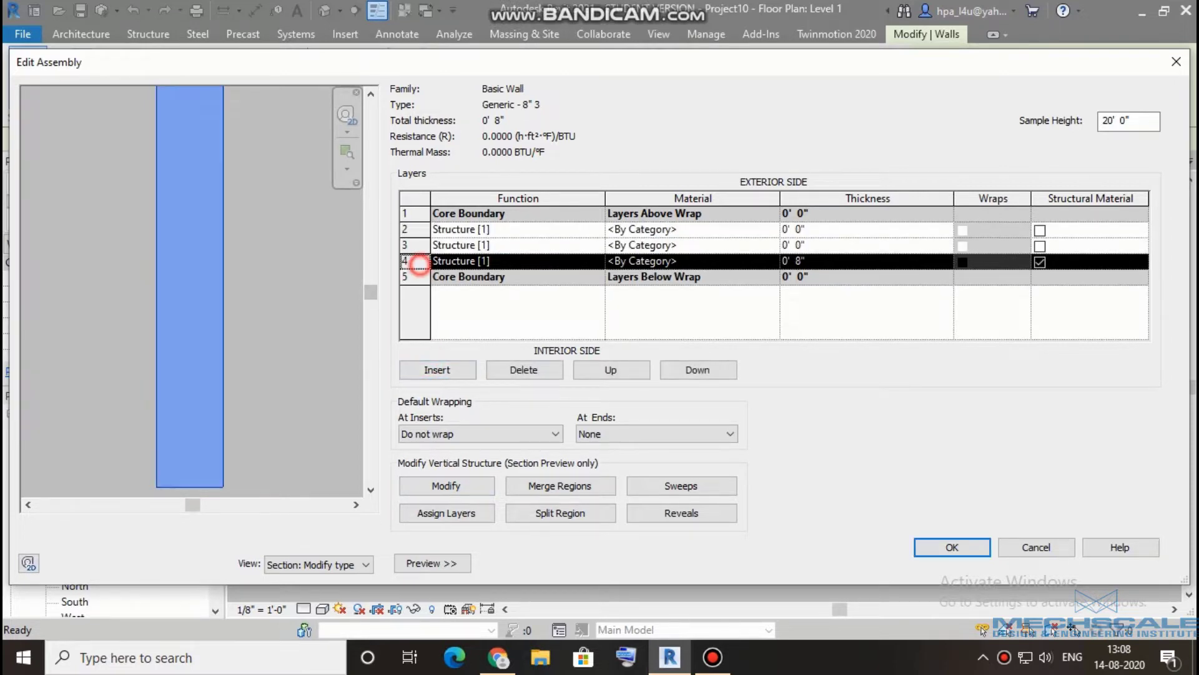
pyautogui.click(631, 369)
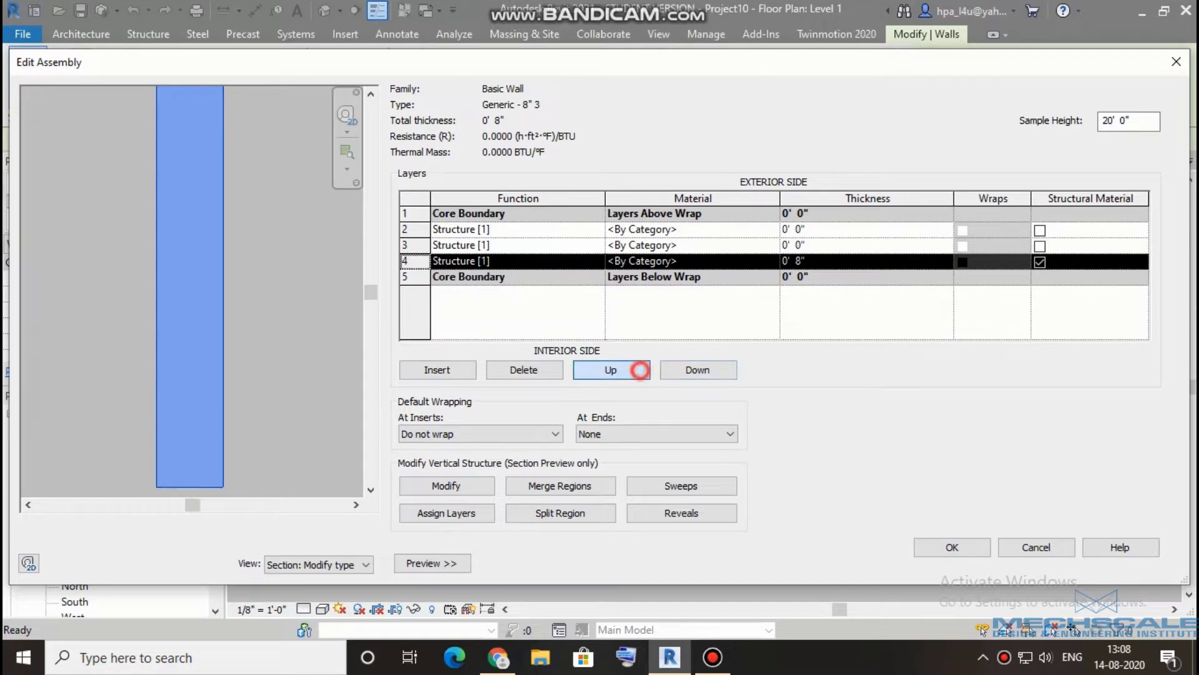
# - Make both new outer layers 1" thick inside the core boundaries, giving a 10" wall
pyautogui.click(797, 229)
pyautogui.write('1')
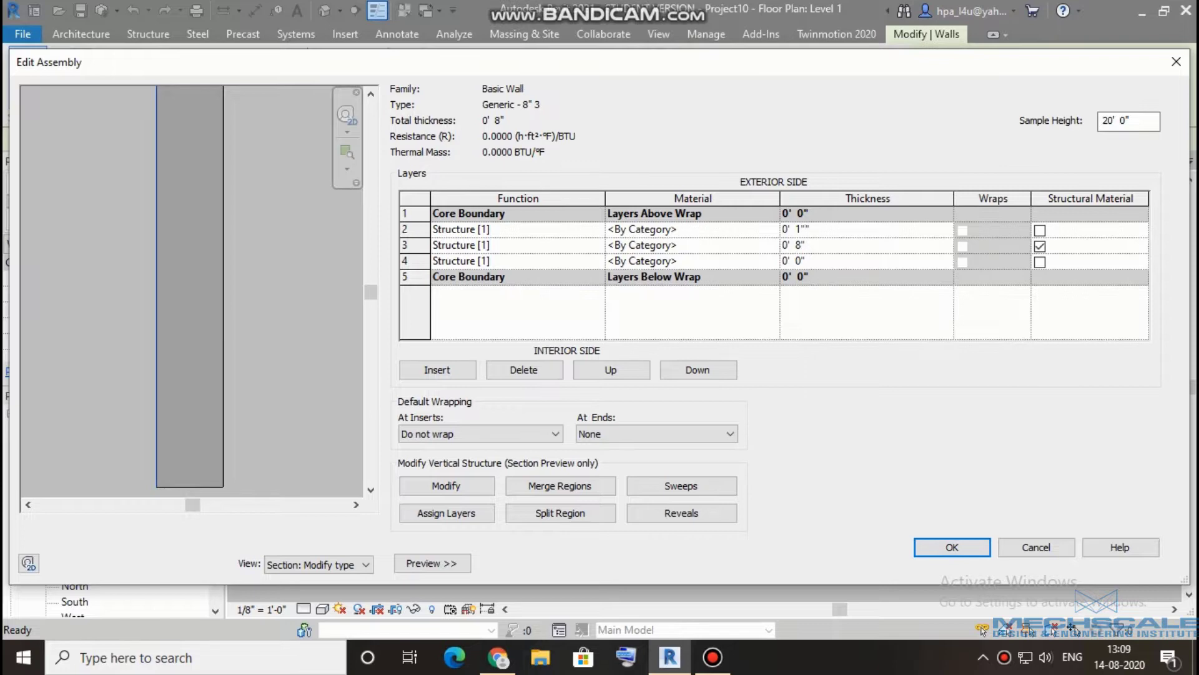
pyautogui.click(800, 261)
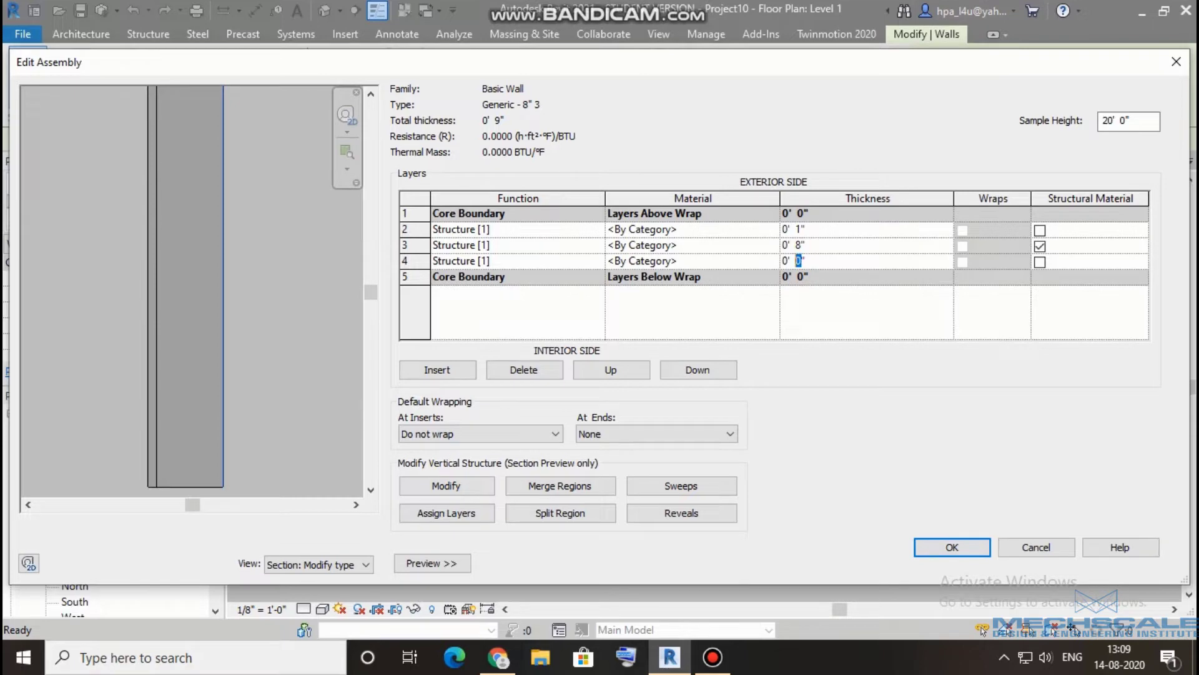
pyautogui.write('1')
pyautogui.click(823, 261)
pyautogui.click(693, 374)
pyautogui.click(612, 371)
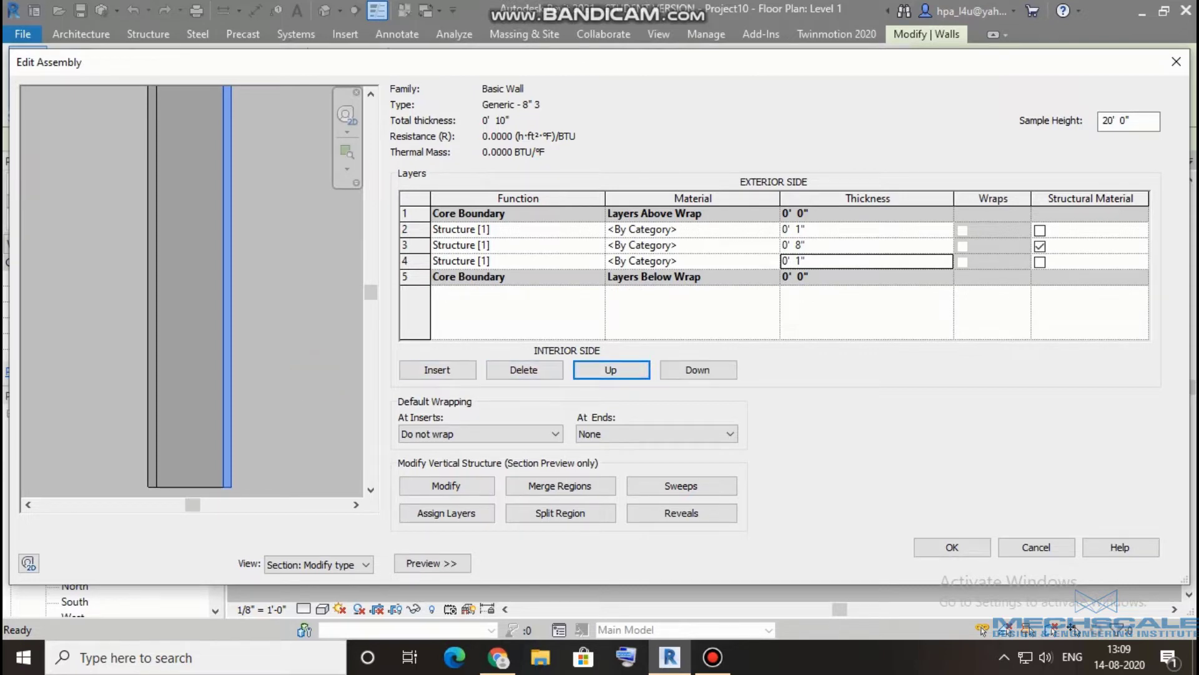
pyautogui.click(772, 229)
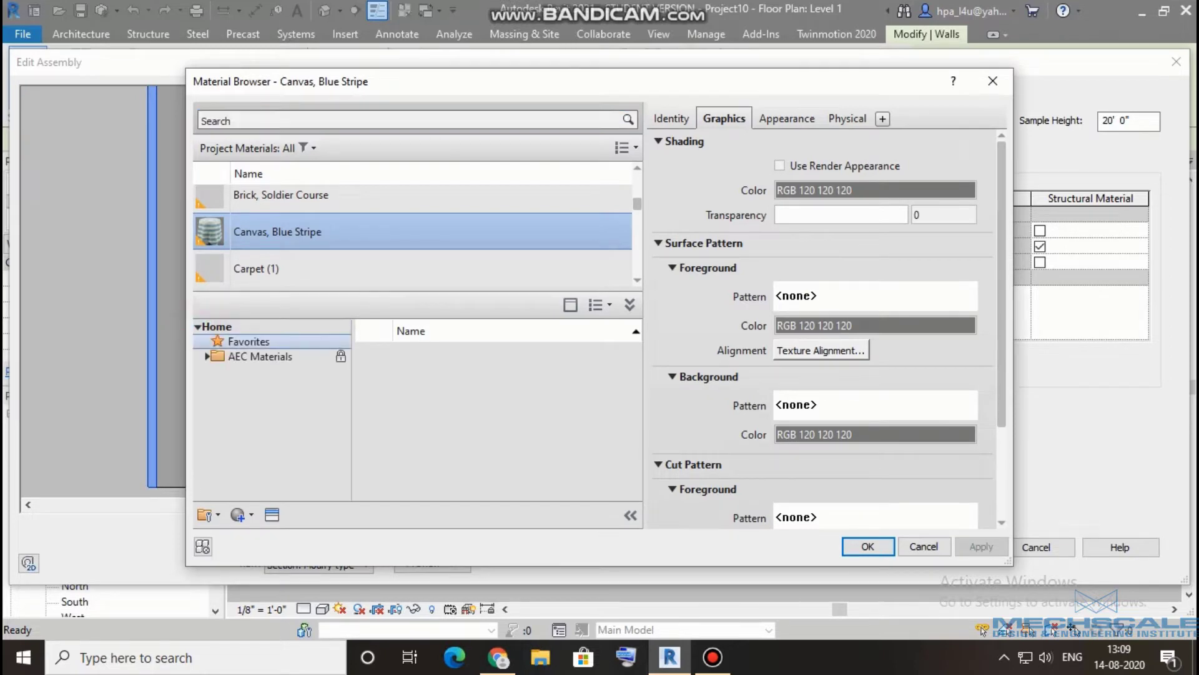
# - Assign Concrete, Walkway from AEC Materials > Concrete to the exterior 1" layer
pyautogui.doubleClick(209, 357)
pyautogui.click(256, 386)
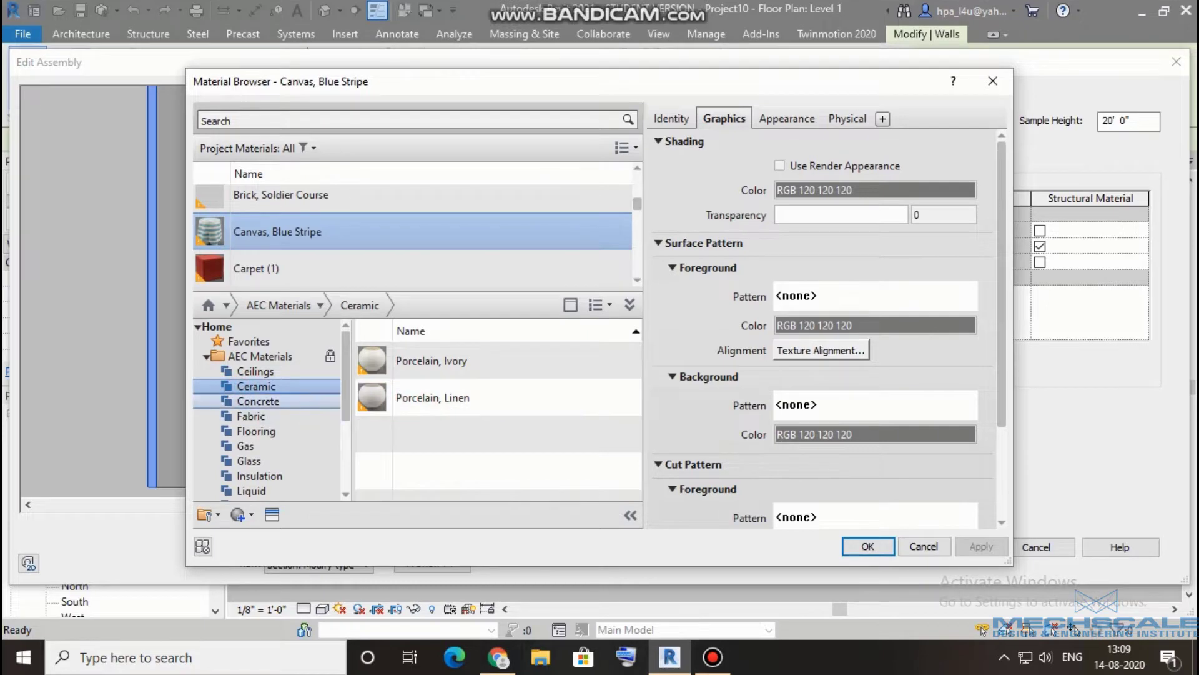
pyautogui.click(258, 401)
pyautogui.scroll(-3, 462, 439)
pyautogui.scroll(-3, 462, 440)
pyautogui.scroll(-3, 493, 425)
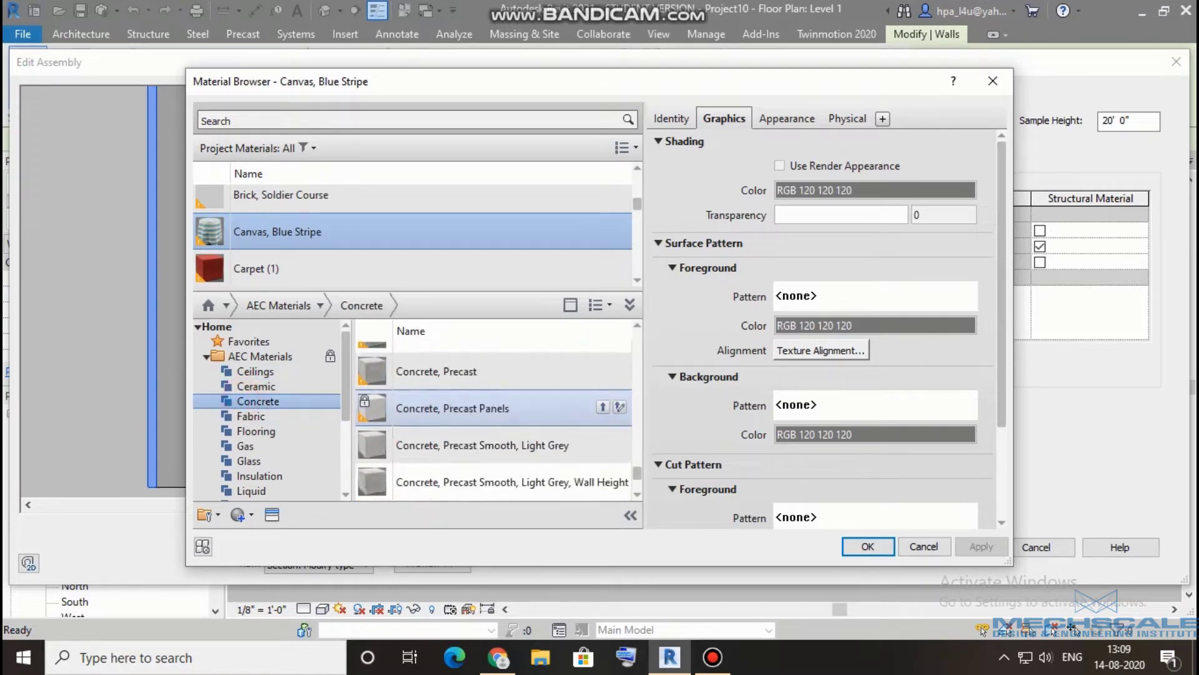
pyautogui.scroll(-3, 494, 425)
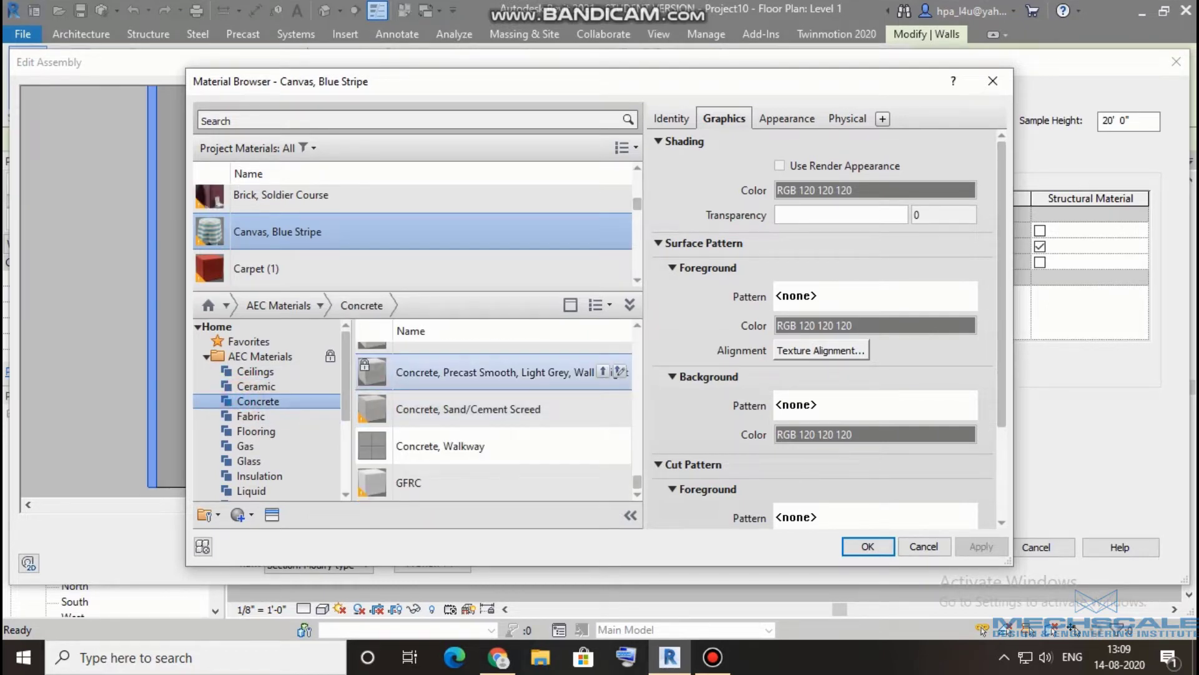
pyautogui.moveTo(488, 446)
pyautogui.click(600, 443)
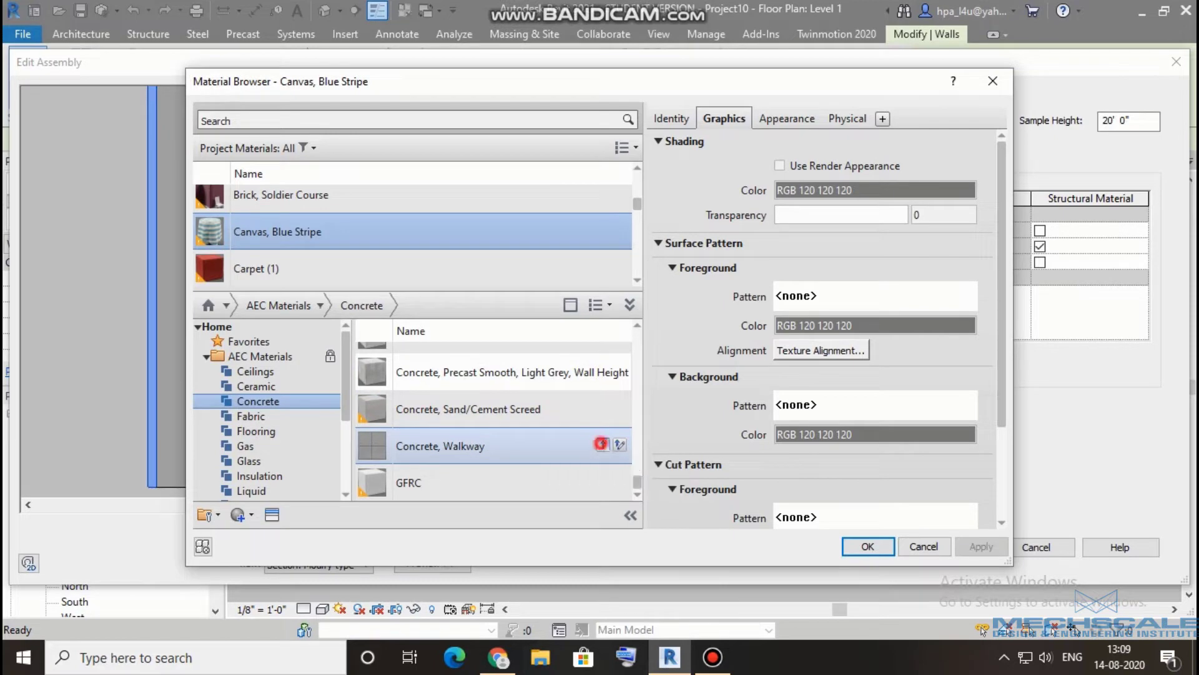
pyautogui.click(867, 546)
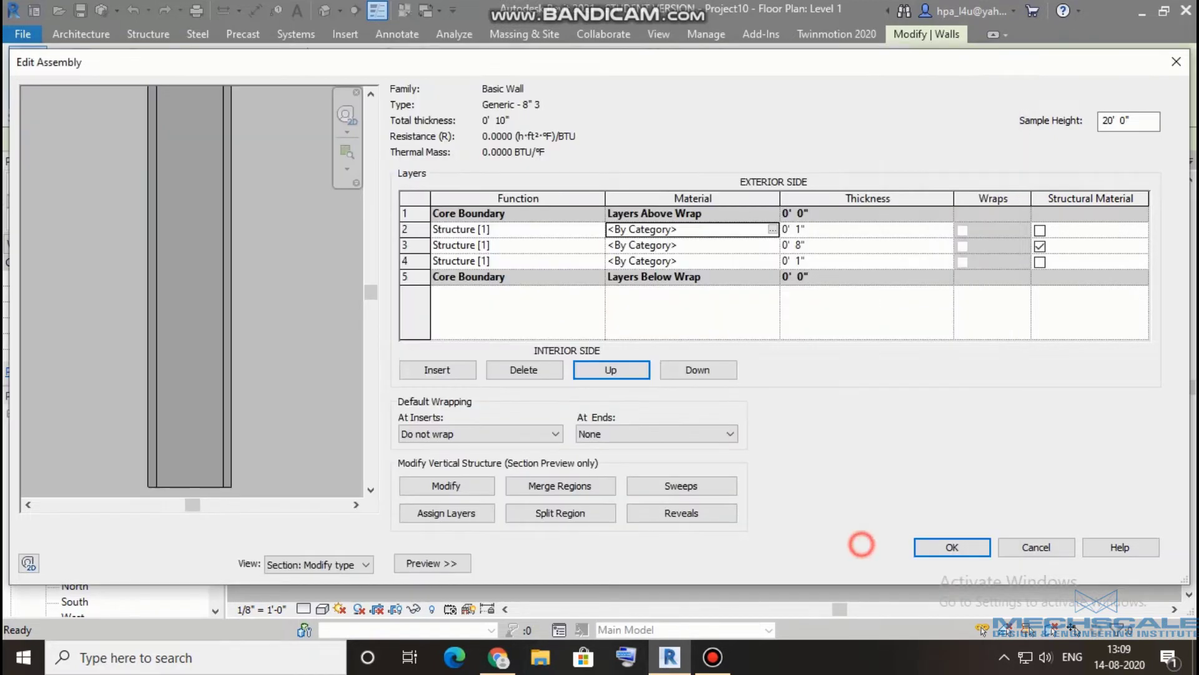
# - Browse the AEC Flooring materials for another layer, then close the Material Browser
pyautogui.click(773, 229)
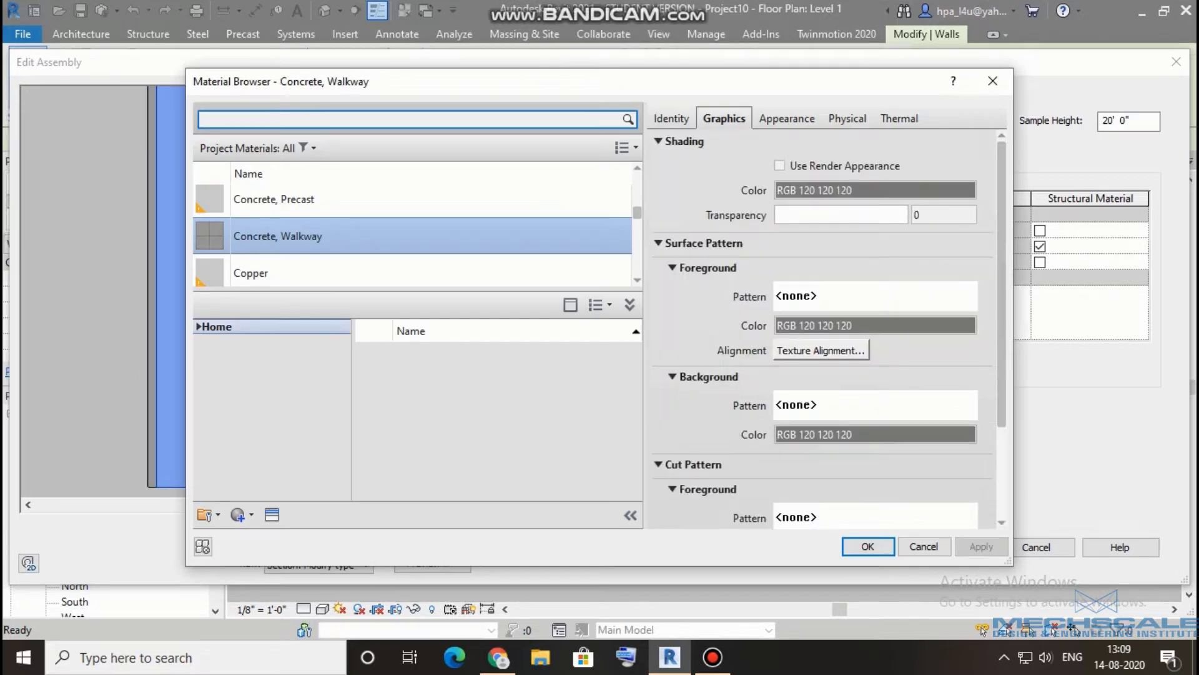
pyautogui.click(198, 326)
pyautogui.click(206, 355)
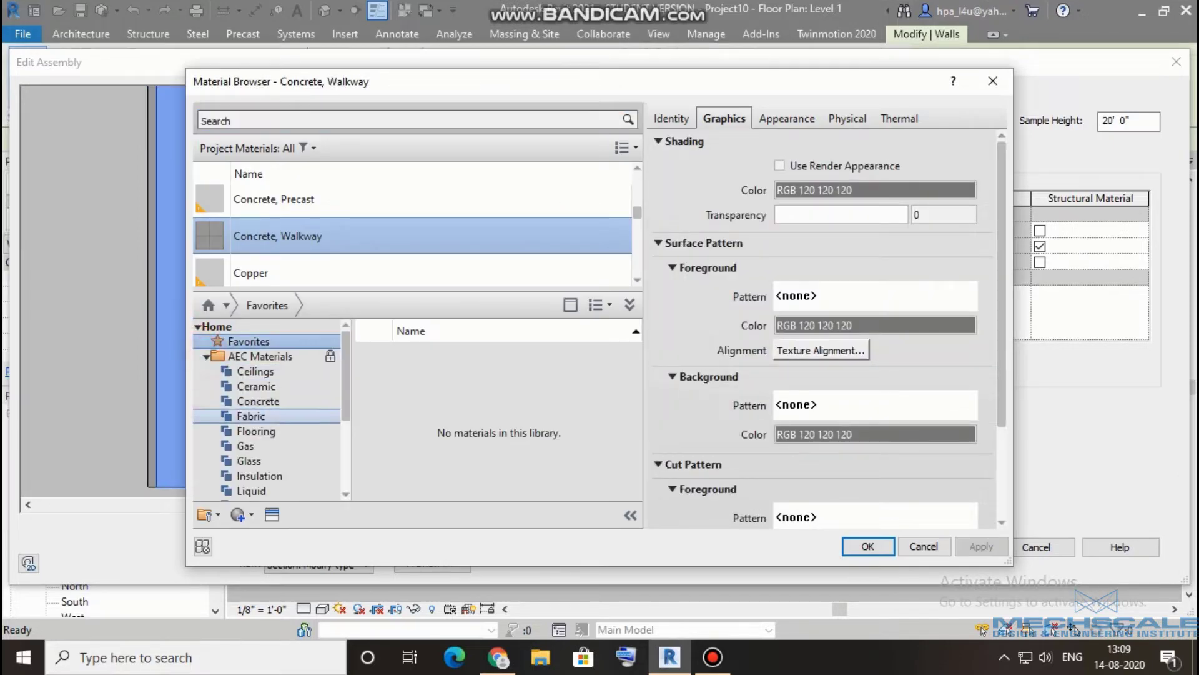
pyautogui.click(269, 431)
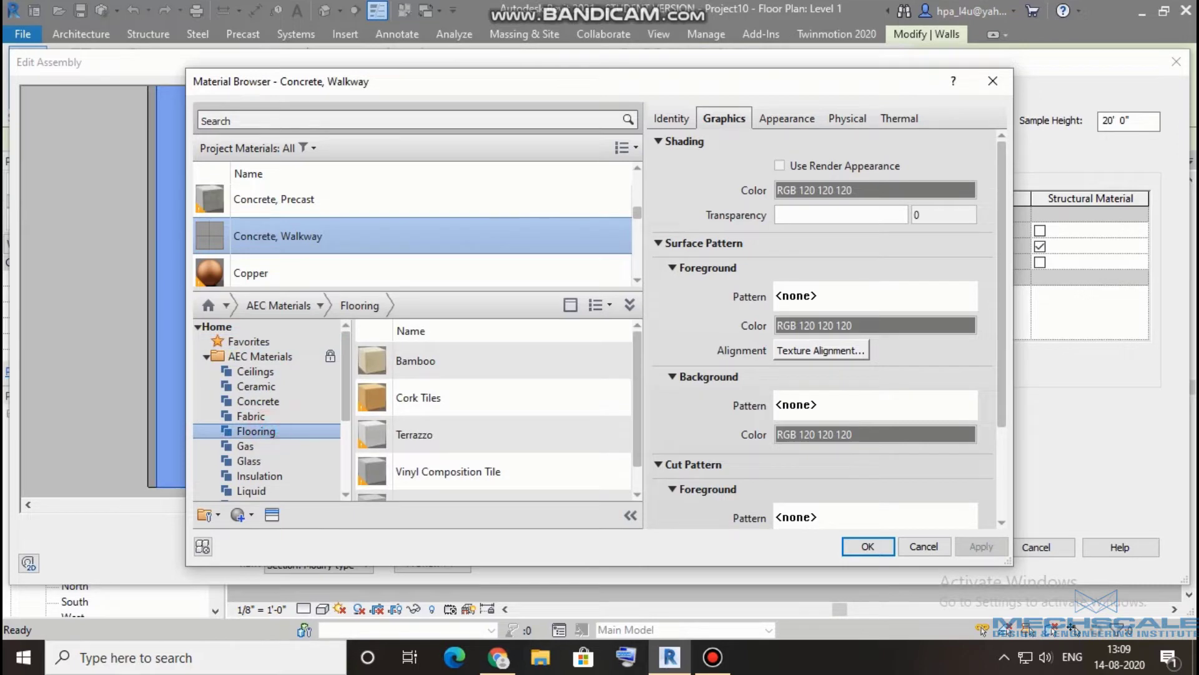
pyautogui.moveTo(418, 397)
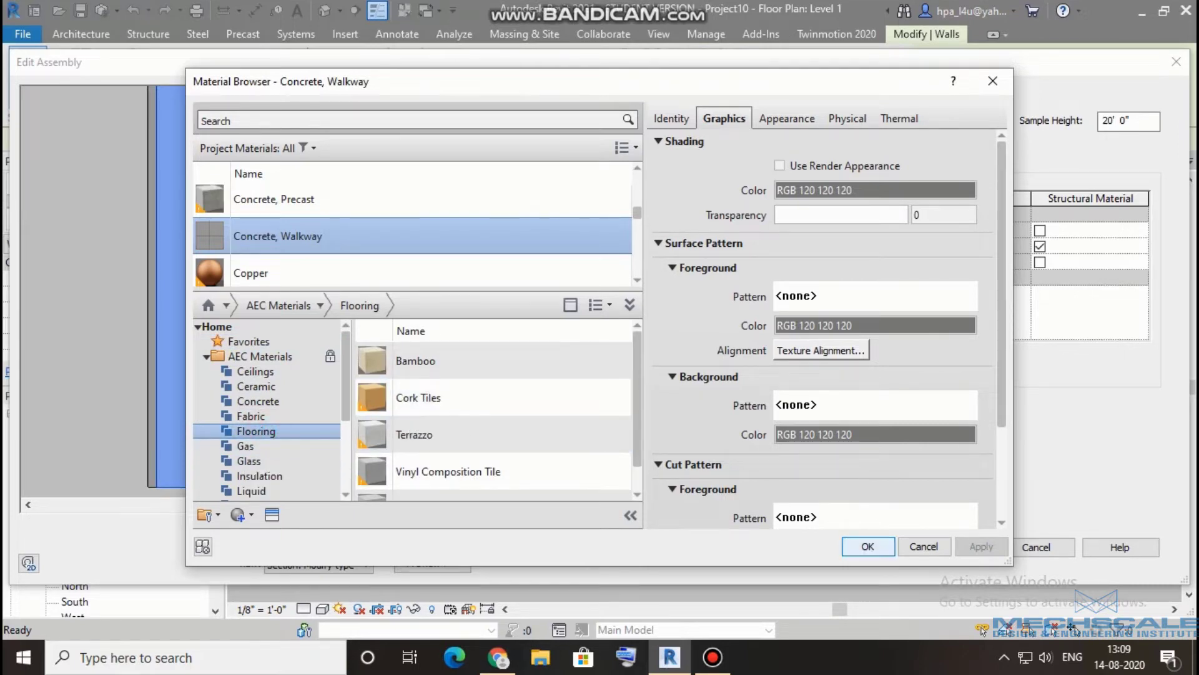
pyautogui.click(868, 546)
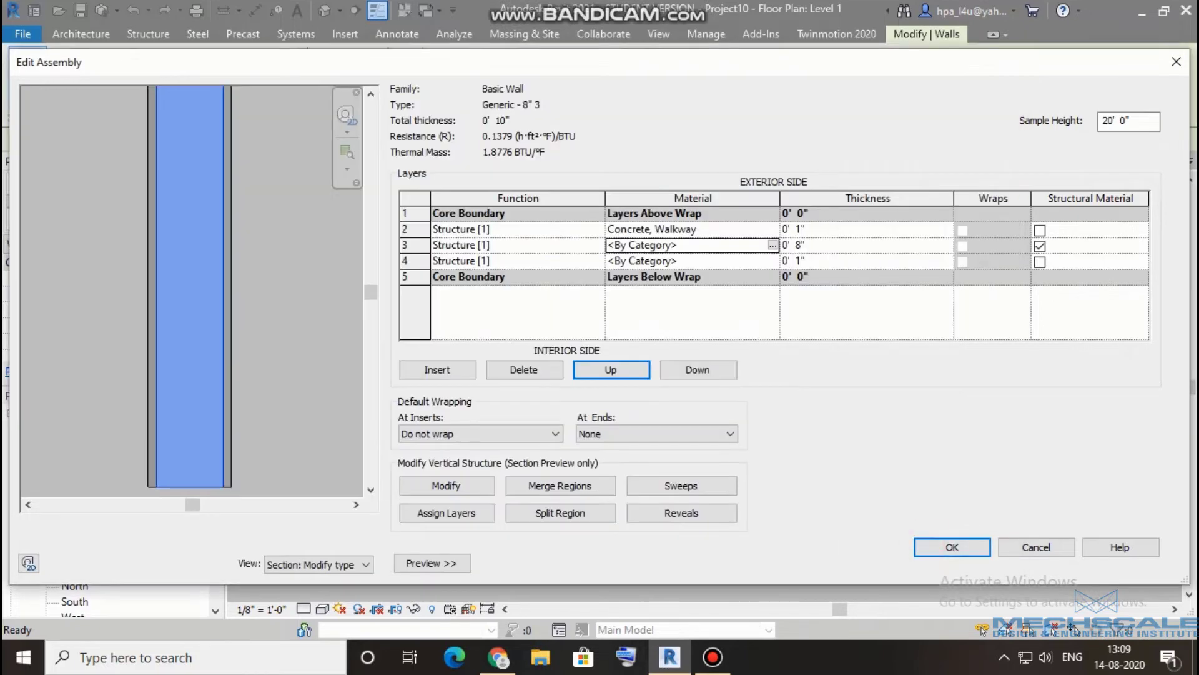
# - Give the interior 1" layer Laminate, Red, Matte from AEC Plastic and accept the assembly
pyautogui.click(771, 262)
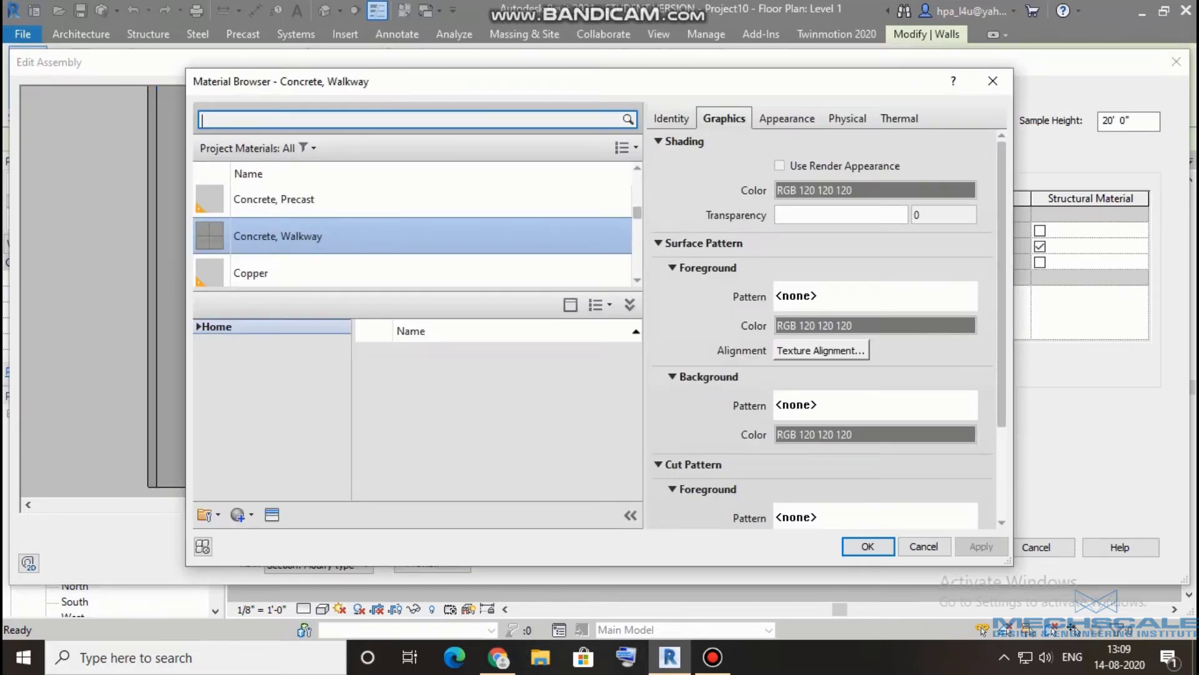
pyautogui.click(199, 326)
pyautogui.click(207, 356)
pyautogui.scroll(-2, 263, 437)
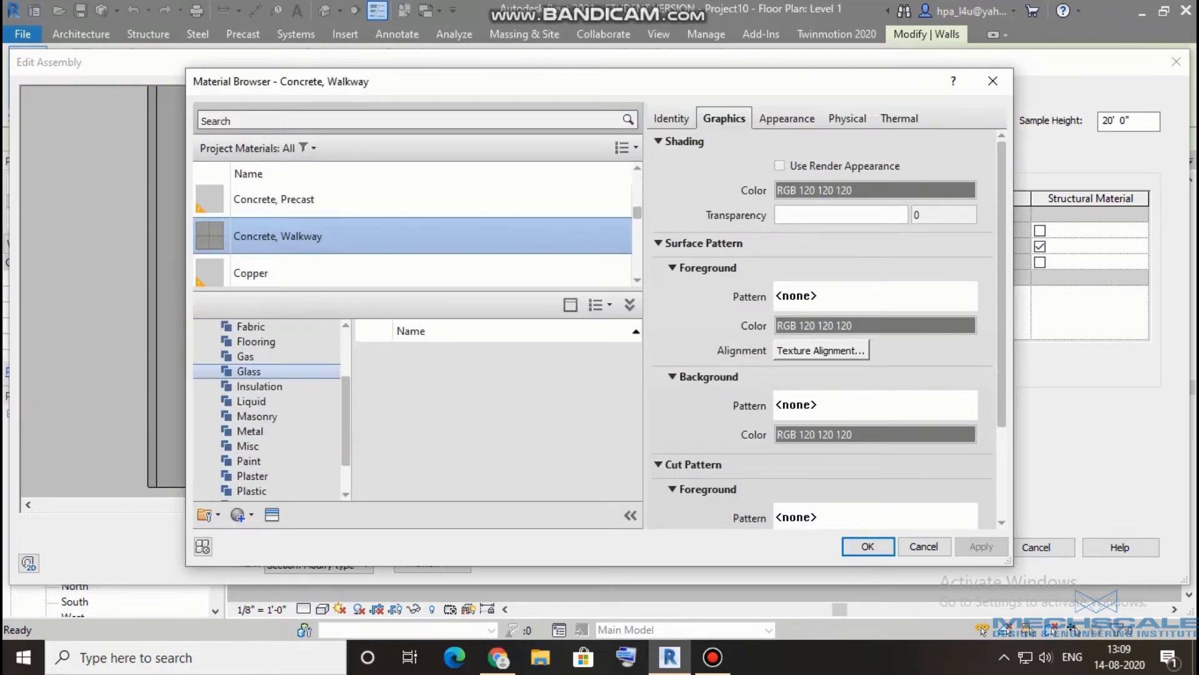
pyautogui.scroll(-1, 263, 437)
pyautogui.click(222, 446)
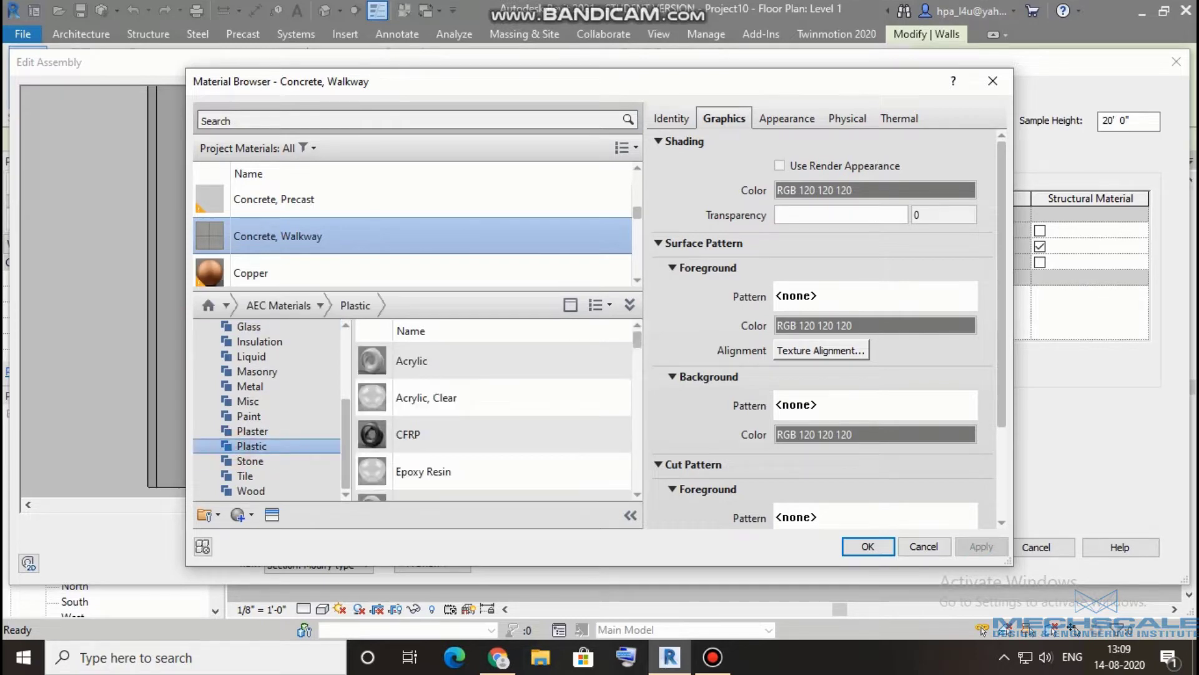
pyautogui.scroll(-3, 438, 417)
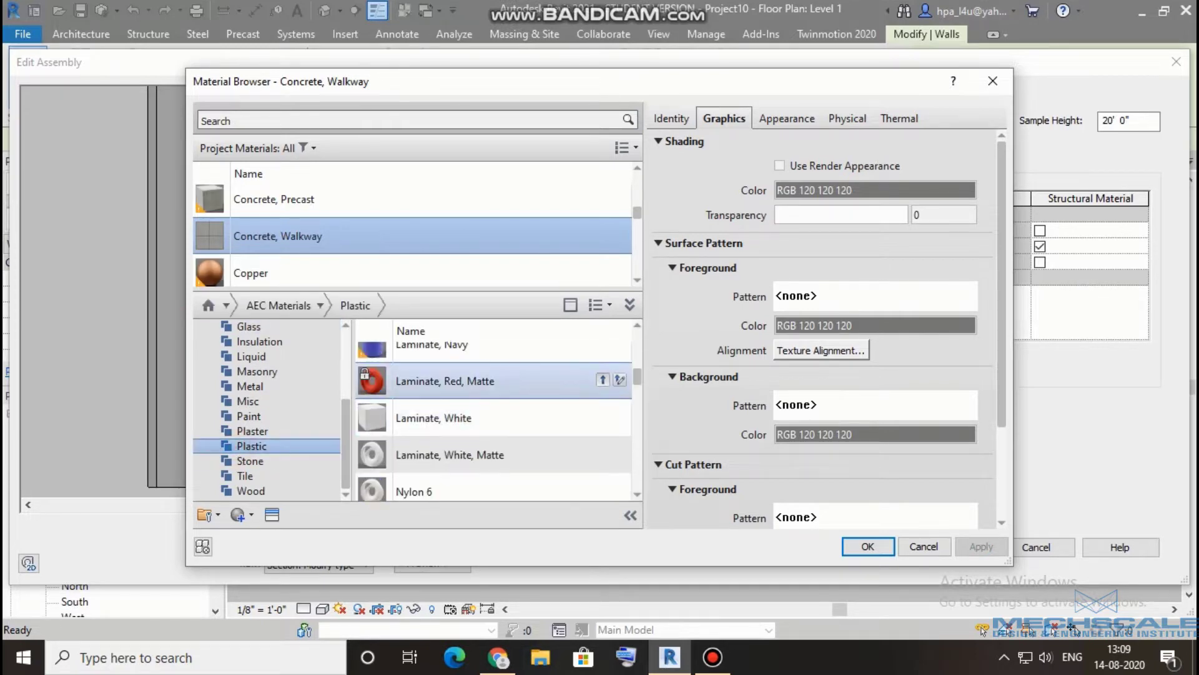
pyautogui.click(603, 380)
pyautogui.click(853, 551)
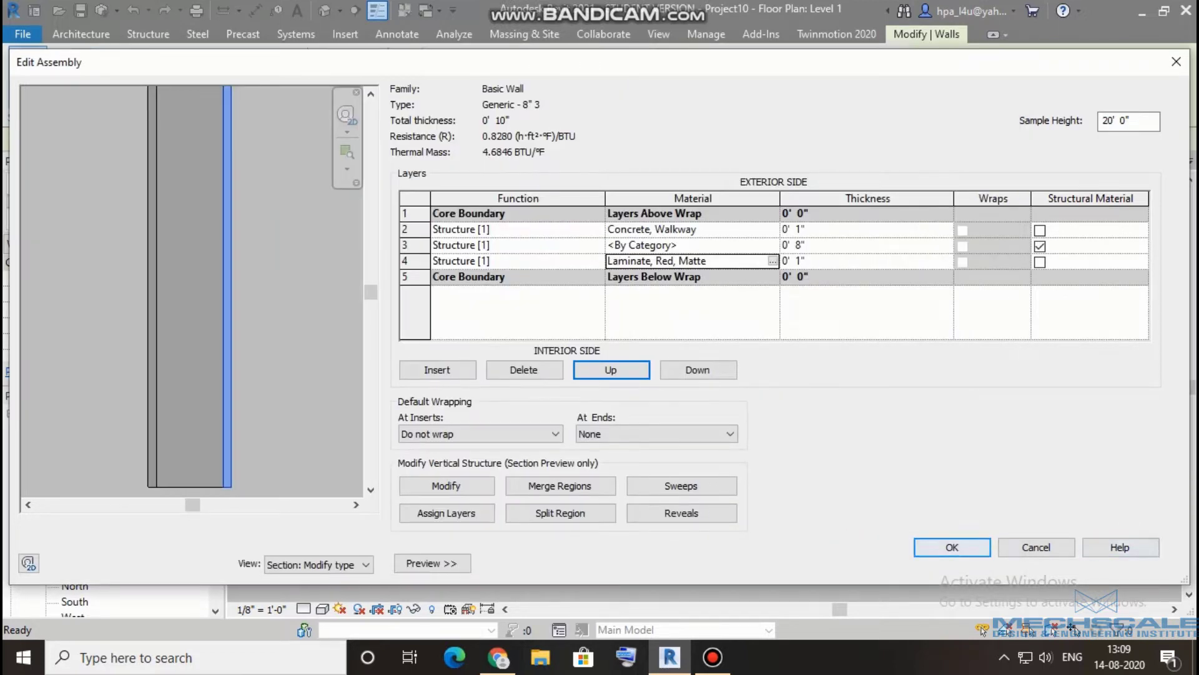
pyautogui.click(952, 547)
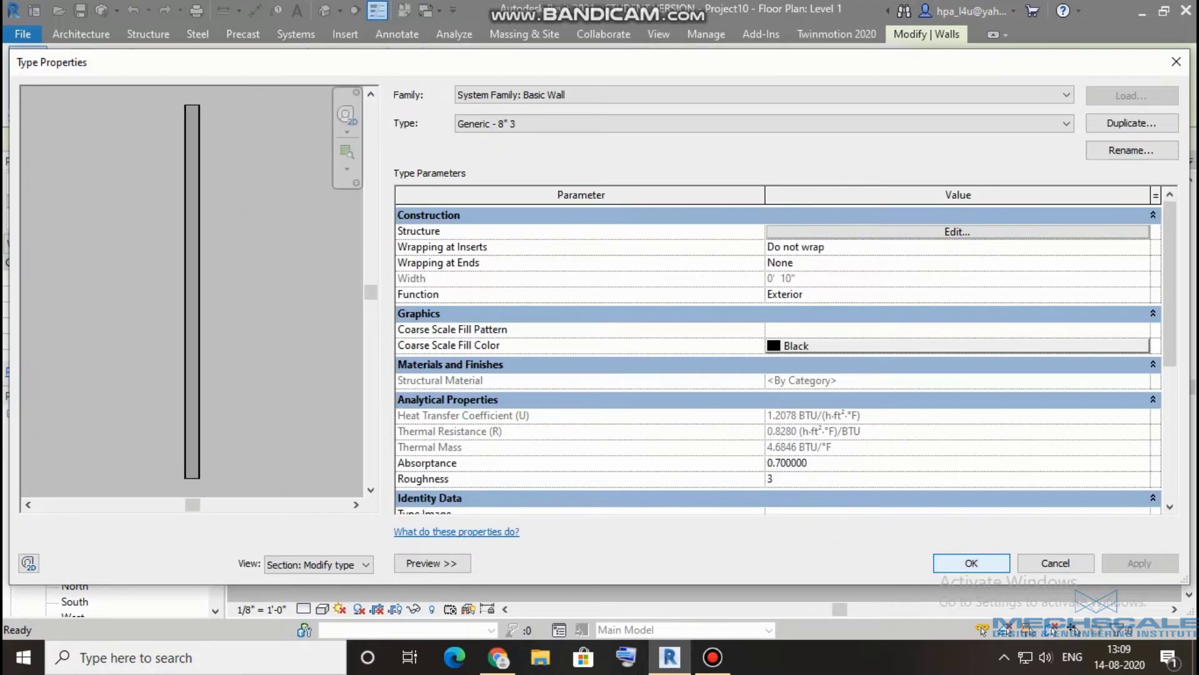
# - Apply the layered Generic - 8" 3 type and view the wall in Default 3D
pyautogui.click(962, 563)
pyautogui.click(851, 444)
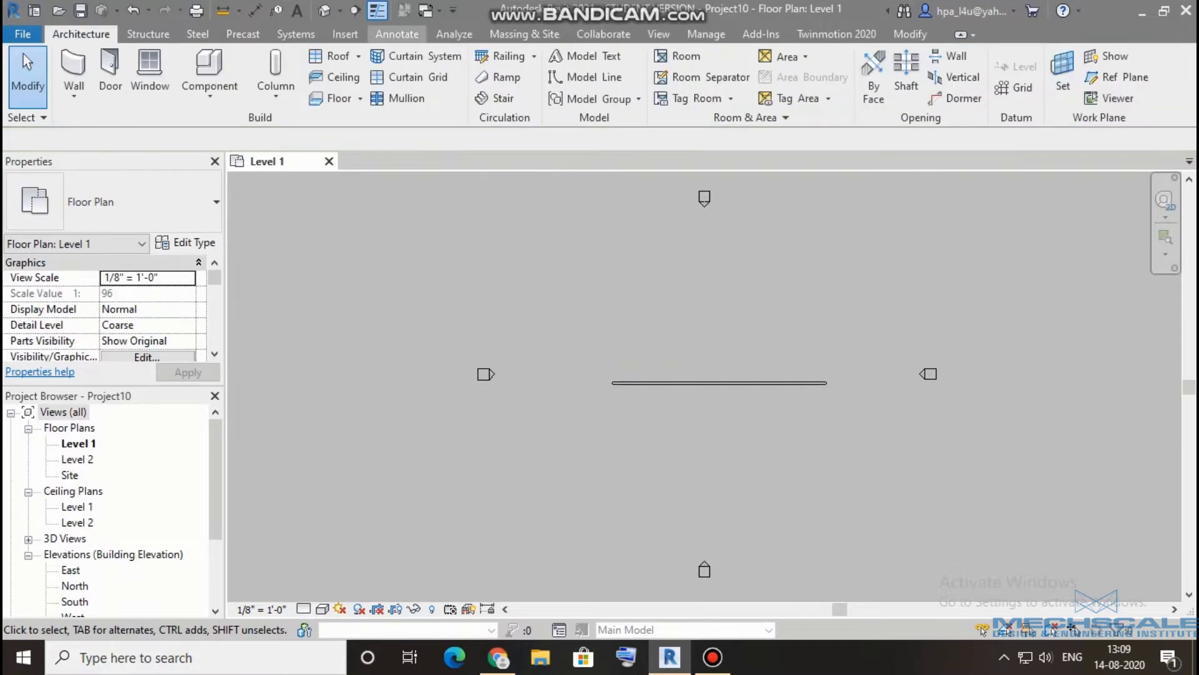
pyautogui.click(324, 10)
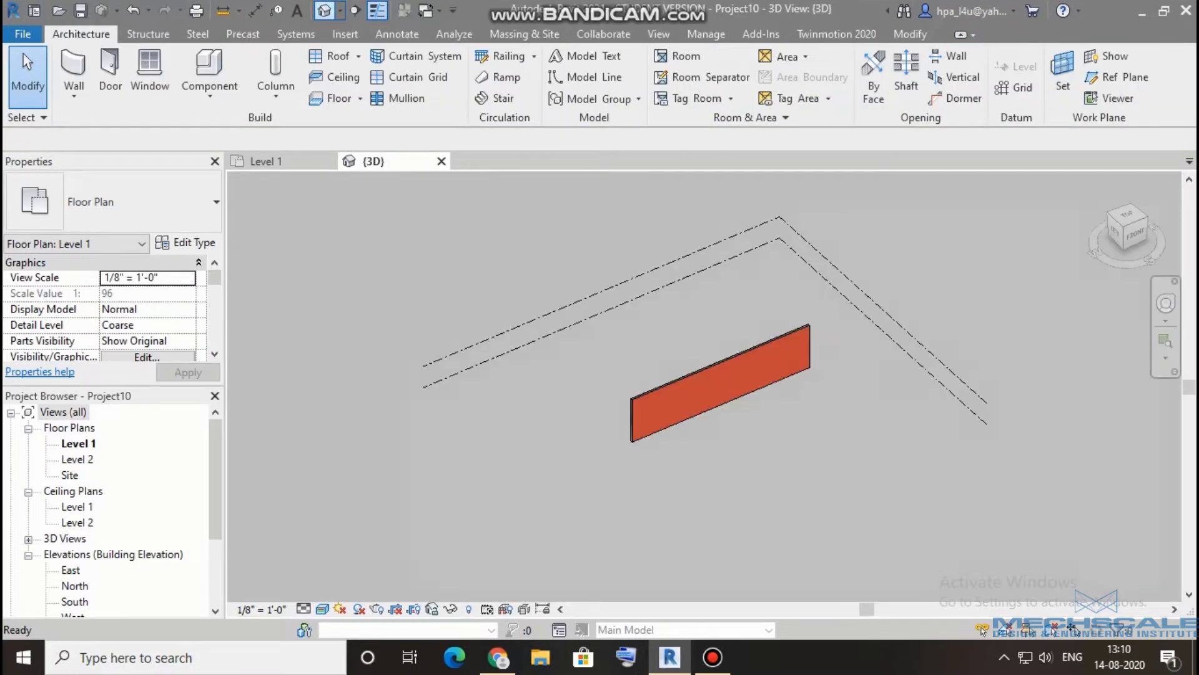
pyautogui.scroll(5, 671, 419)
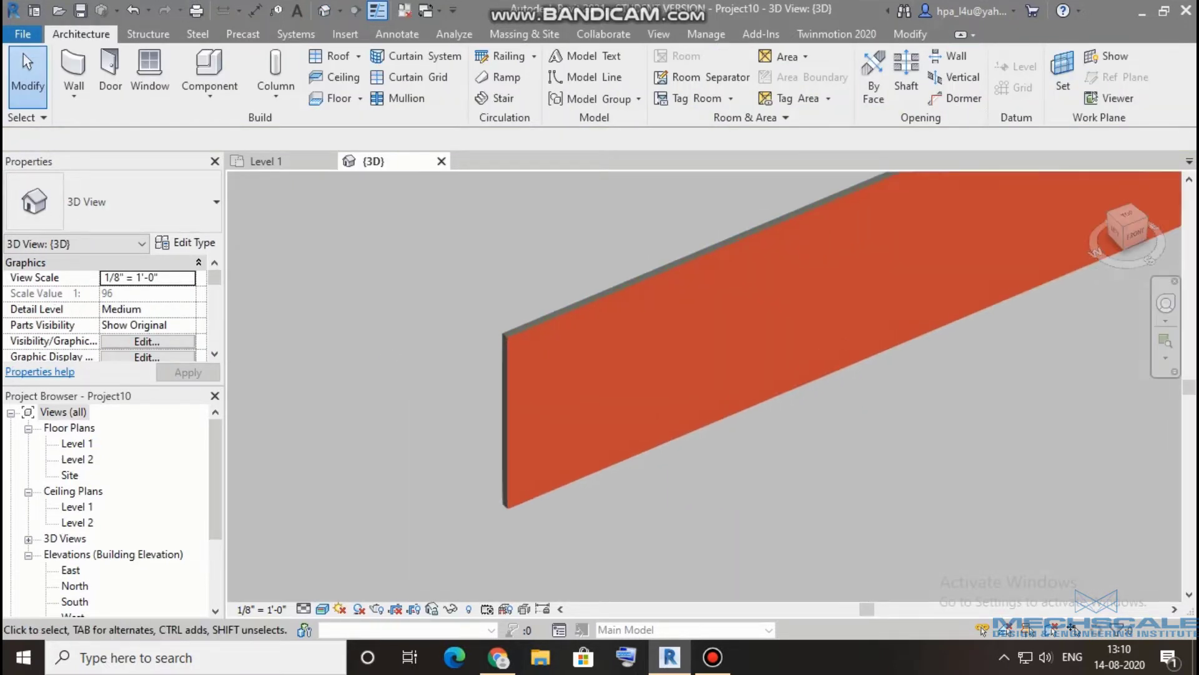
# - Orbit around the wall to inspect both faces, then return to Level 1
pyautogui.click(581, 303)
pyautogui.keyDown('shift'); pyautogui.moveTo(893, 335); pyautogui.dragTo(887, 350, button='middle'); pyautogui.keyUp('shift')
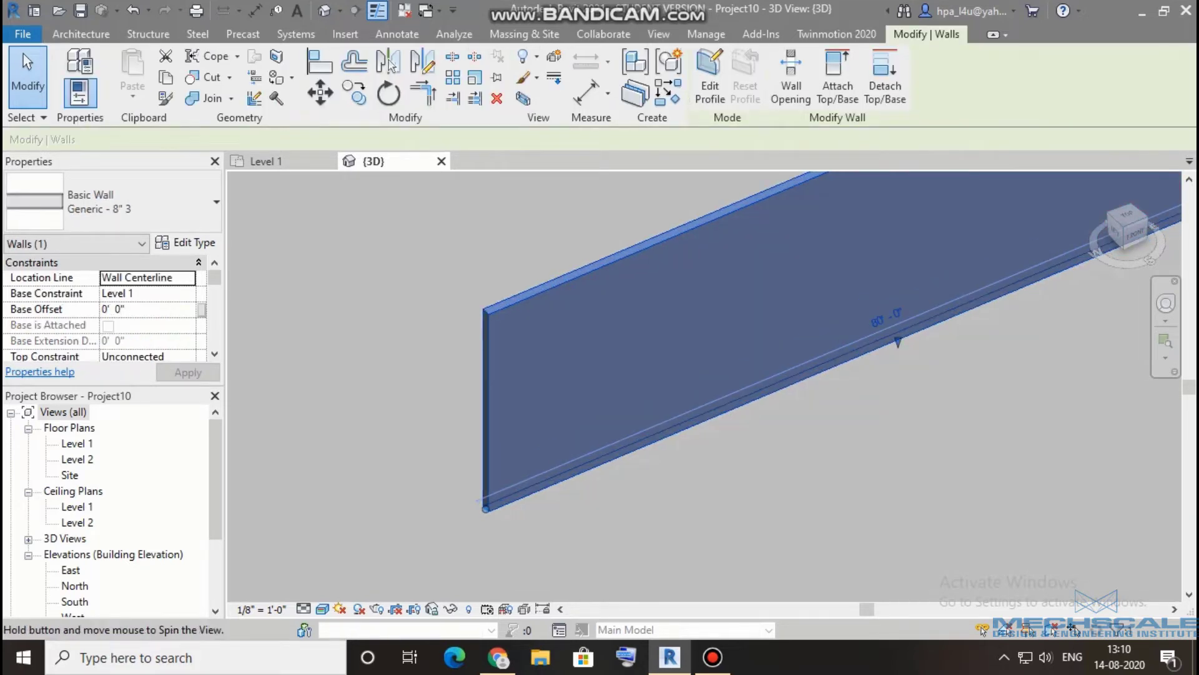
pyautogui.click(749, 475)
pyautogui.moveTo(749, 474); pyautogui.dragTo(624, 437, button='middle')
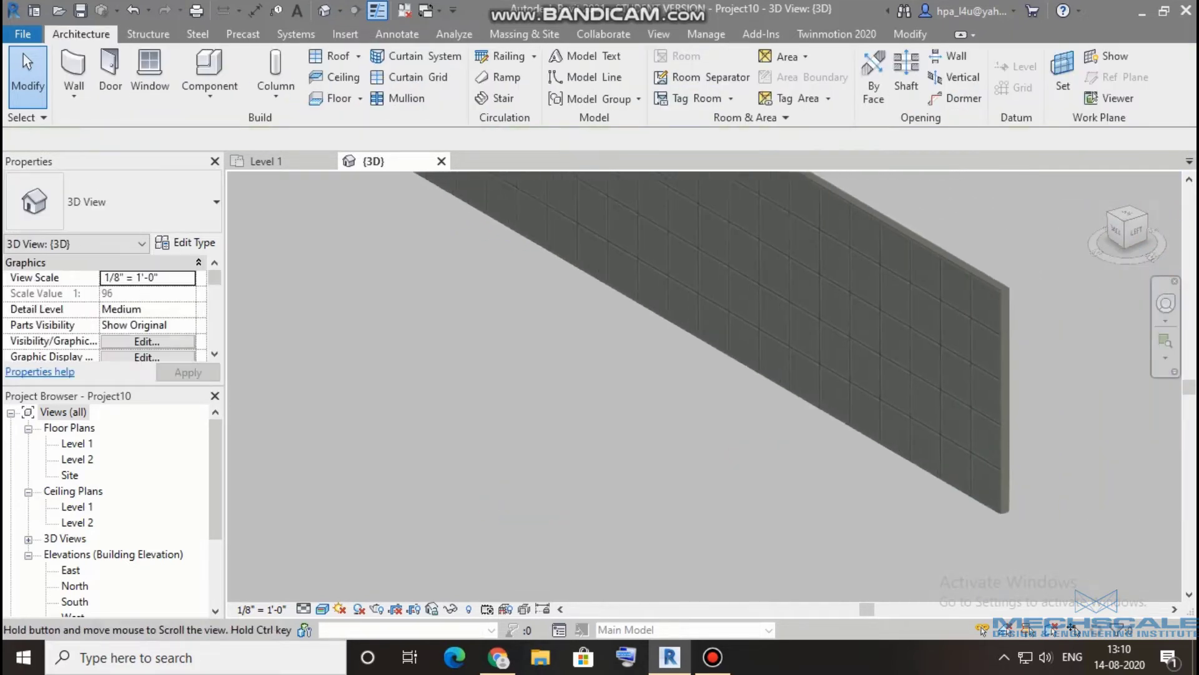
pyautogui.scroll(2, 624, 437)
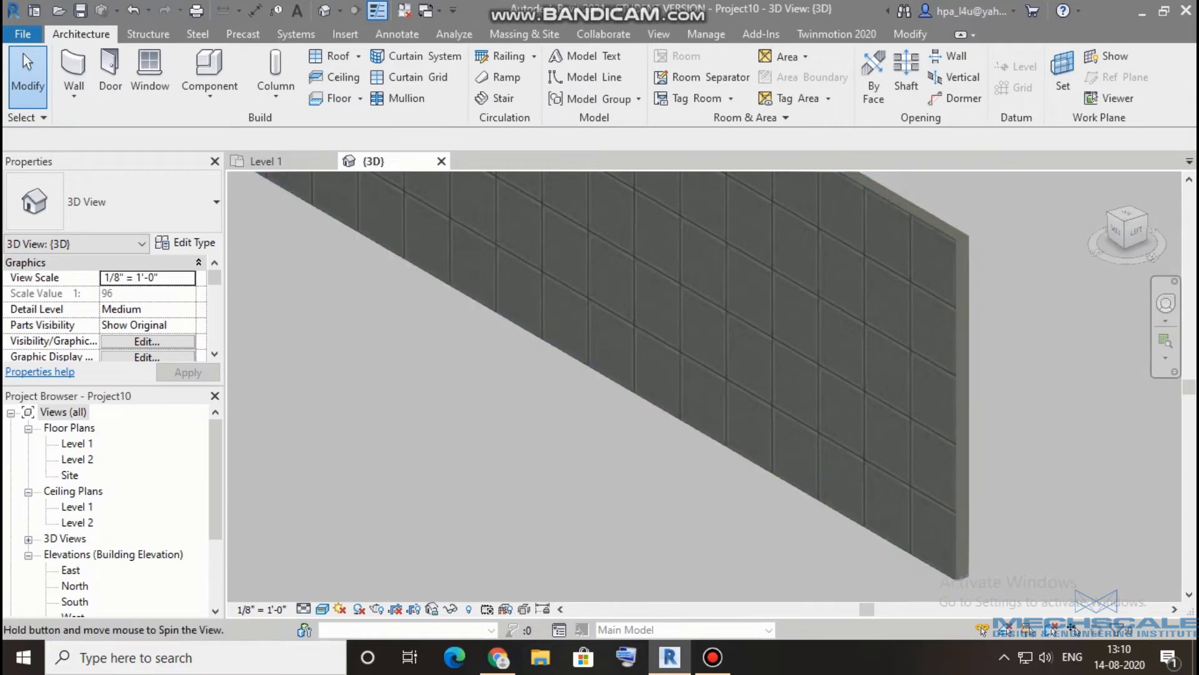
pyautogui.moveTo(706, 387)
pyautogui.keyDown('shift'); pyautogui.mouseDown(button='middle')
pyautogui.moveTo(612, 387)
pyautogui.moveTo(687, 375)
pyautogui.moveTo(749, 387)
pyautogui.moveTo(656, 387)
pyautogui.moveTo(750, 387)
pyautogui.moveTo(687, 387)
pyautogui.mouseUp(button='middle'); pyautogui.keyUp('shift')
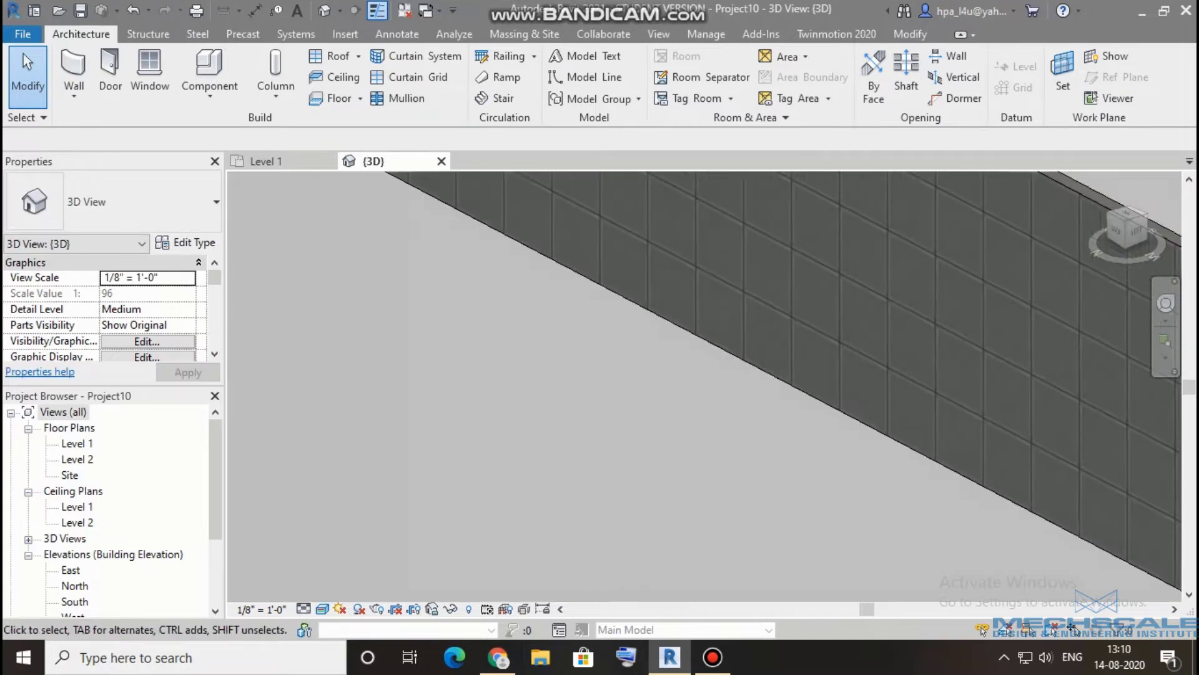
pyautogui.click(275, 160)
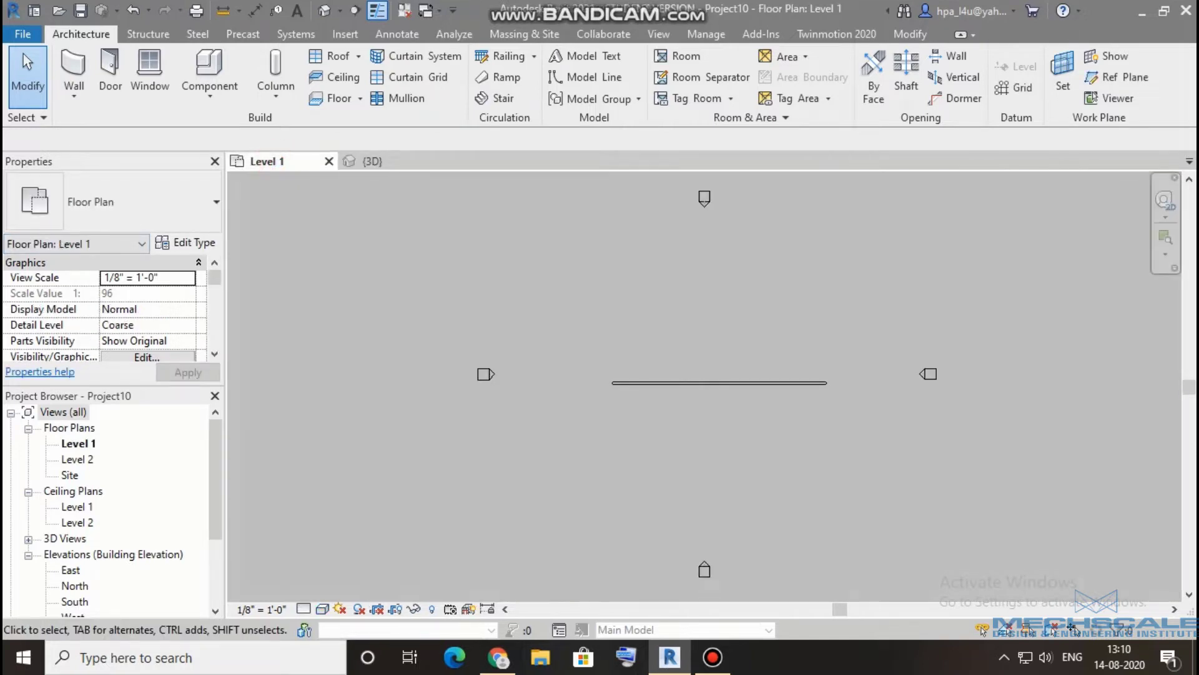
# - Select the wall and reopen its type's Structure layer editor
pyautogui.scroll(2, 752, 428)
pyautogui.click(749, 373)
pyautogui.click(185, 242)
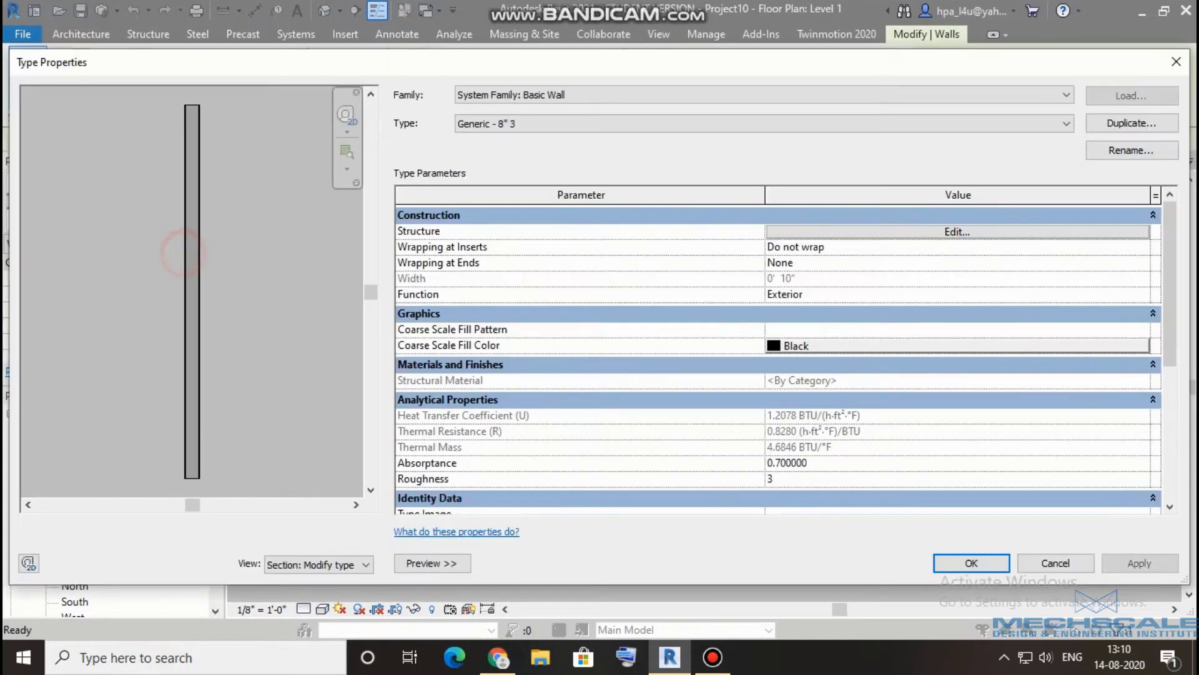
pyautogui.click(829, 229)
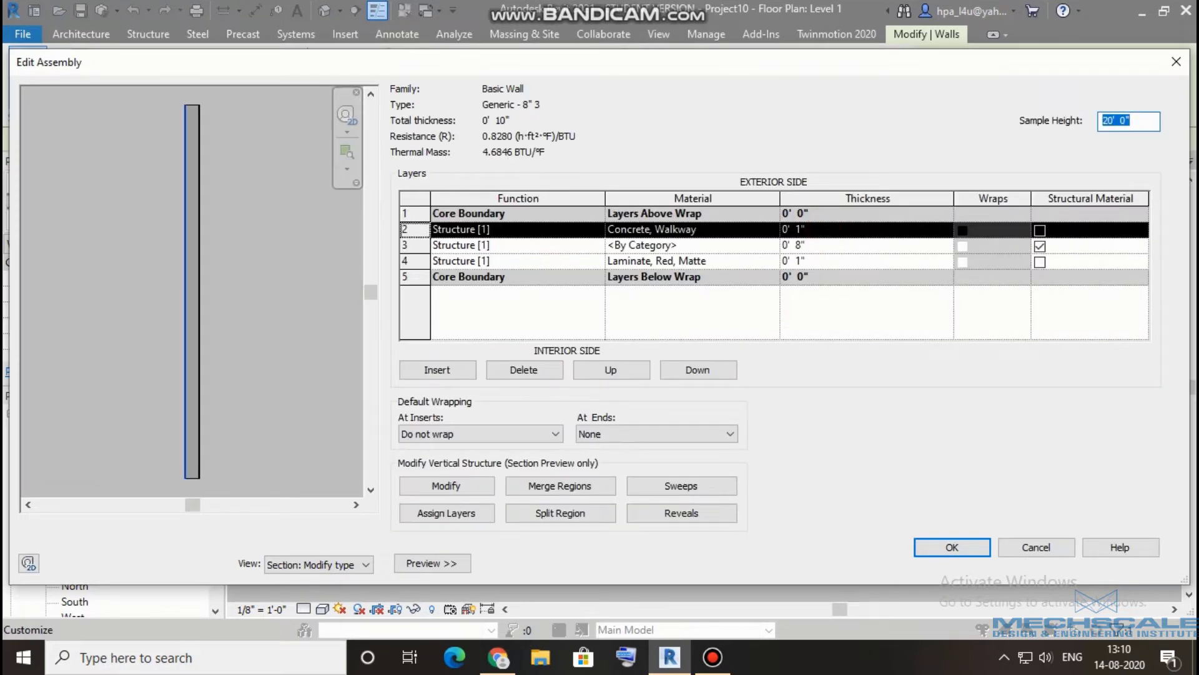
pyautogui.scroll(3, 265, 394)
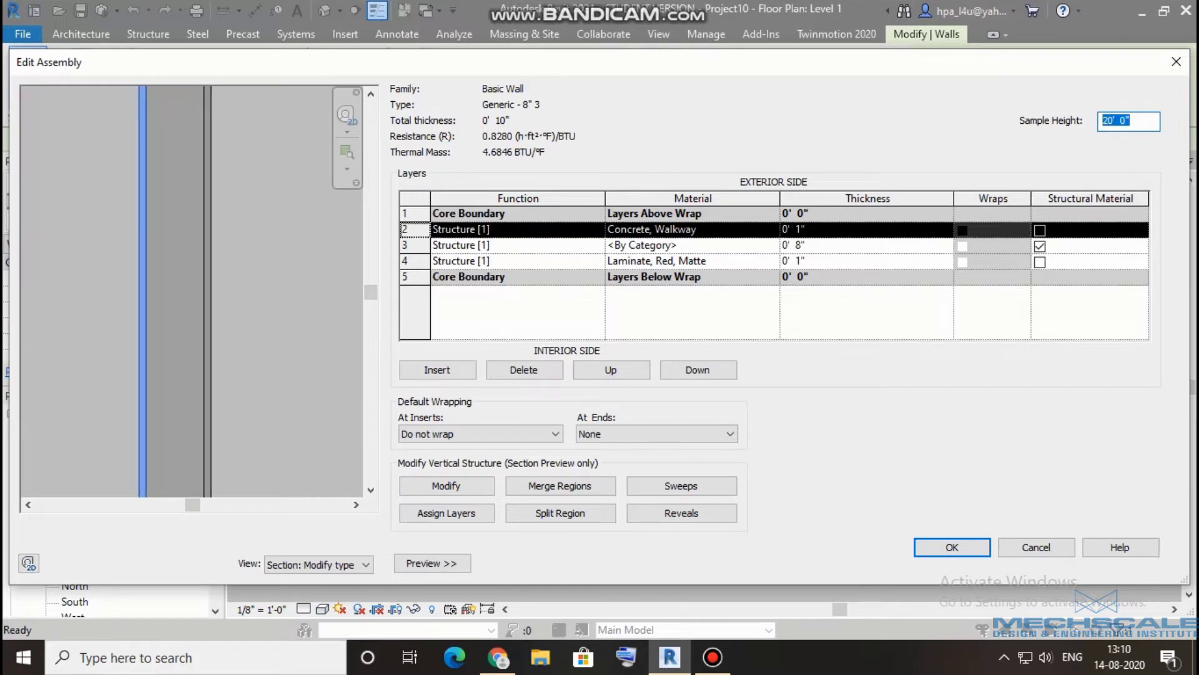
pyautogui.click(265, 394)
pyautogui.moveTo(187, 312)
pyautogui.mouseDown(button='middle')
pyautogui.moveTo(243, 313)
pyautogui.moveTo(168, 266)
pyautogui.mouseUp(button='middle')
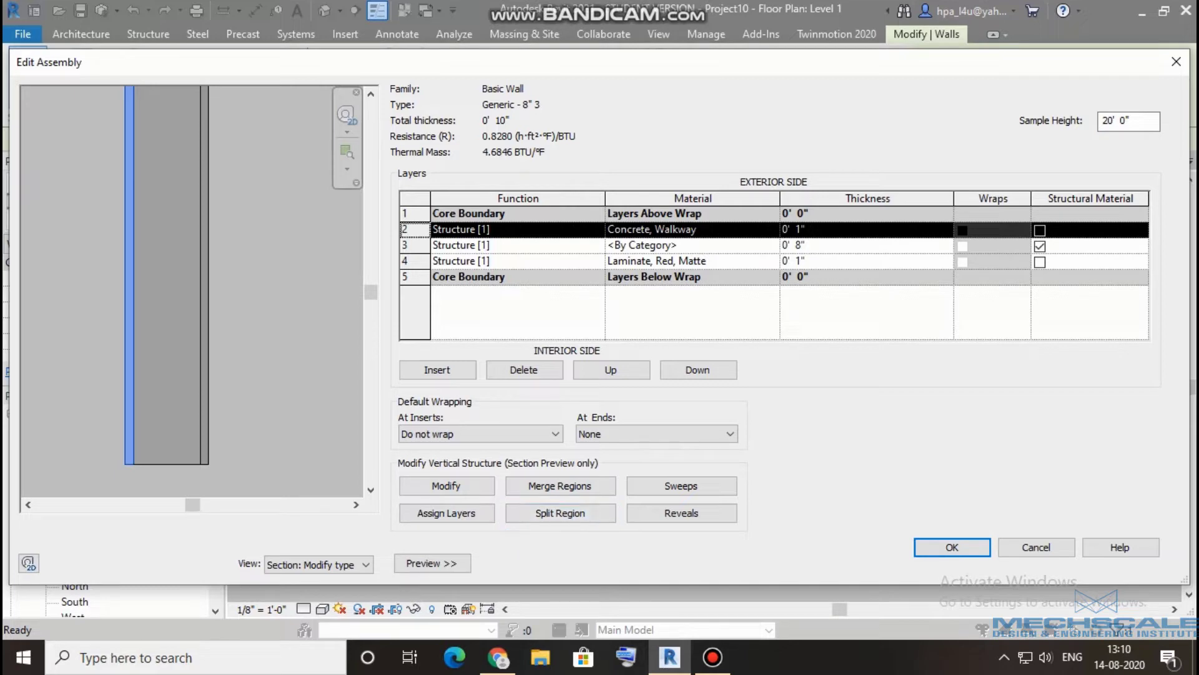
# - Insert a new layer between the 8" core and the red laminate layer
pyautogui.click(406, 260)
pyautogui.click(438, 369)
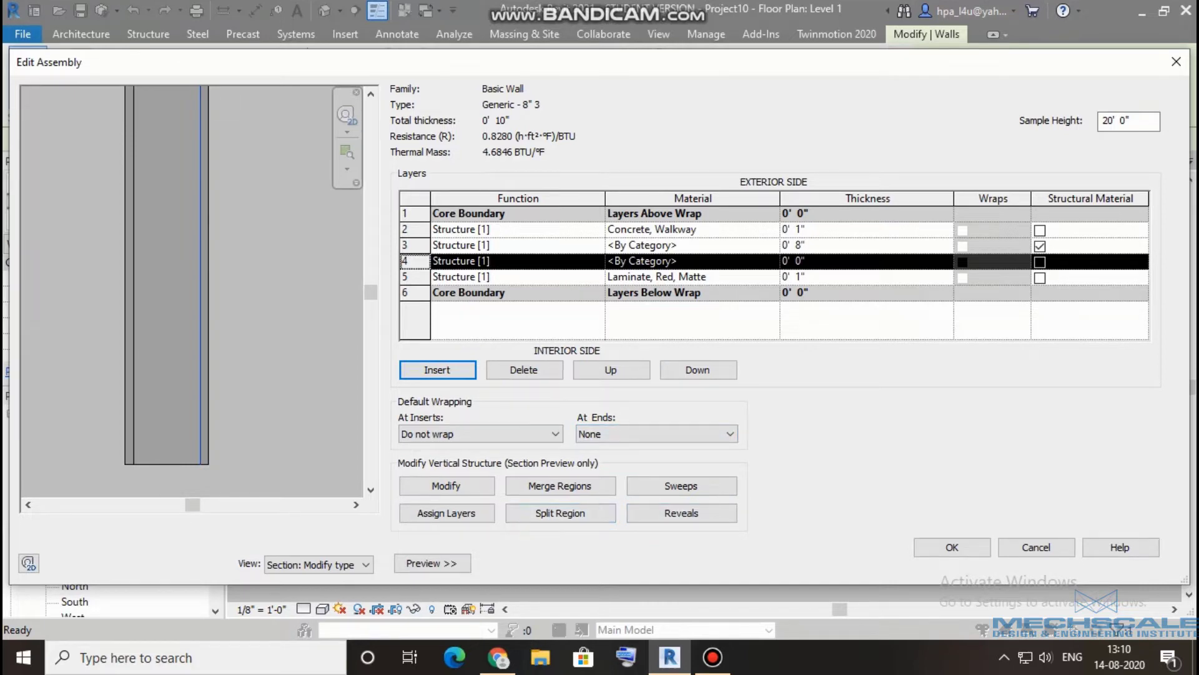
pyautogui.click(774, 262)
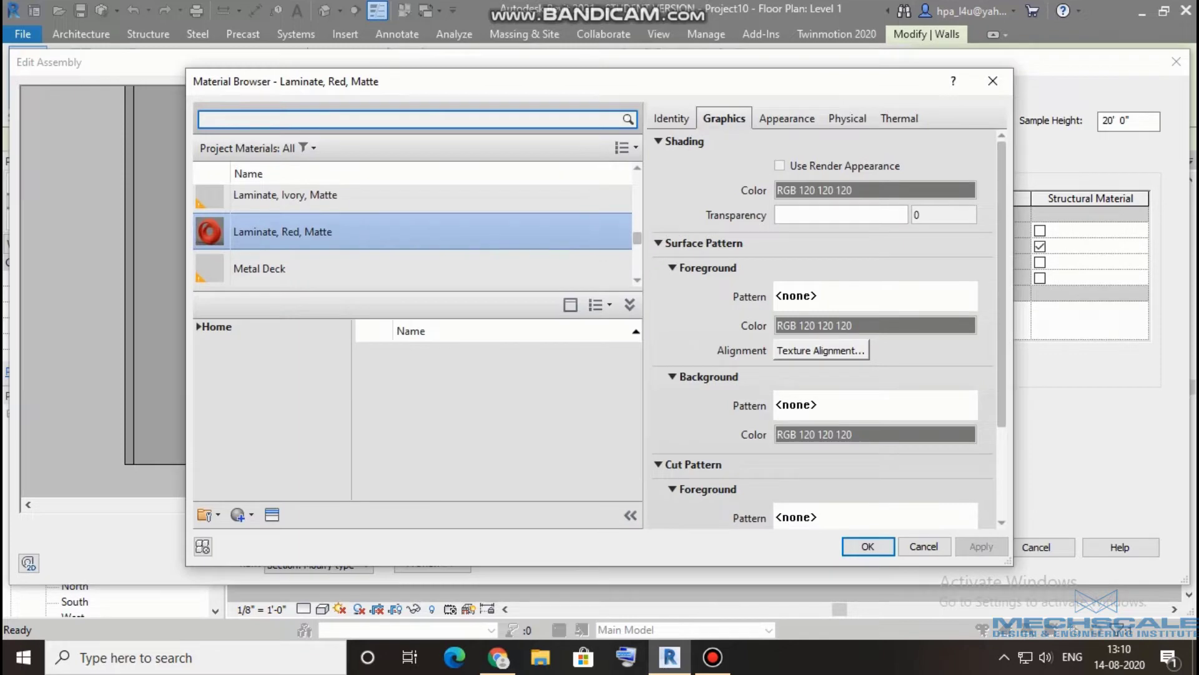
# - Assign Limestone from AEC Materials > Stone to the new layer
pyautogui.click(200, 326)
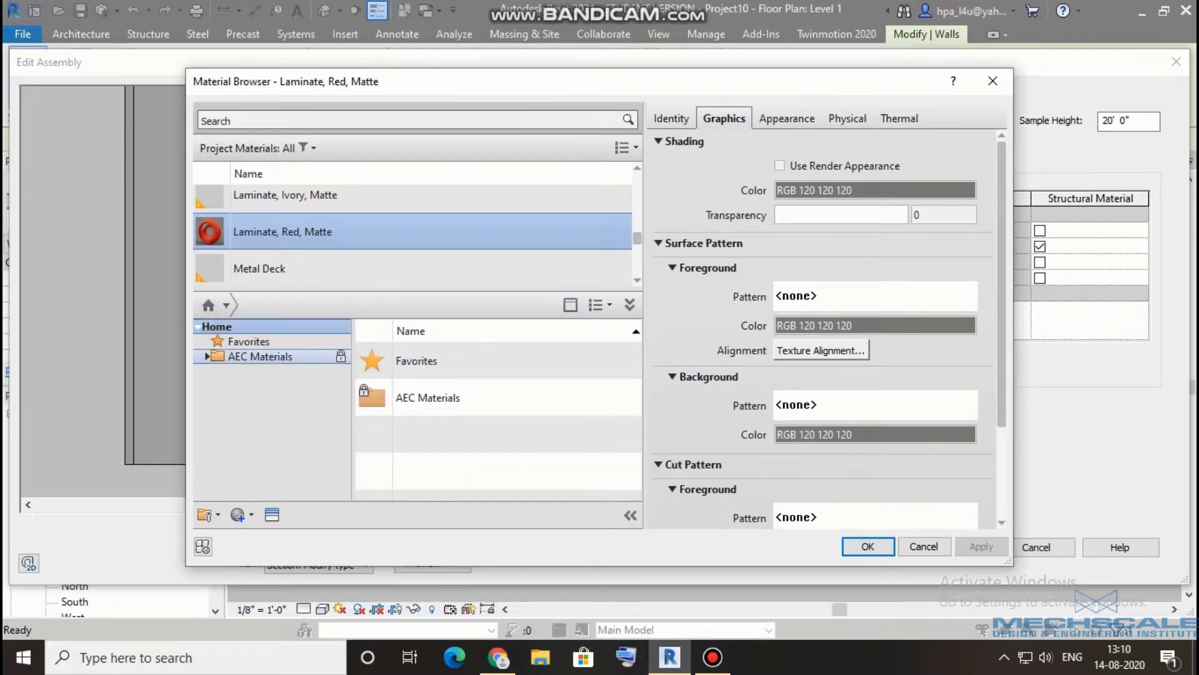
pyautogui.click(206, 356)
pyautogui.scroll(-3, 256, 462)
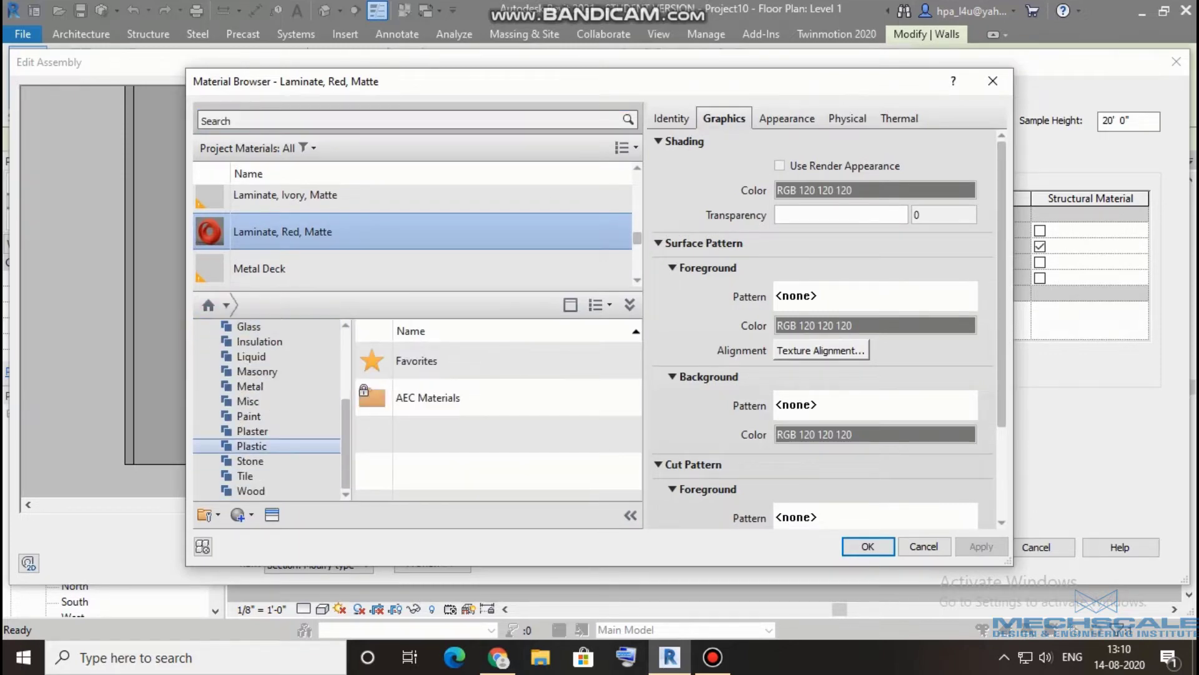
pyautogui.click(266, 460)
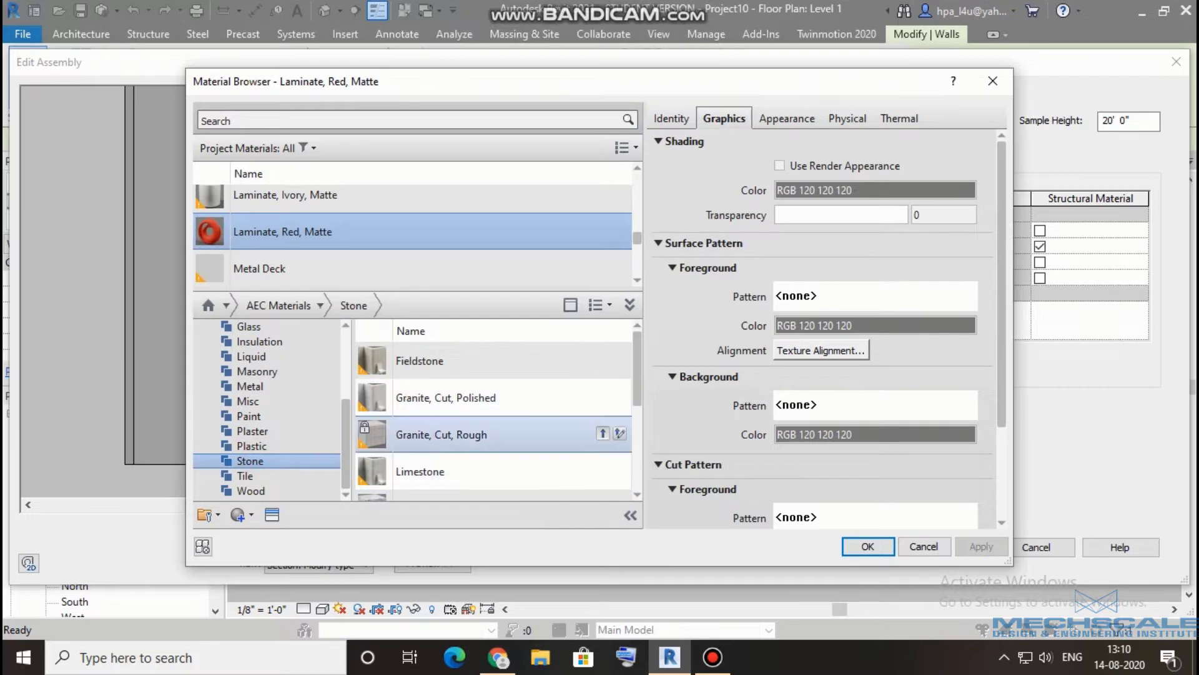
pyautogui.click(603, 469)
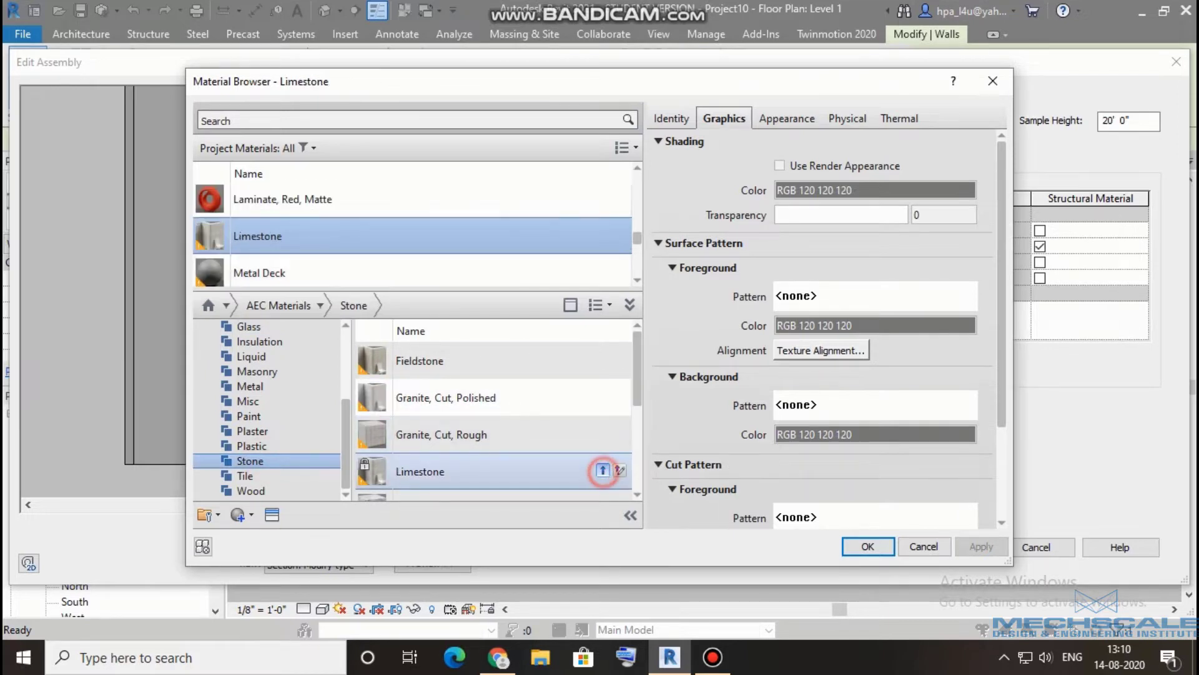
pyautogui.click(851, 547)
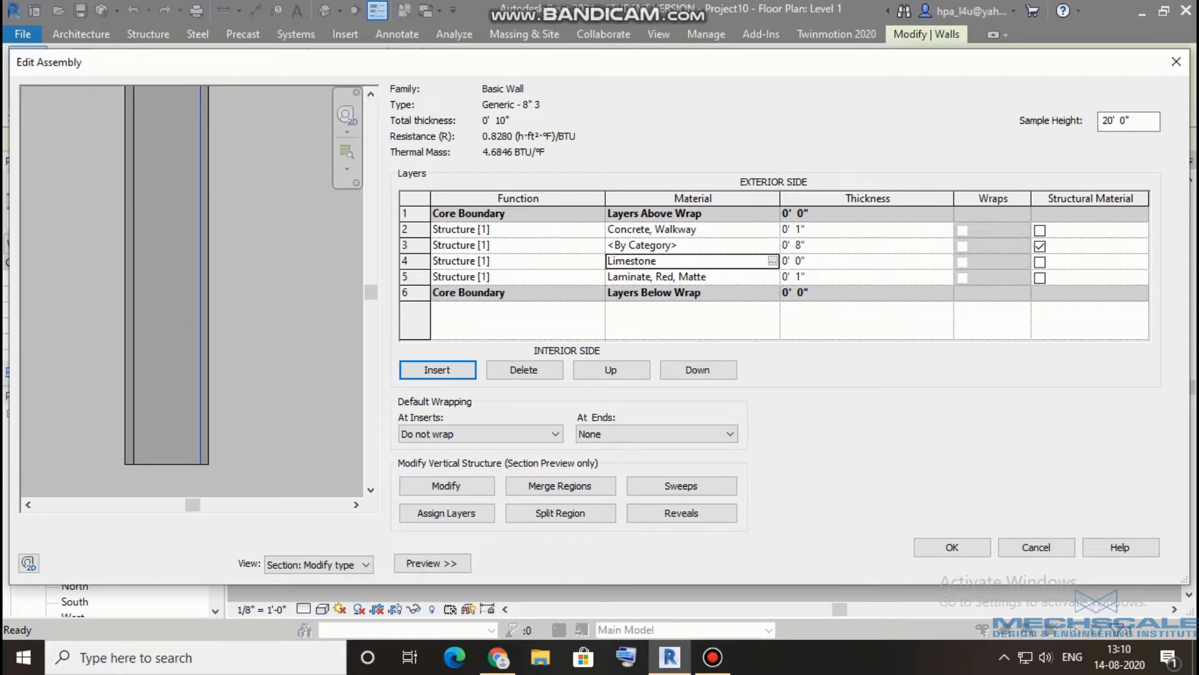
# - Split the laminate face region in the section preview at a chosen height
pyautogui.click(565, 513)
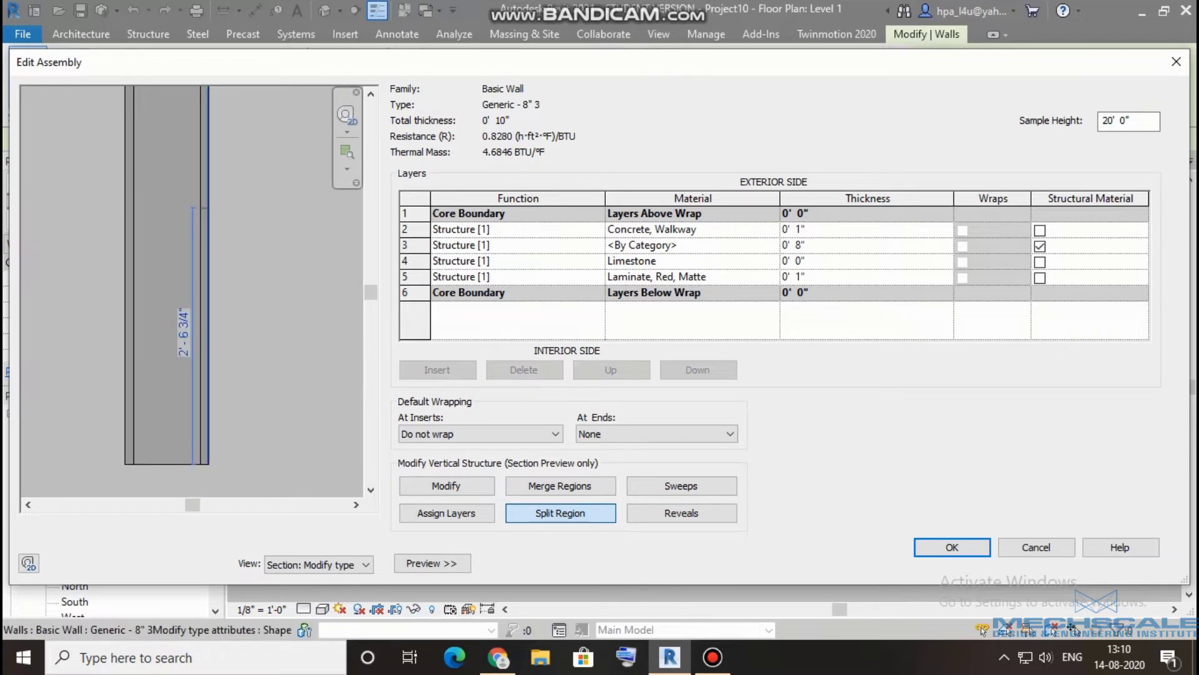
pyautogui.scroll(-2, 253, 356)
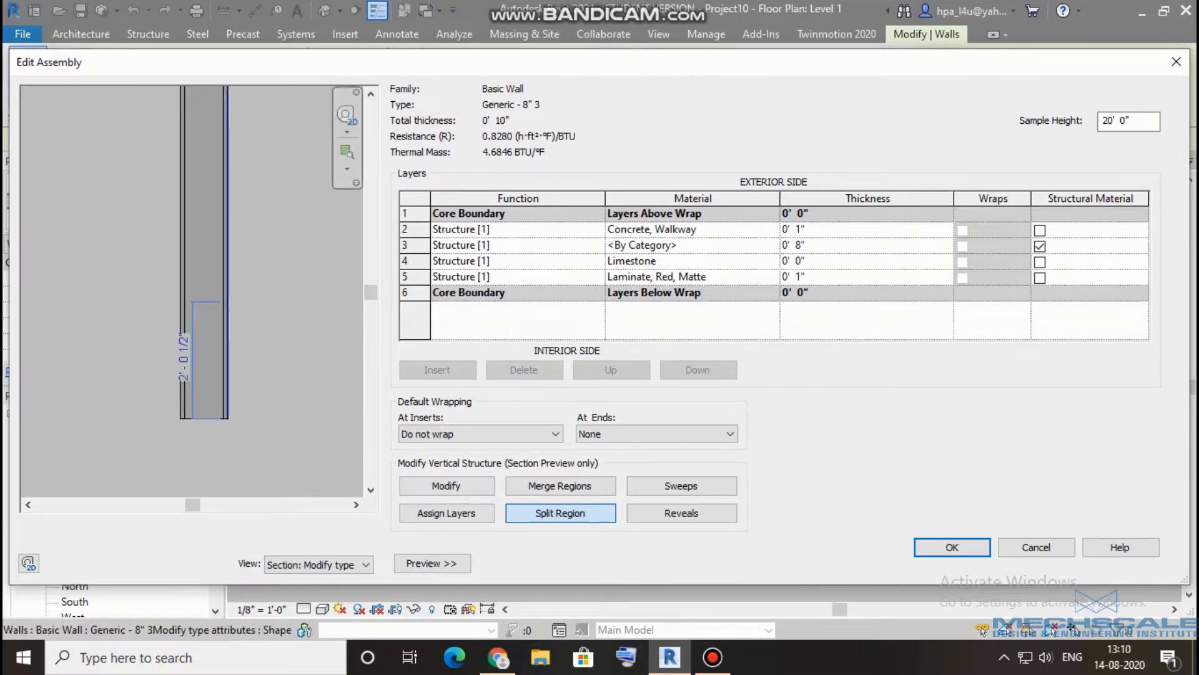
pyautogui.scroll(-1, 156, 487)
pyautogui.scroll(-1, 156, 488)
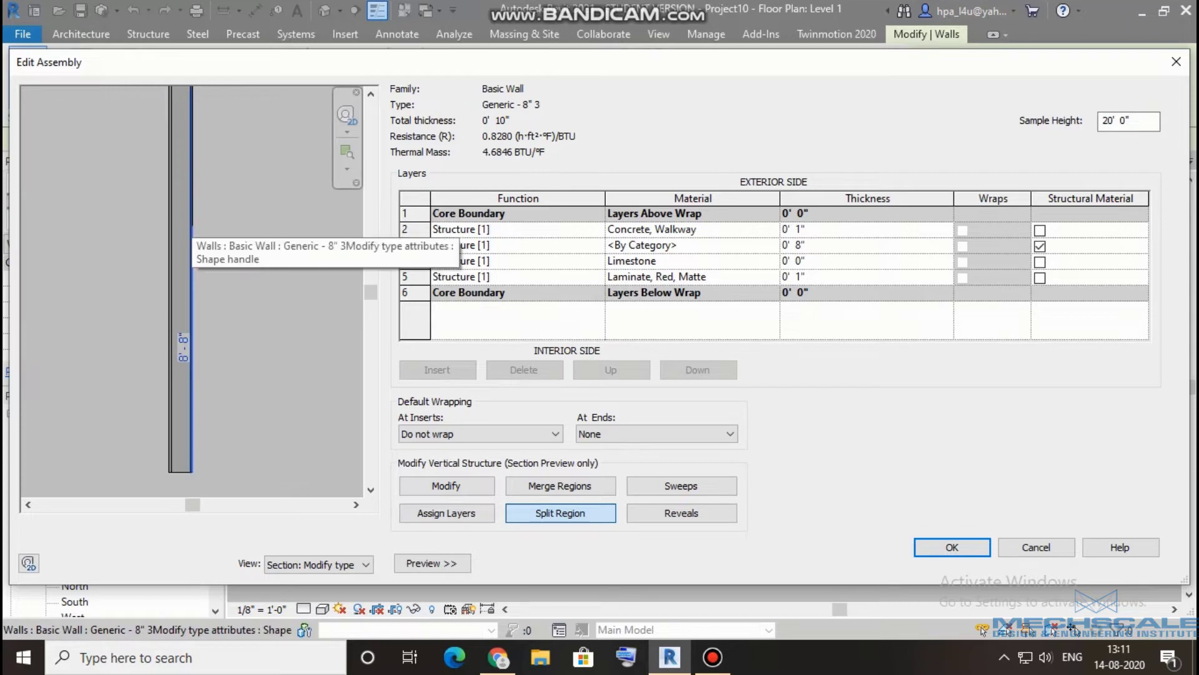
pyautogui.click(192, 341)
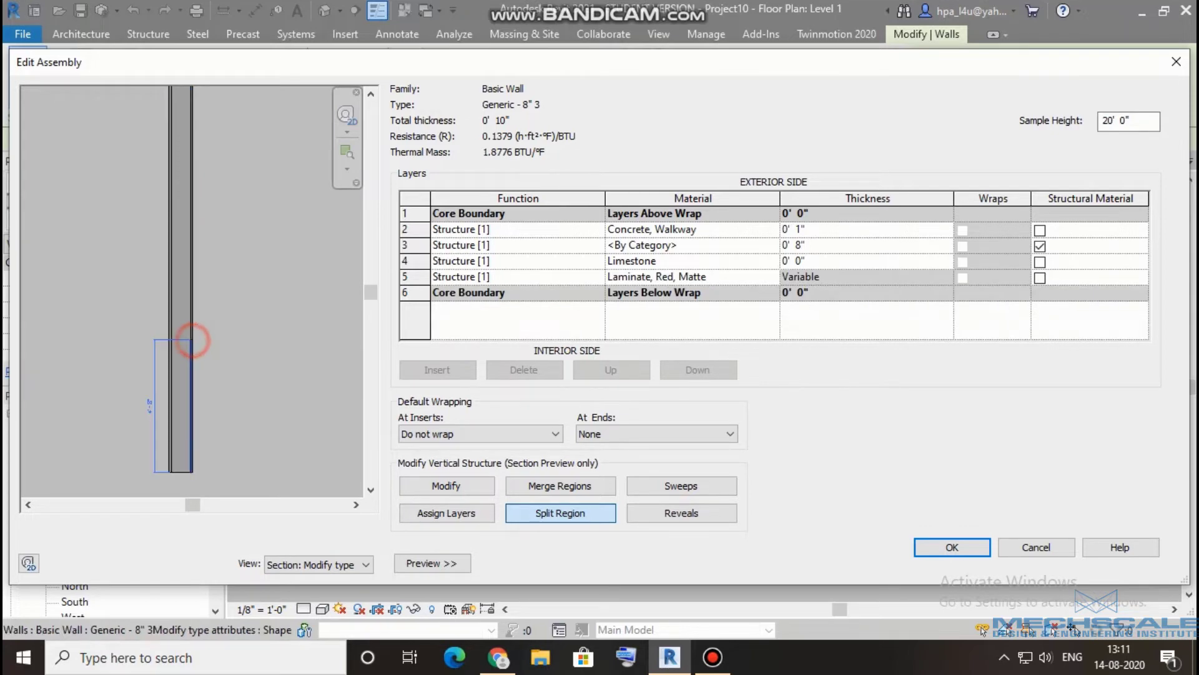
pyautogui.scroll(2, 174, 359)
pyautogui.scroll(2, 175, 359)
pyautogui.scroll(1, 175, 359)
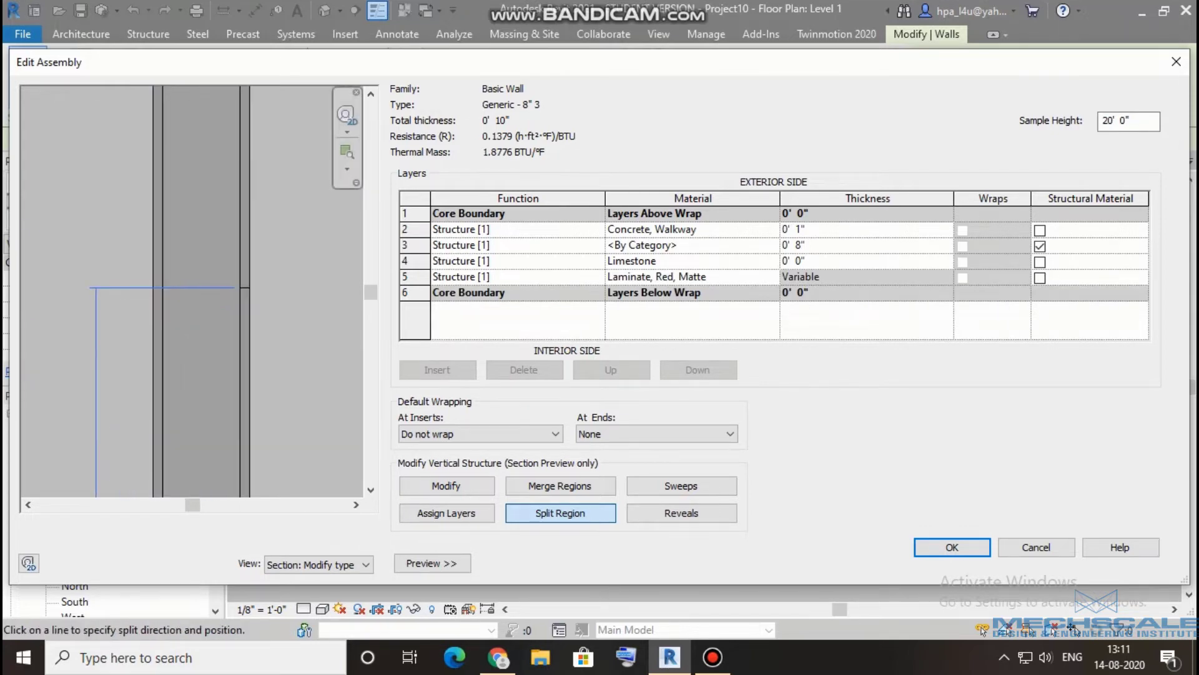
# - Assign the narrow split region to Limestone and apply the wall type changes
pyautogui.click(446, 485)
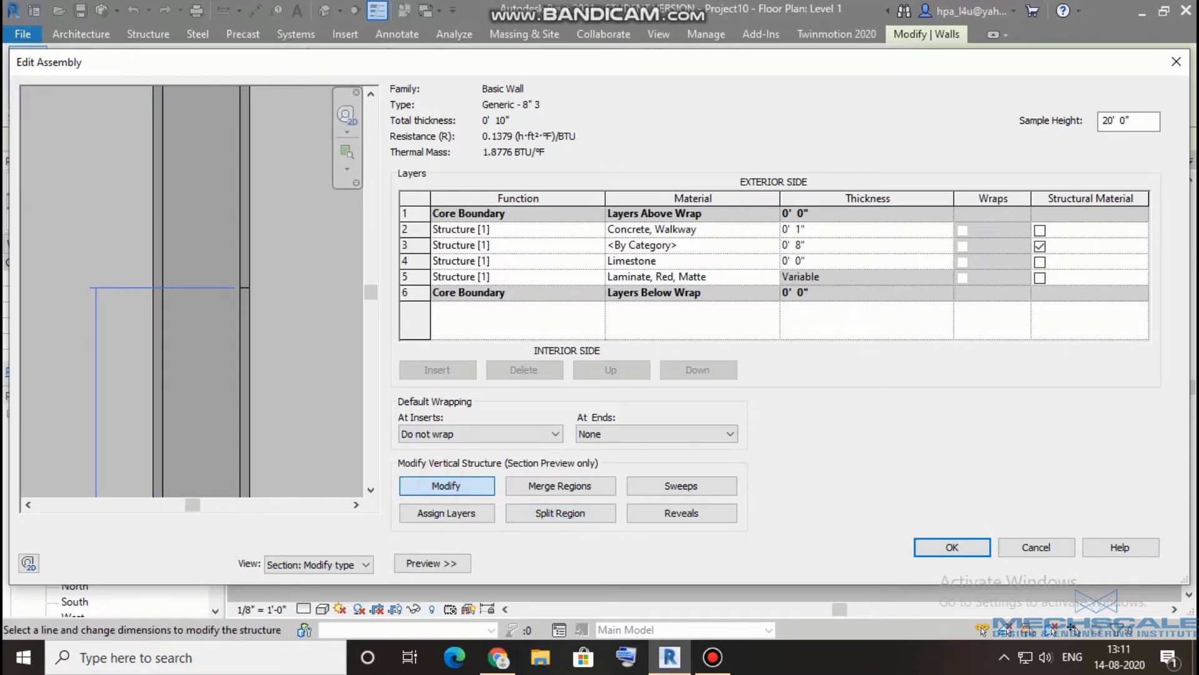
pyautogui.click(405, 261)
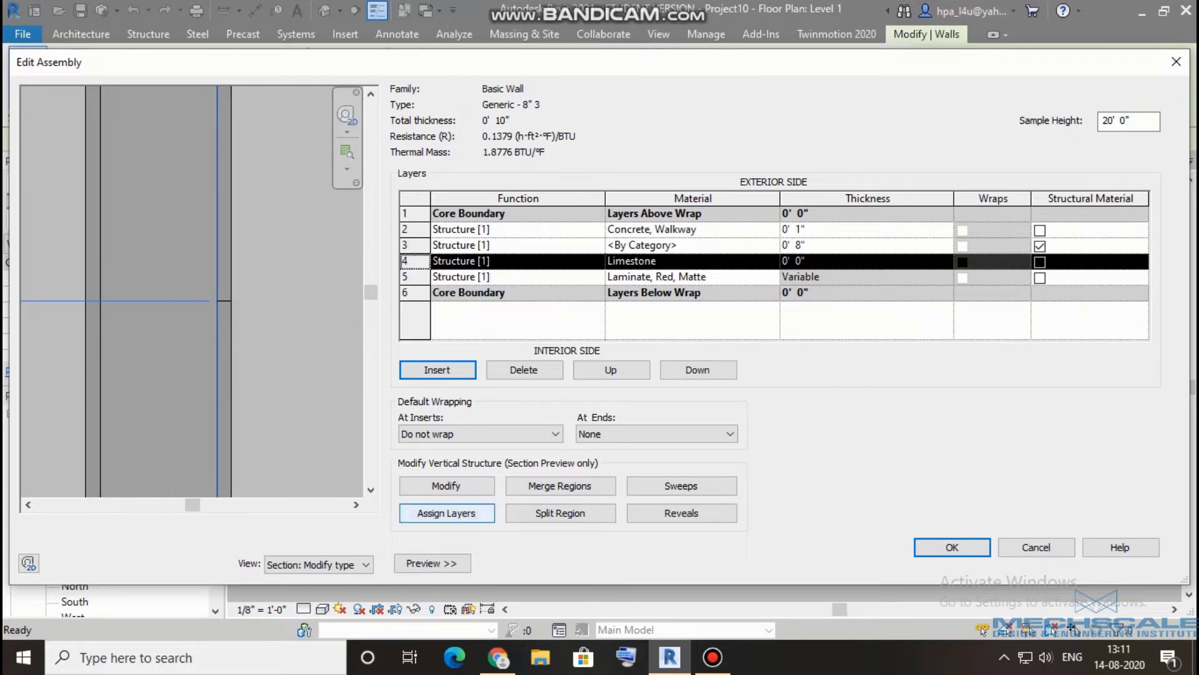
pyautogui.click(446, 513)
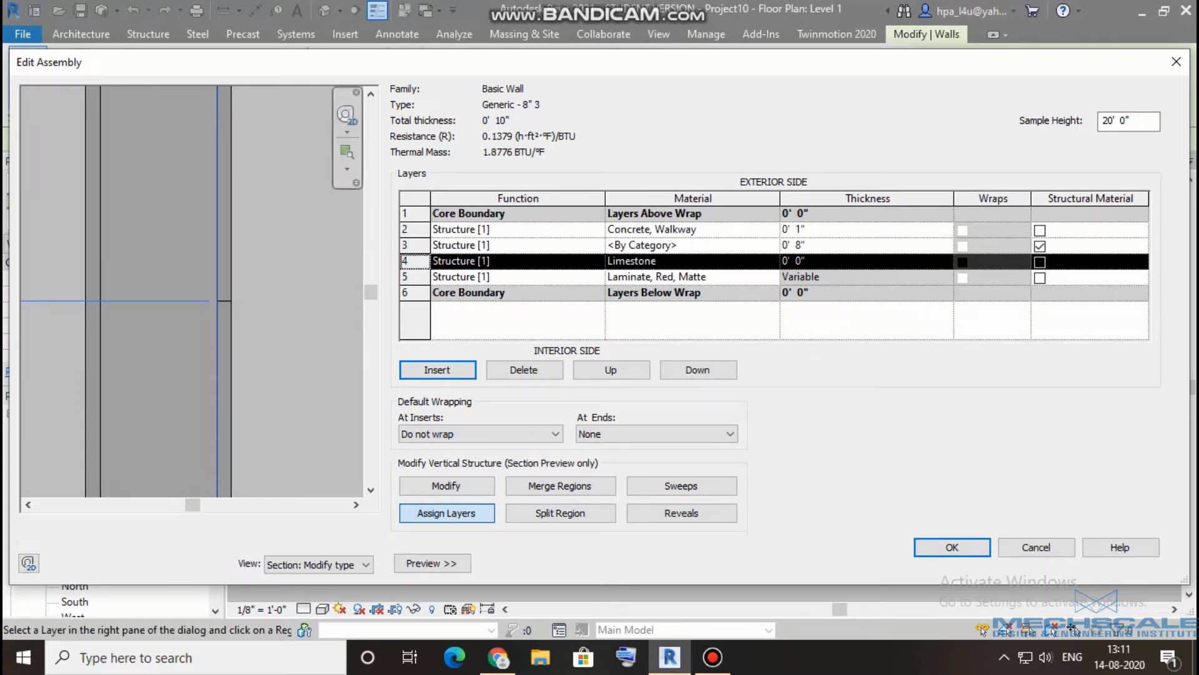
pyautogui.click(224, 188)
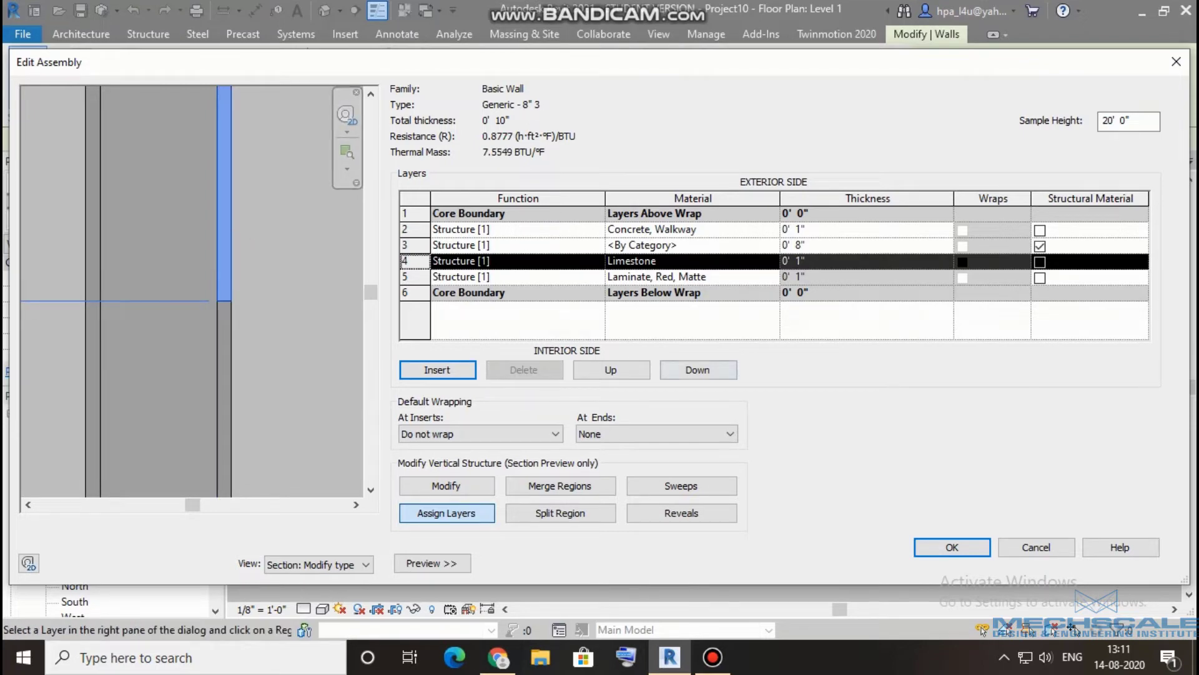
pyautogui.click(952, 547)
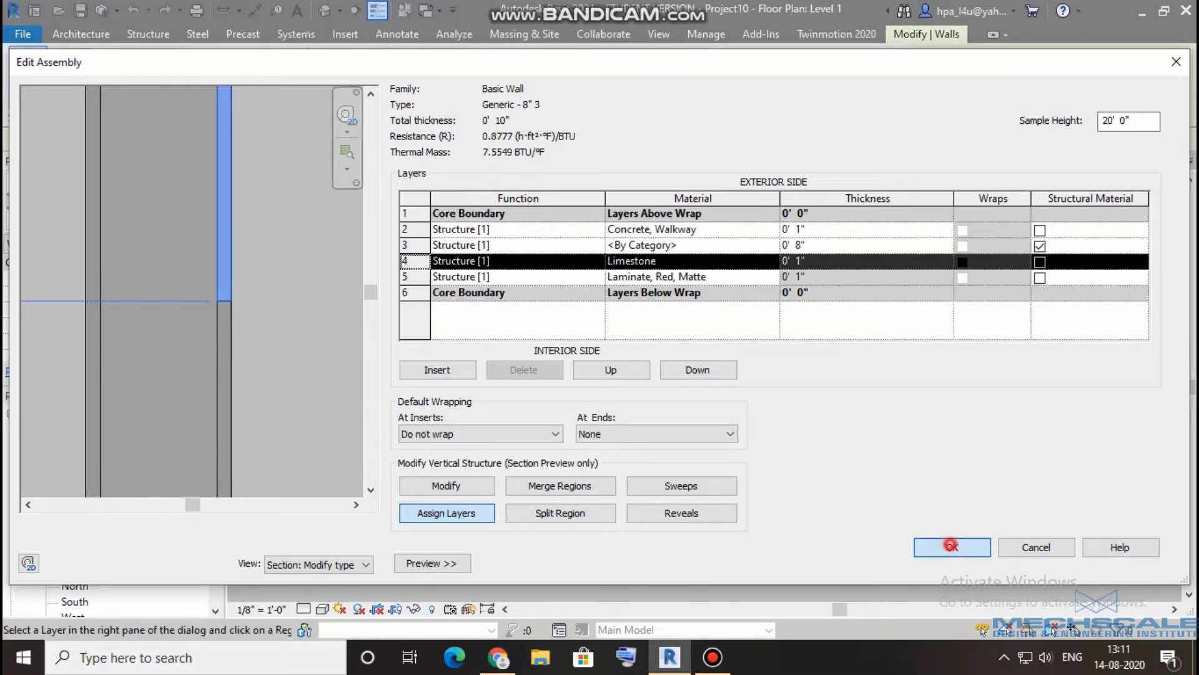
pyautogui.click(972, 563)
pyautogui.click(835, 444)
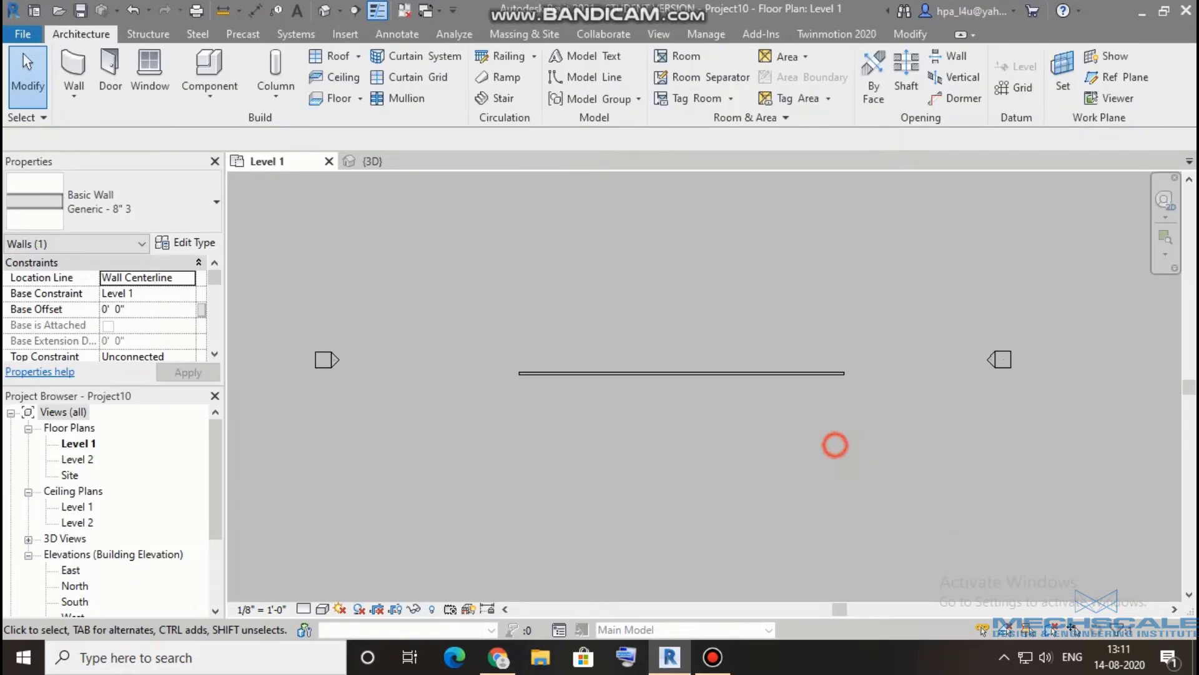
pyautogui.click(374, 161)
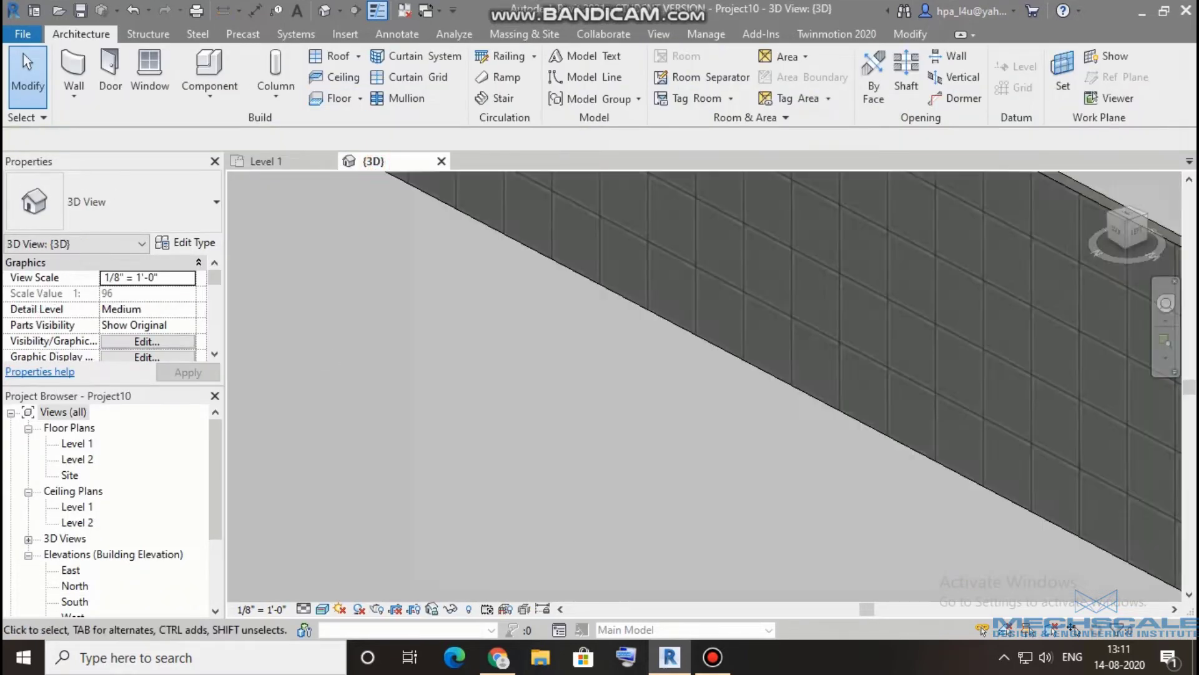
pyautogui.scroll(-5, 705, 385)
pyautogui.keyDown('shift'); pyautogui.moveTo(687, 384); pyautogui.dragTo(843, 384, button='middle'); pyautogui.keyUp('shift')
pyautogui.scroll(5, 491, 481)
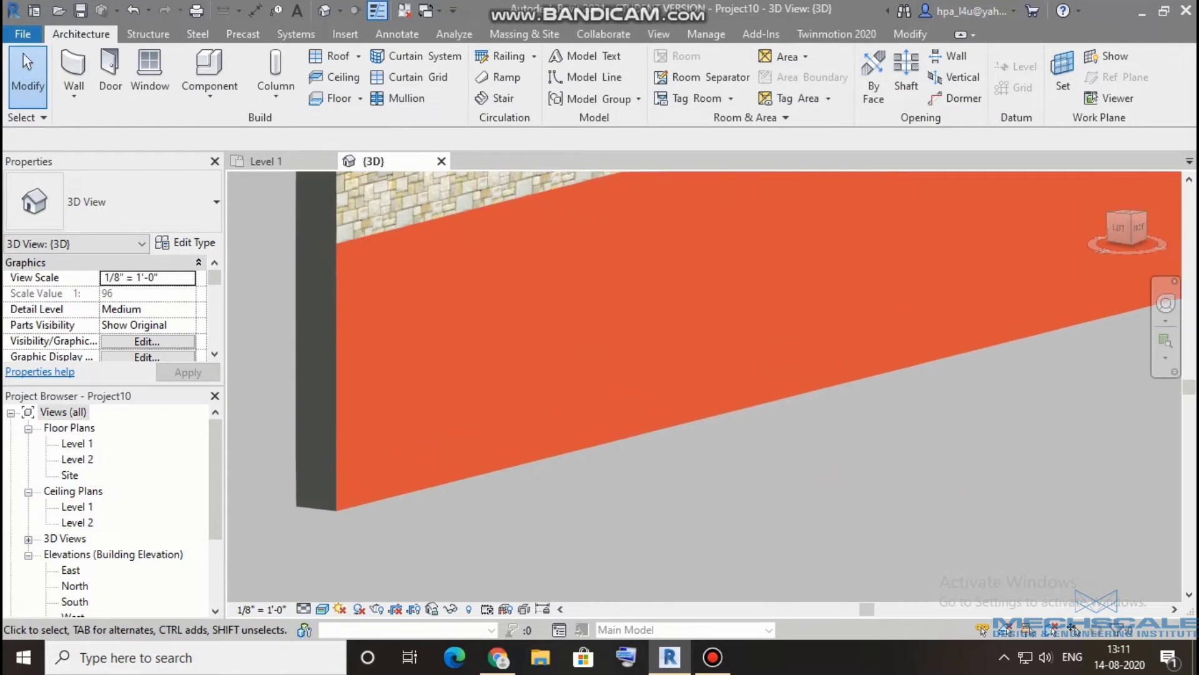
pyautogui.scroll(-3, 475, 446)
pyautogui.scroll(-2, 475, 446)
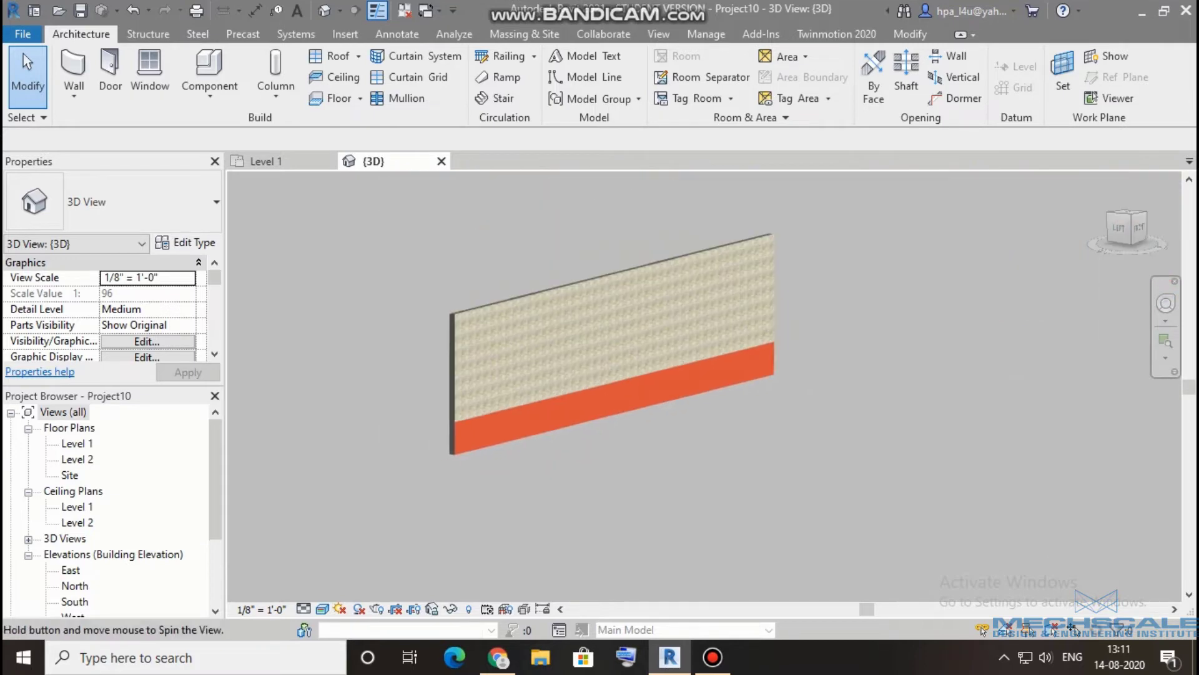
pyautogui.keyDown('shift'); pyautogui.moveTo(687, 384); pyautogui.dragTo(781, 384, button='middle'); pyautogui.keyUp('shift')
pyautogui.keyDown('shift'); pyautogui.moveTo(612, 374); pyautogui.dragTo(750, 375, button='middle'); pyautogui.keyUp('shift')
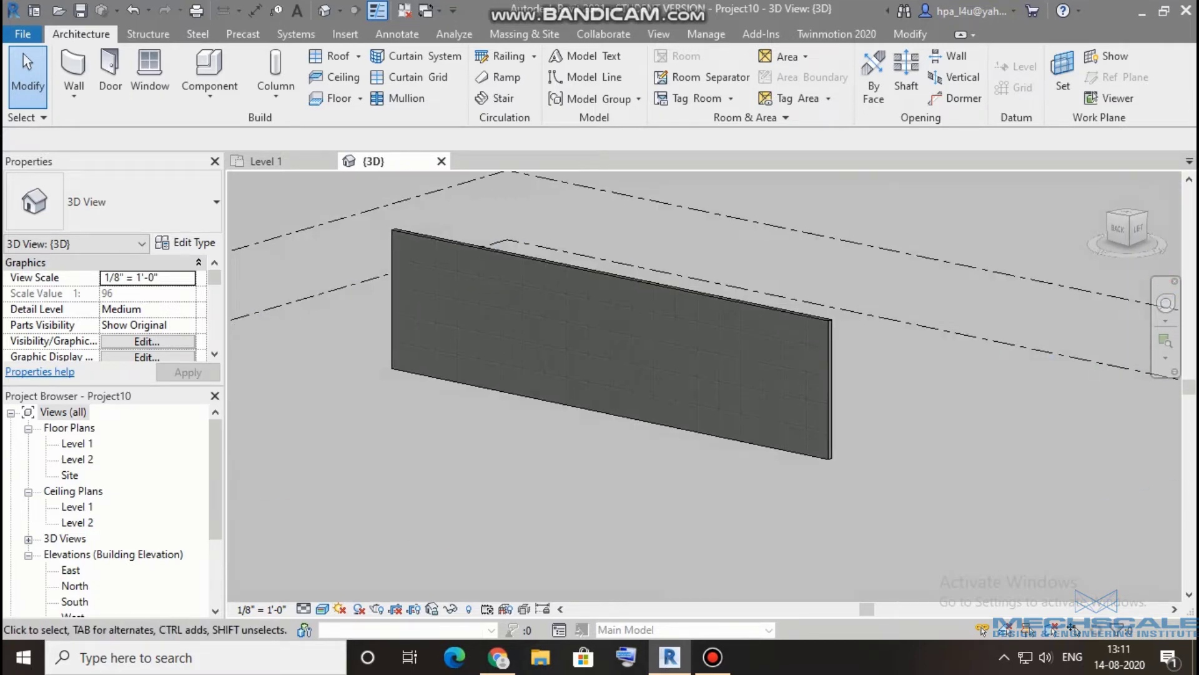
pyautogui.click(257, 160)
pyautogui.click(744, 374)
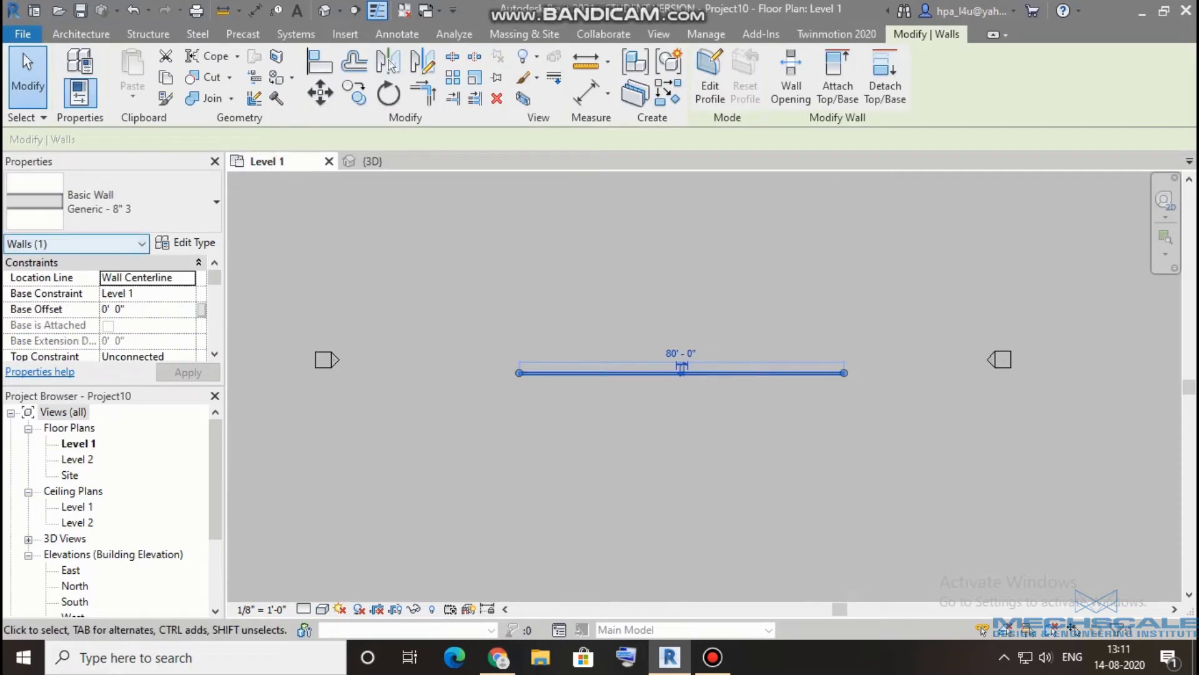
# - Reopen the wall type's Structure layer editor
pyautogui.click(181, 242)
pyautogui.click(978, 232)
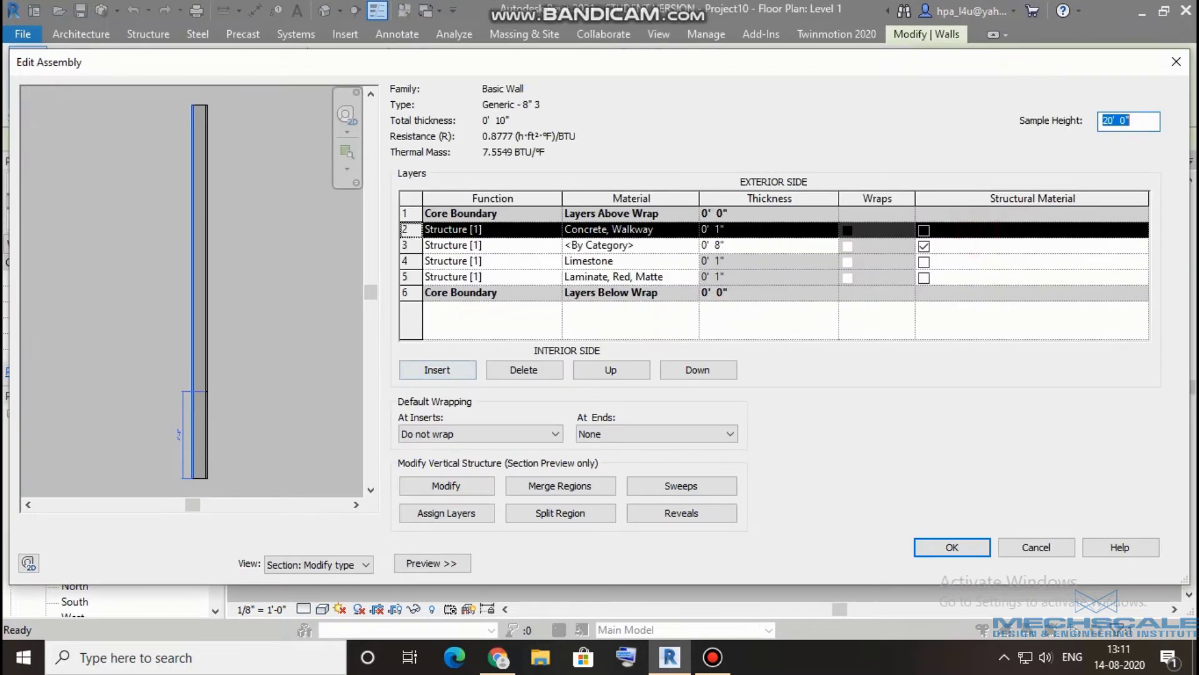
pyautogui.scroll(3, 270, 423)
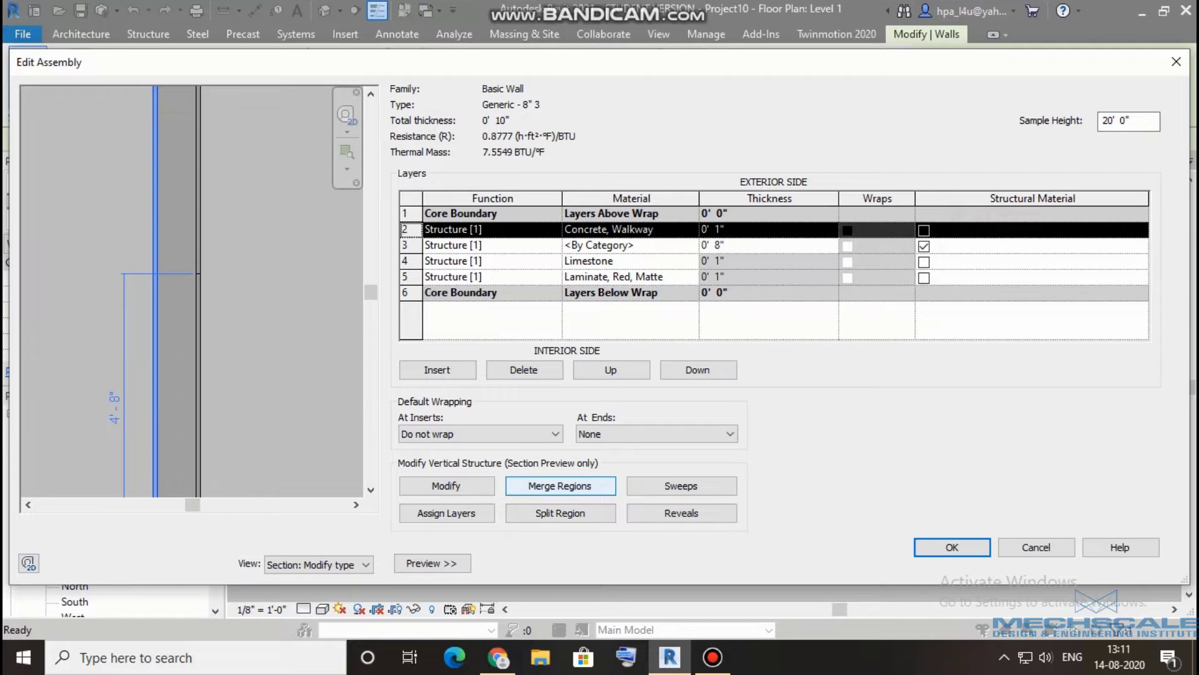
# - Merge the core region into the red laminate layer and dismiss the zero-thickness error
pyautogui.click(571, 486)
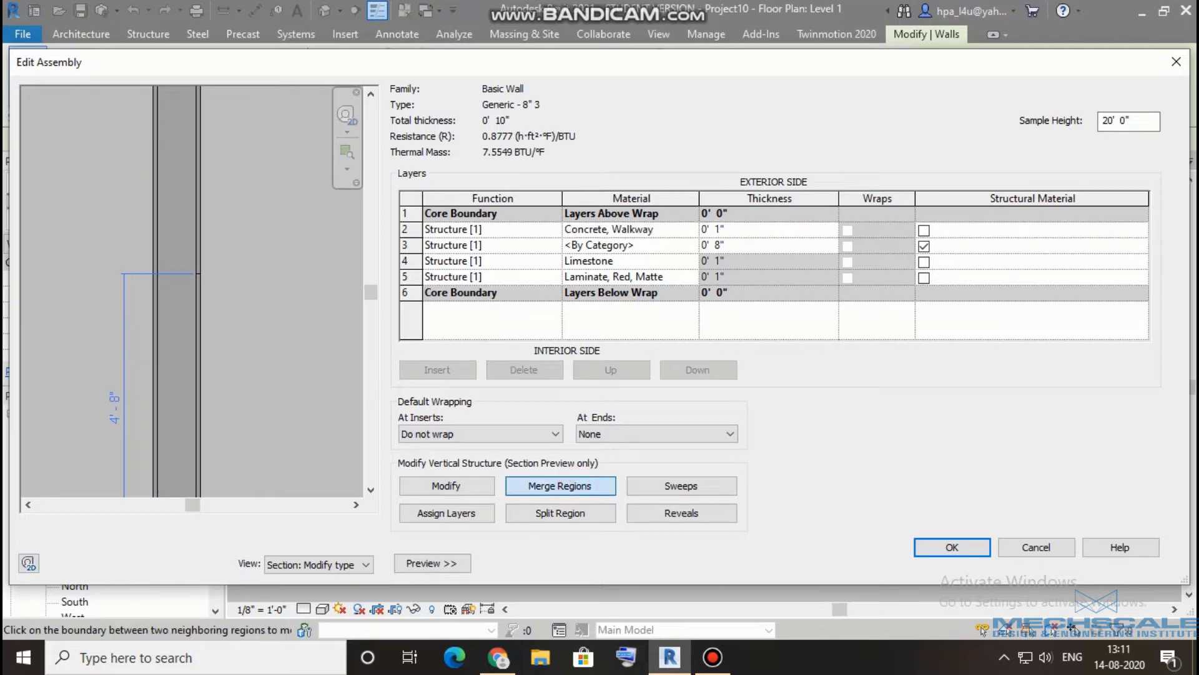
pyautogui.scroll(3, 193, 288)
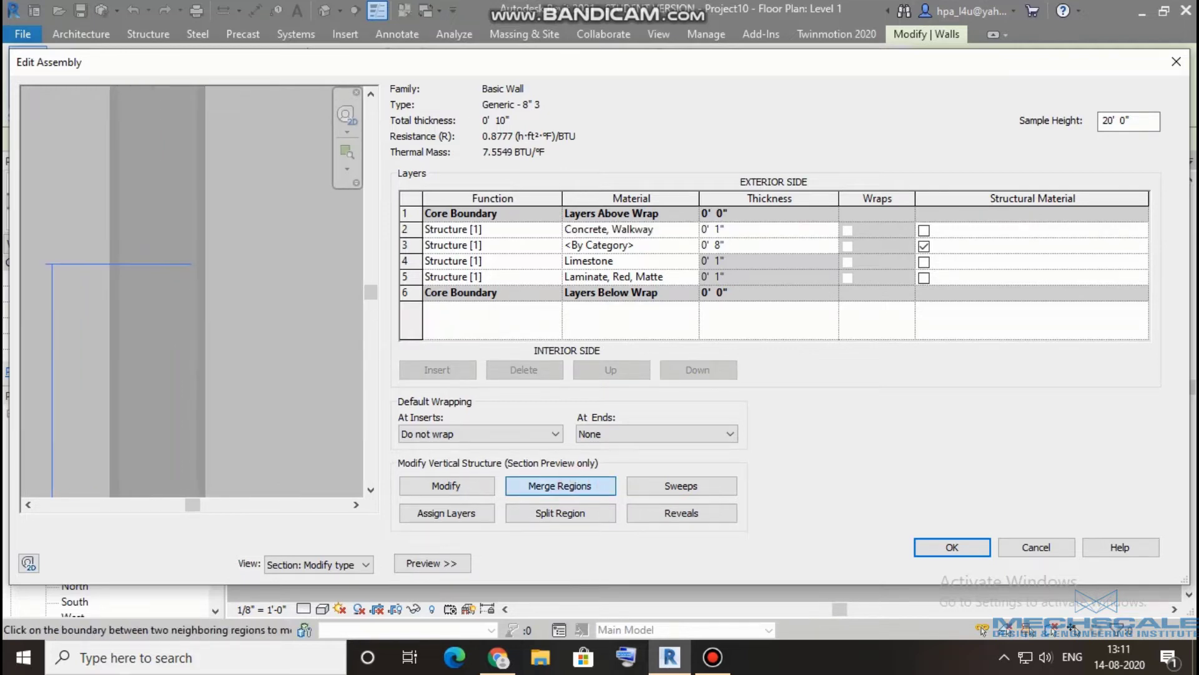
pyautogui.click(196, 275)
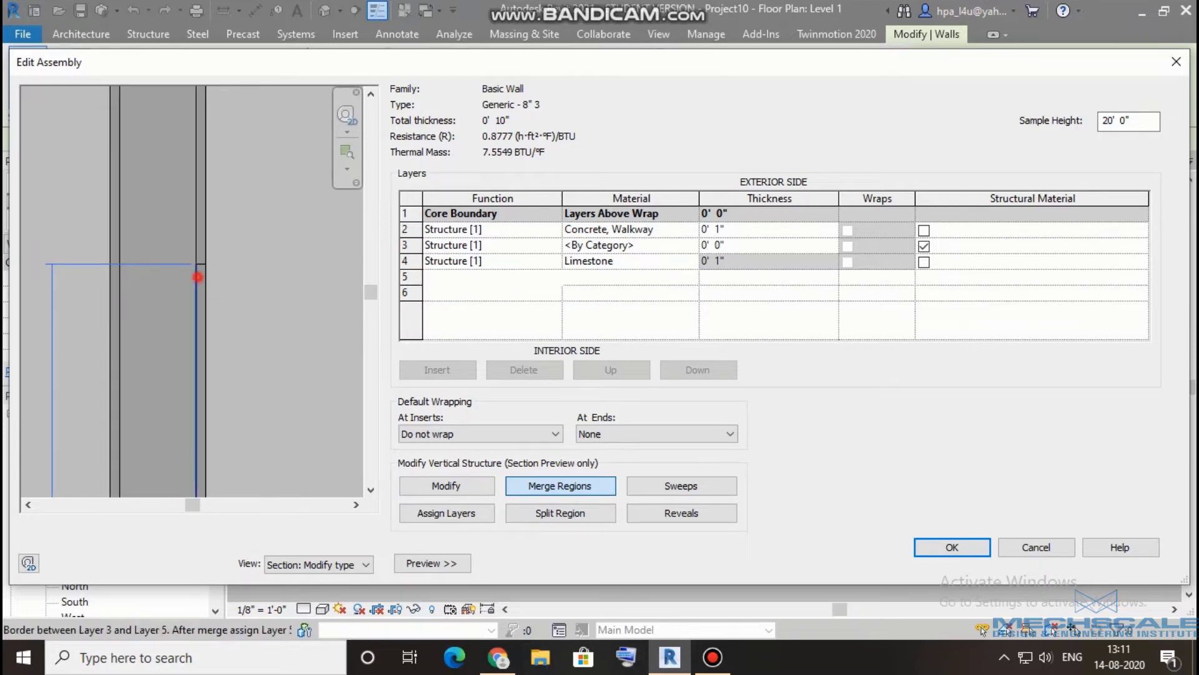
pyautogui.scroll(-3, 194, 288)
pyautogui.scroll(-2, 193, 287)
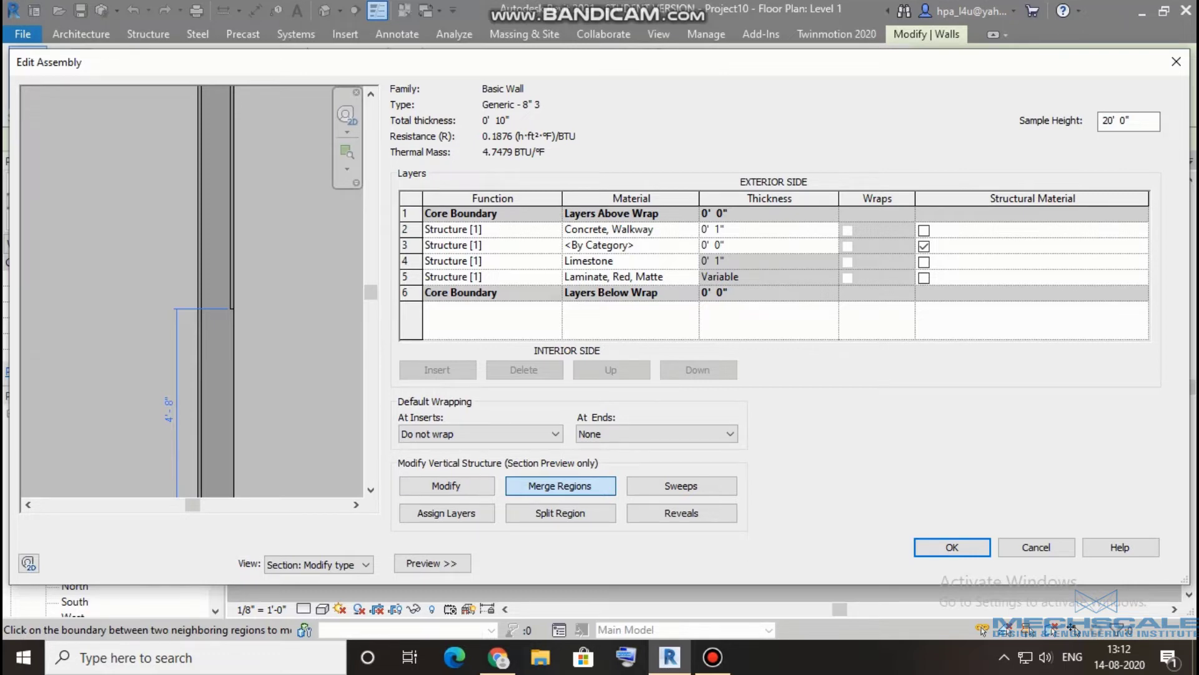
pyautogui.click(952, 547)
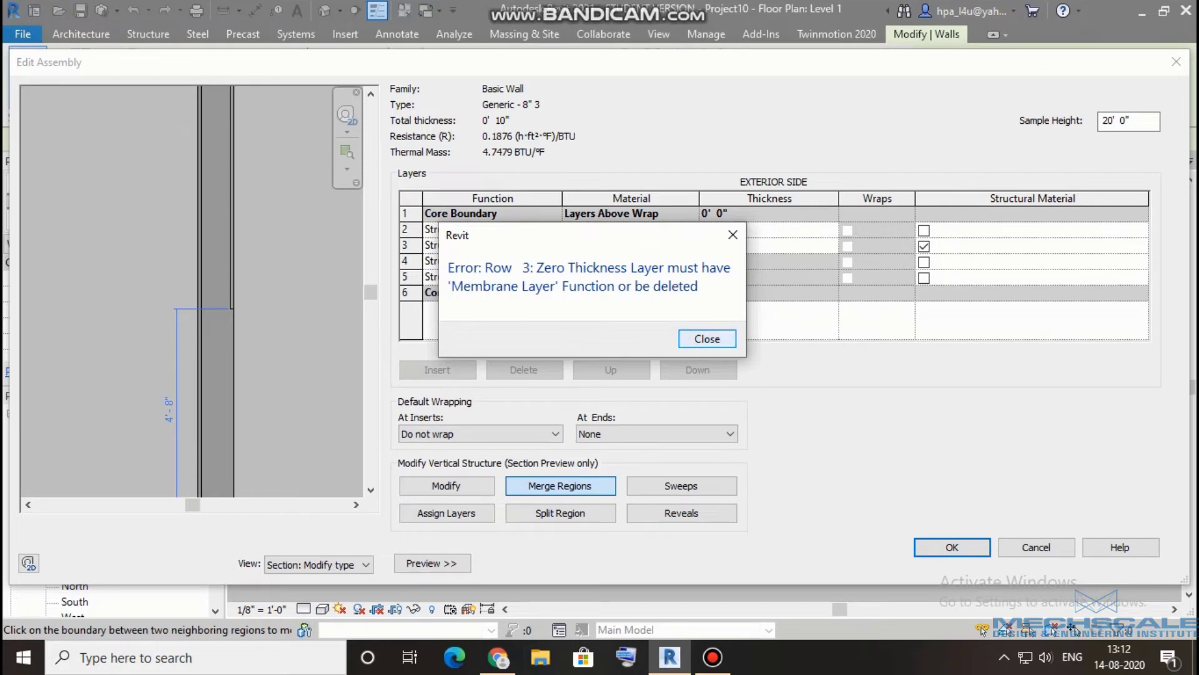
pyautogui.click(706, 335)
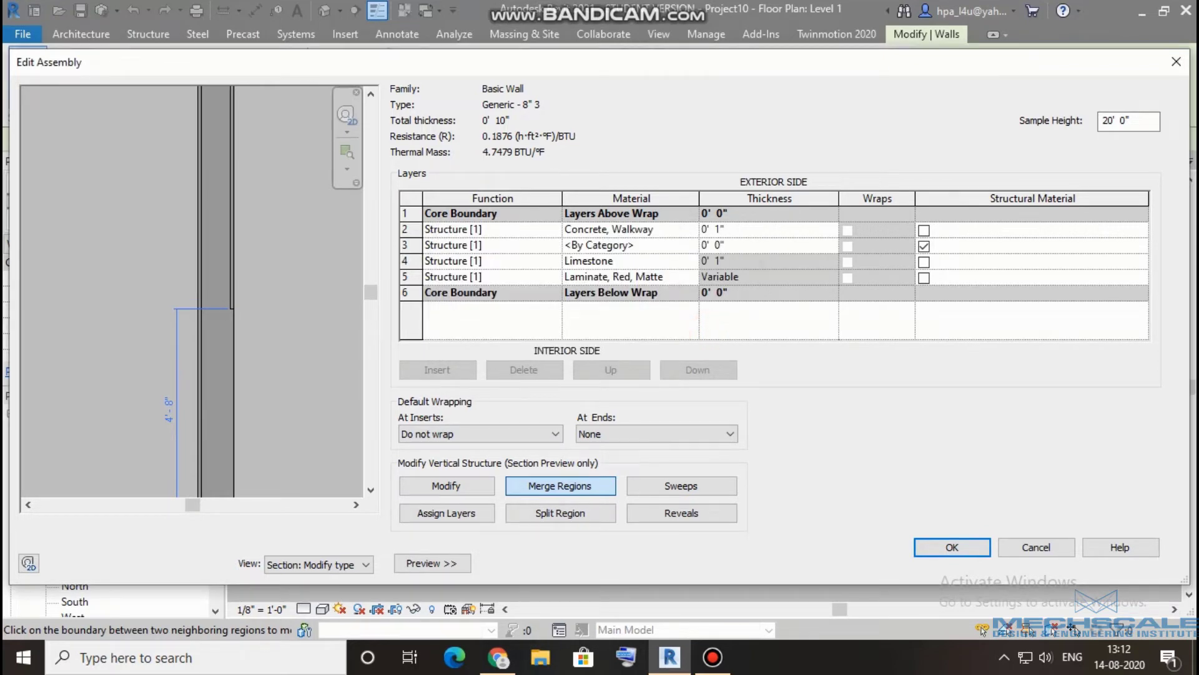
# - Restore the <By Category> core layer in row 3 to 8" thickness
pyautogui.click(717, 243)
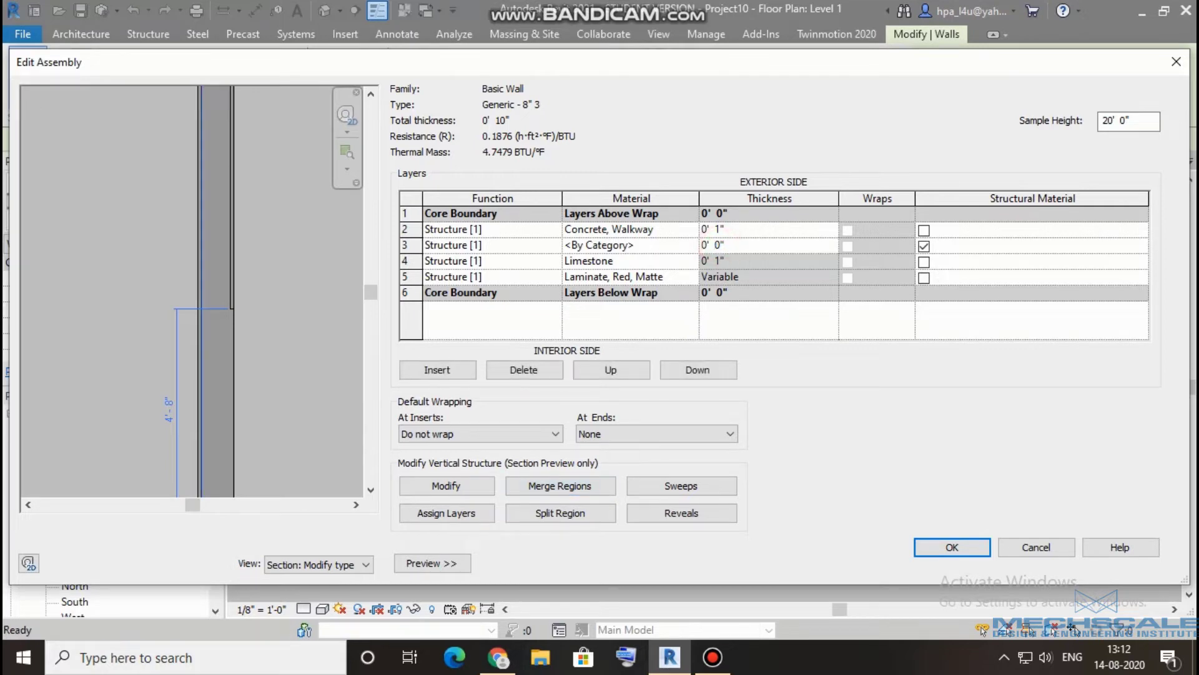
pyautogui.click(718, 246)
pyautogui.doubleClick(717, 245)
pyautogui.write('8')
pyautogui.click(932, 548)
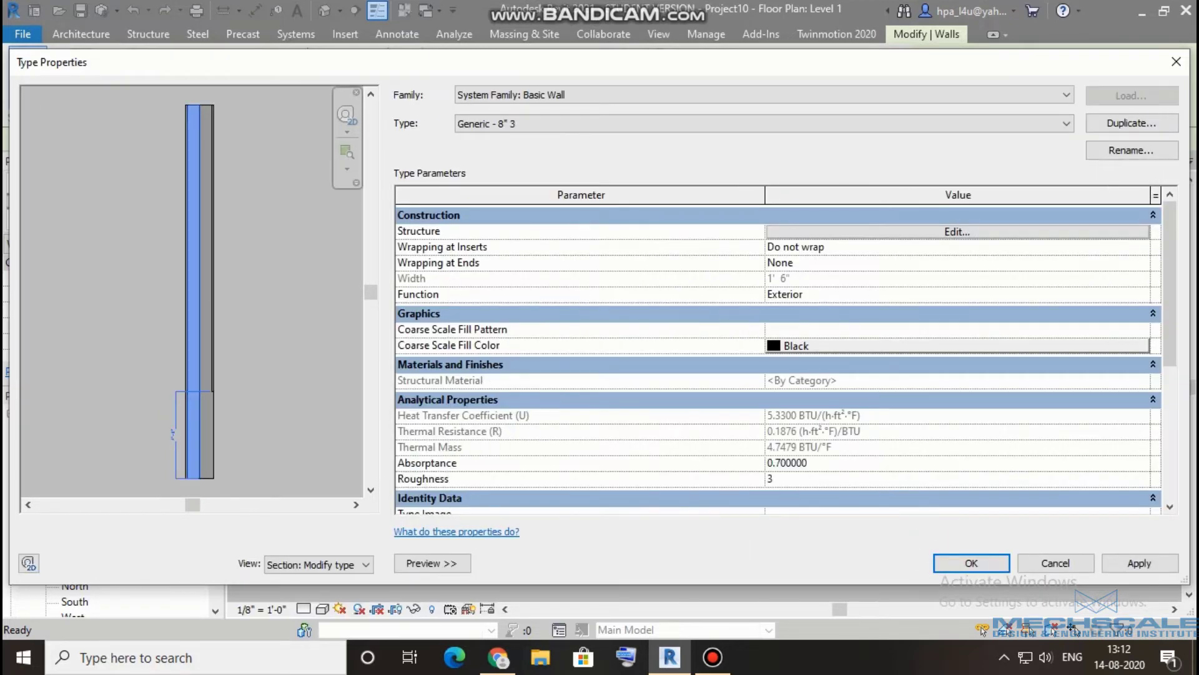
# - Delete the <By Category> core layer, leaving a 10" Concrete, Limestone and red laminate wall
pyautogui.click(931, 236)
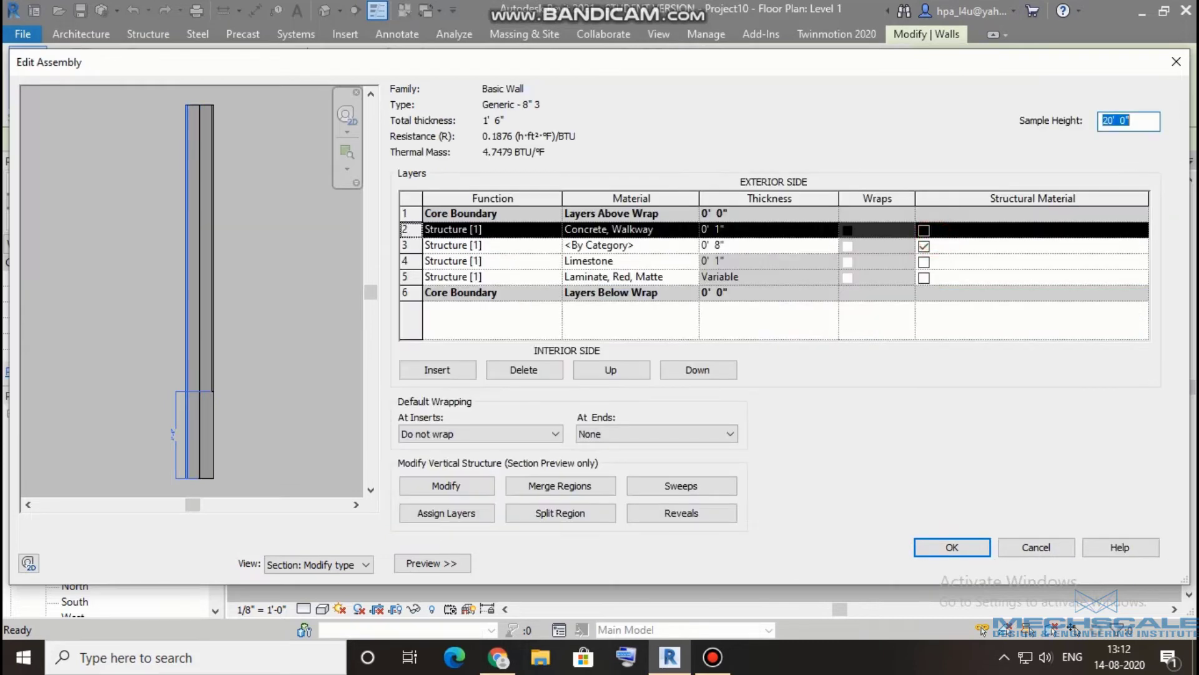
pyautogui.click(410, 245)
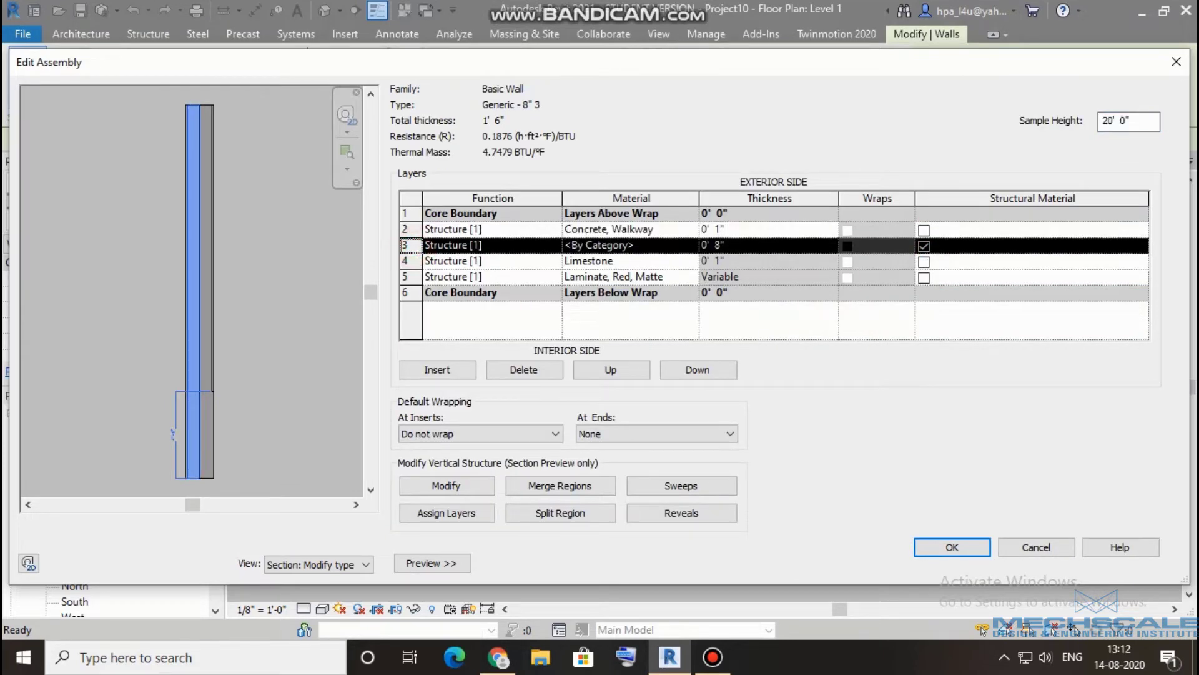
pyautogui.click(523, 369)
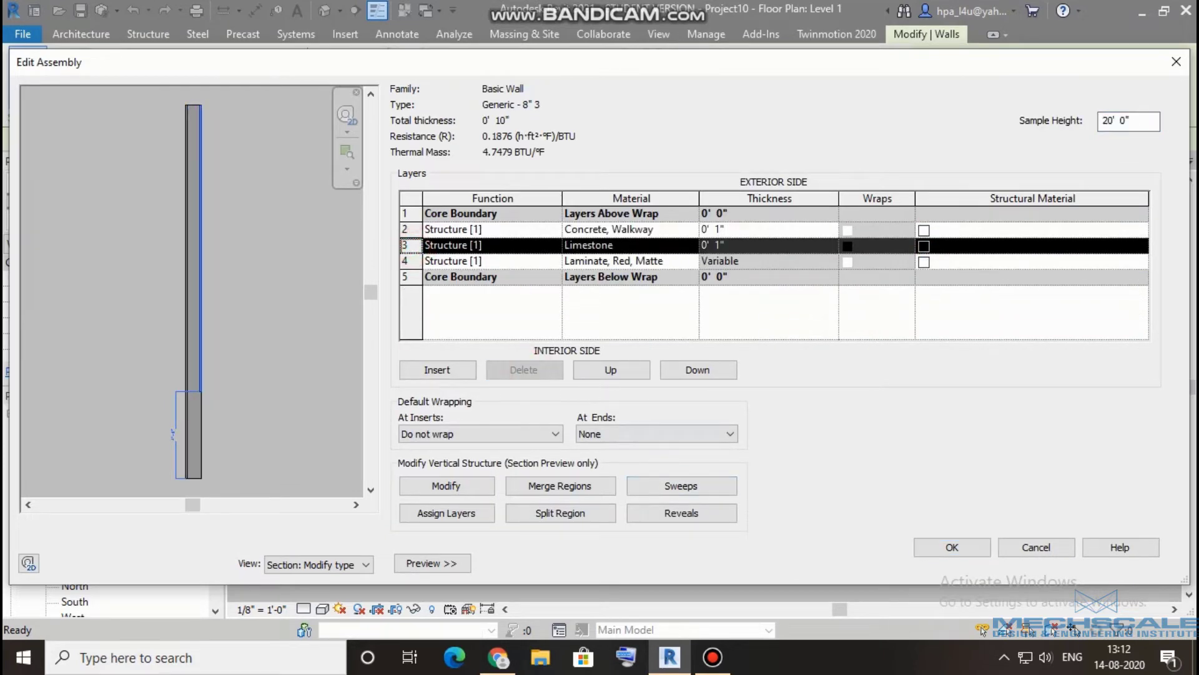
pyautogui.click(951, 547)
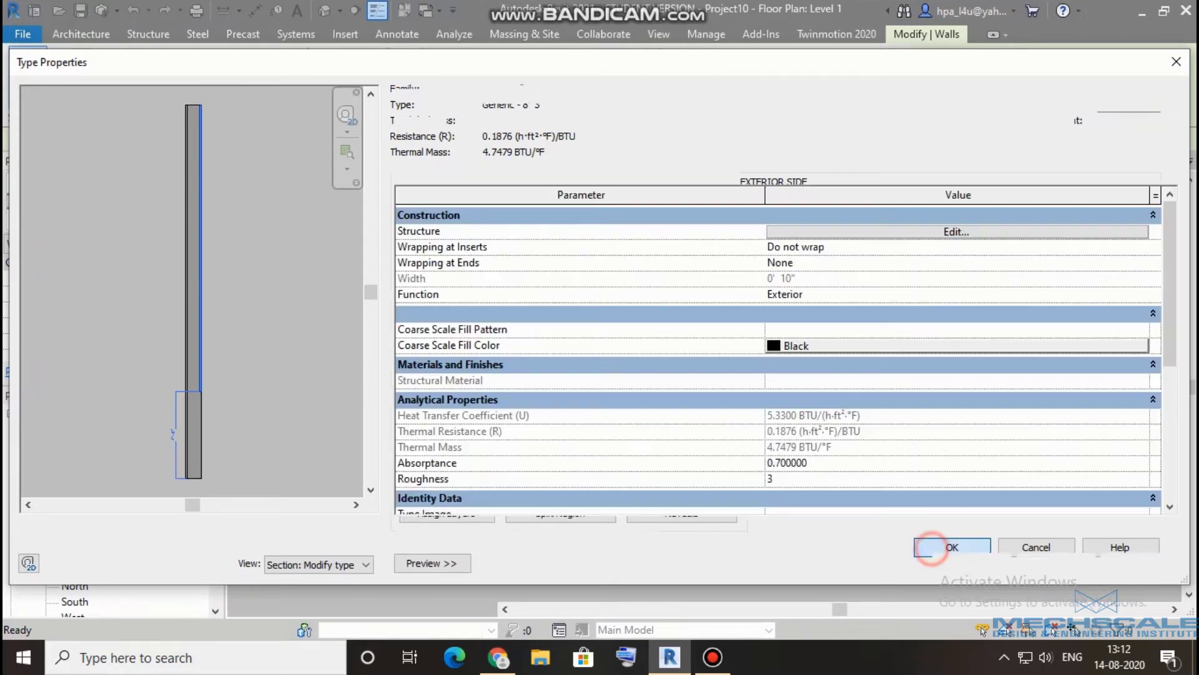
pyautogui.click(971, 563)
pyautogui.click(883, 491)
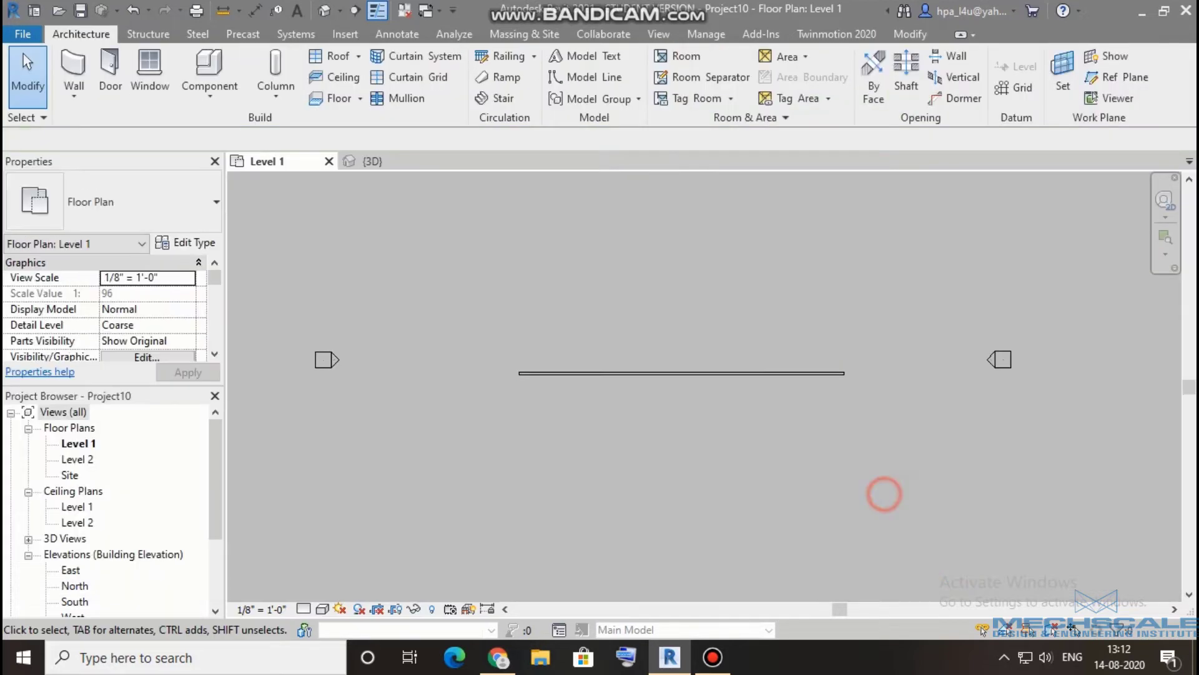
pyautogui.click(373, 161)
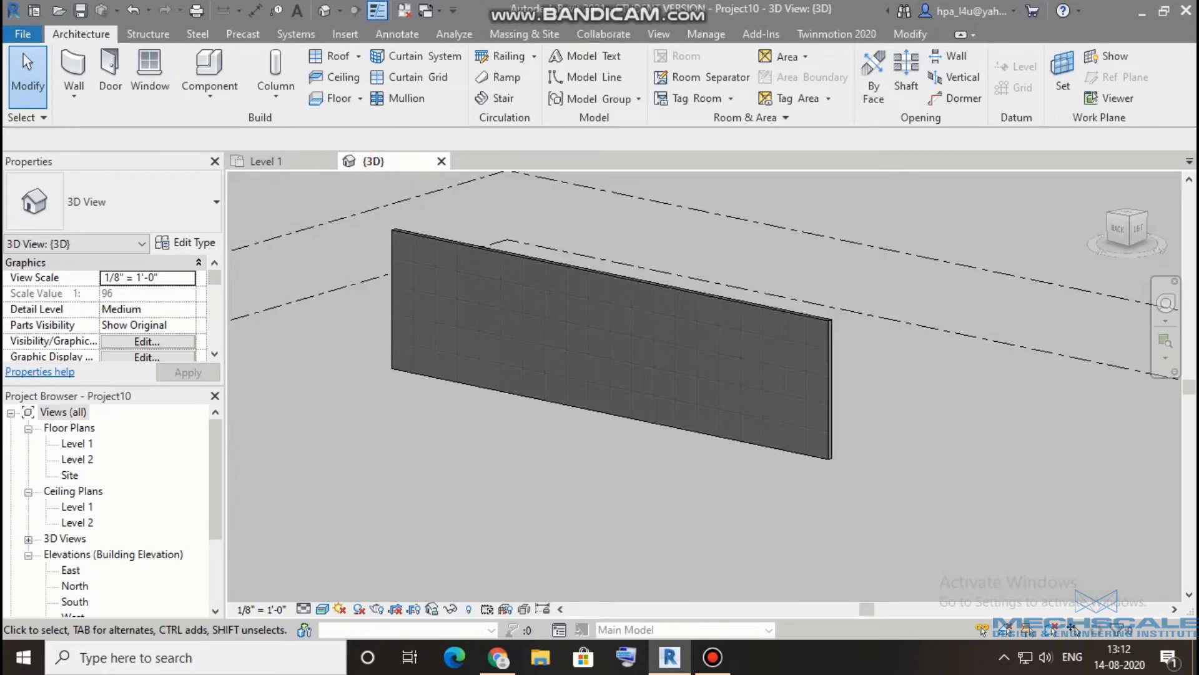
pyautogui.keyDown('shift'); pyautogui.moveTo(562, 344); pyautogui.dragTo(625, 344, button='middle'); pyautogui.keyUp('shift')
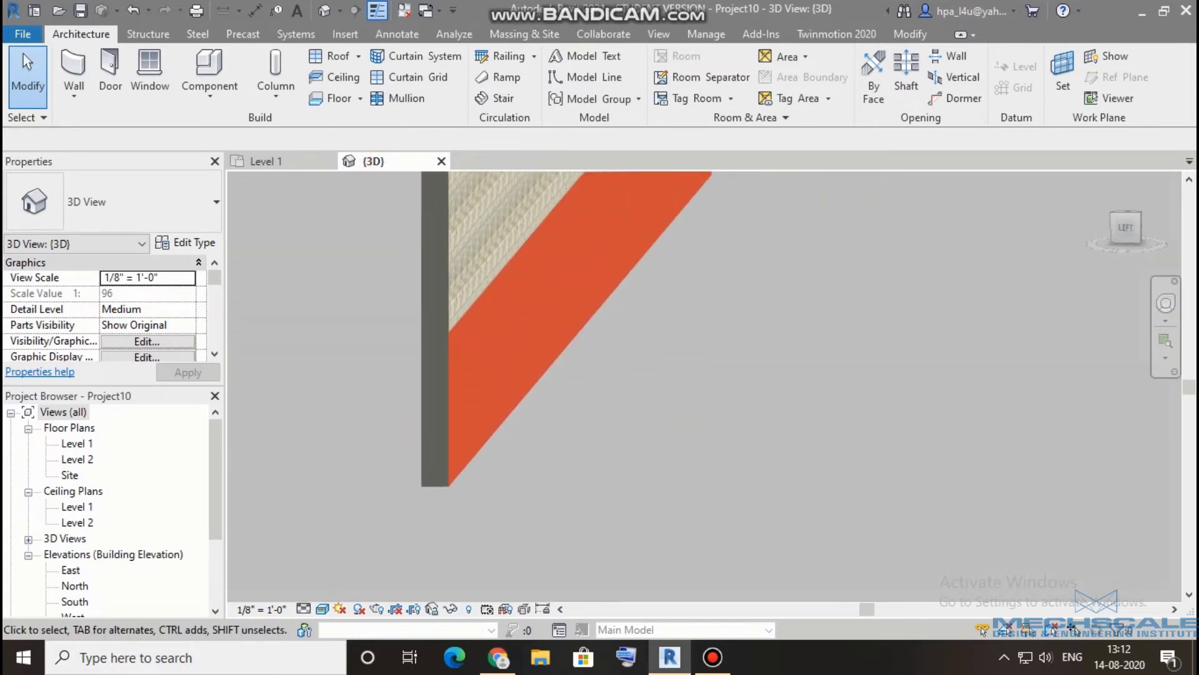
pyautogui.click(537, 312)
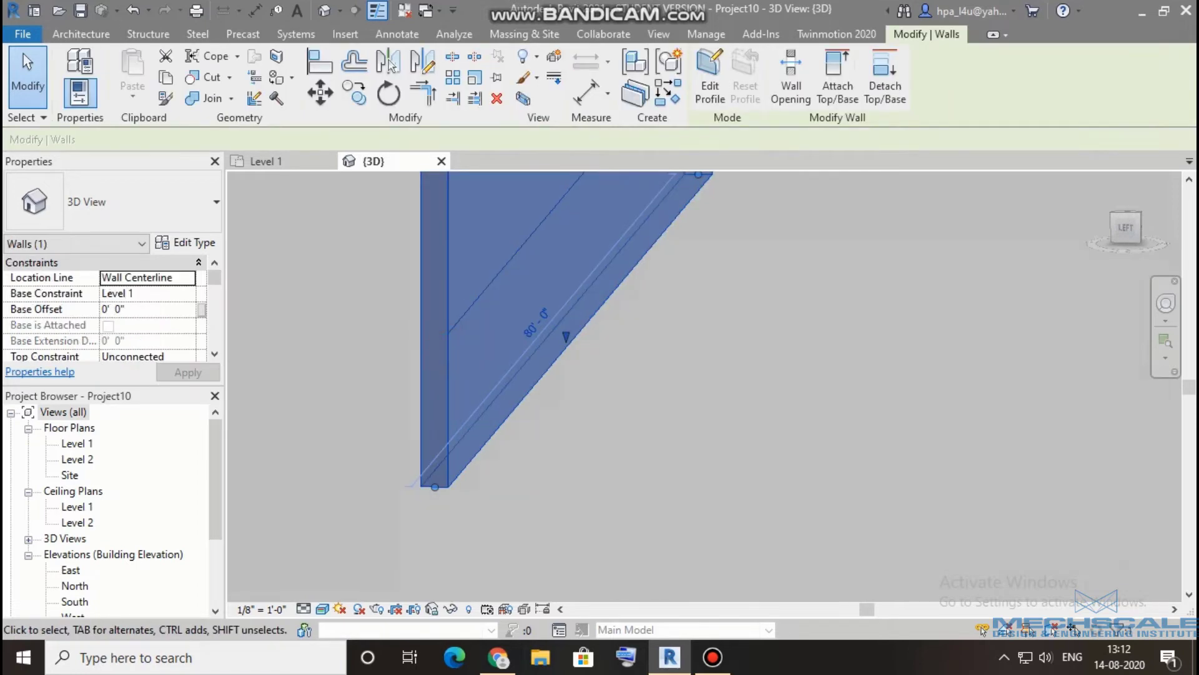
pyautogui.scroll(1, 624, 437)
pyautogui.click(654, 478)
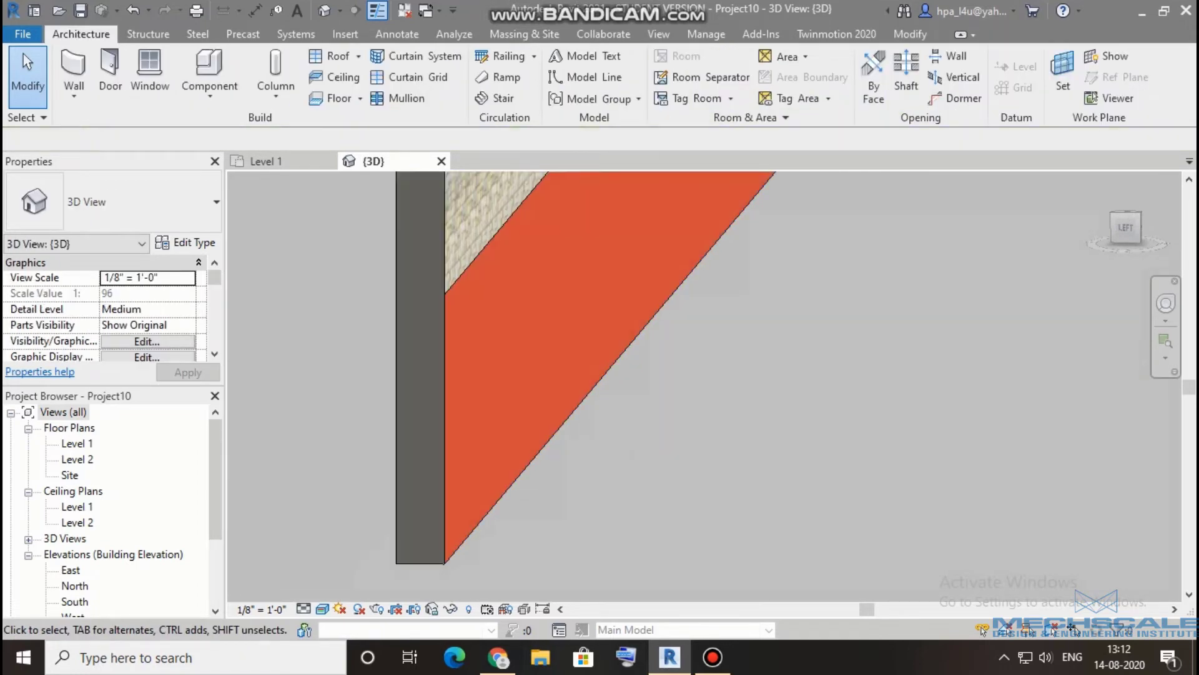
pyautogui.click(288, 161)
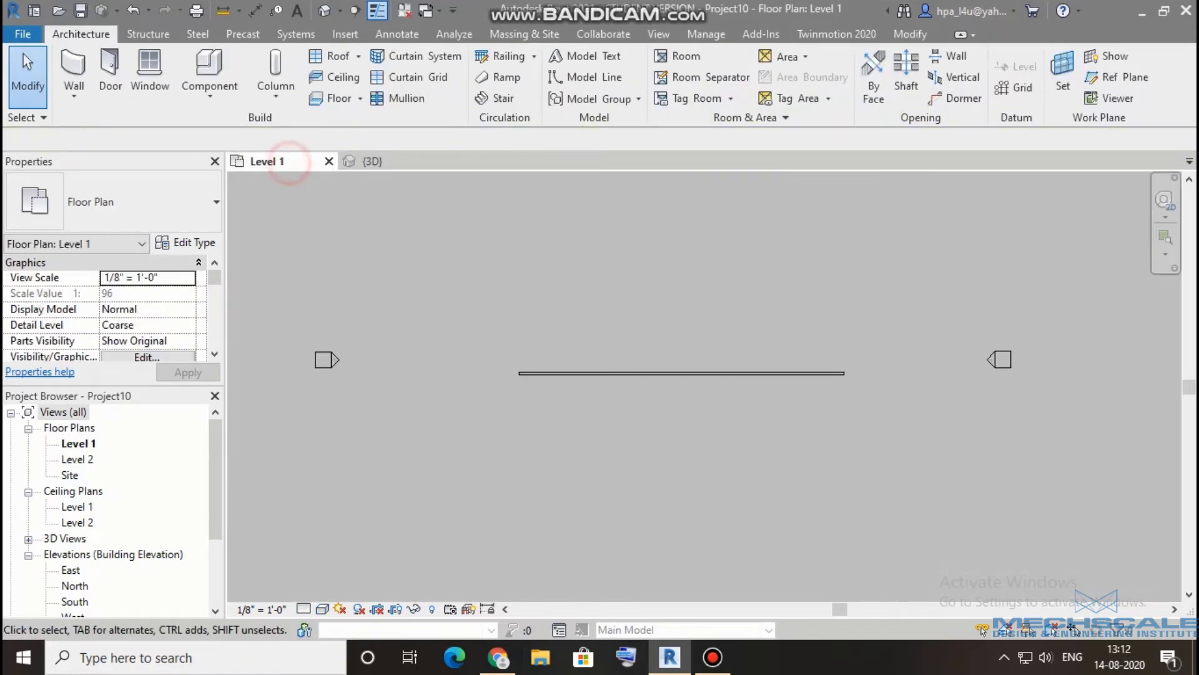
pyautogui.click(656, 376)
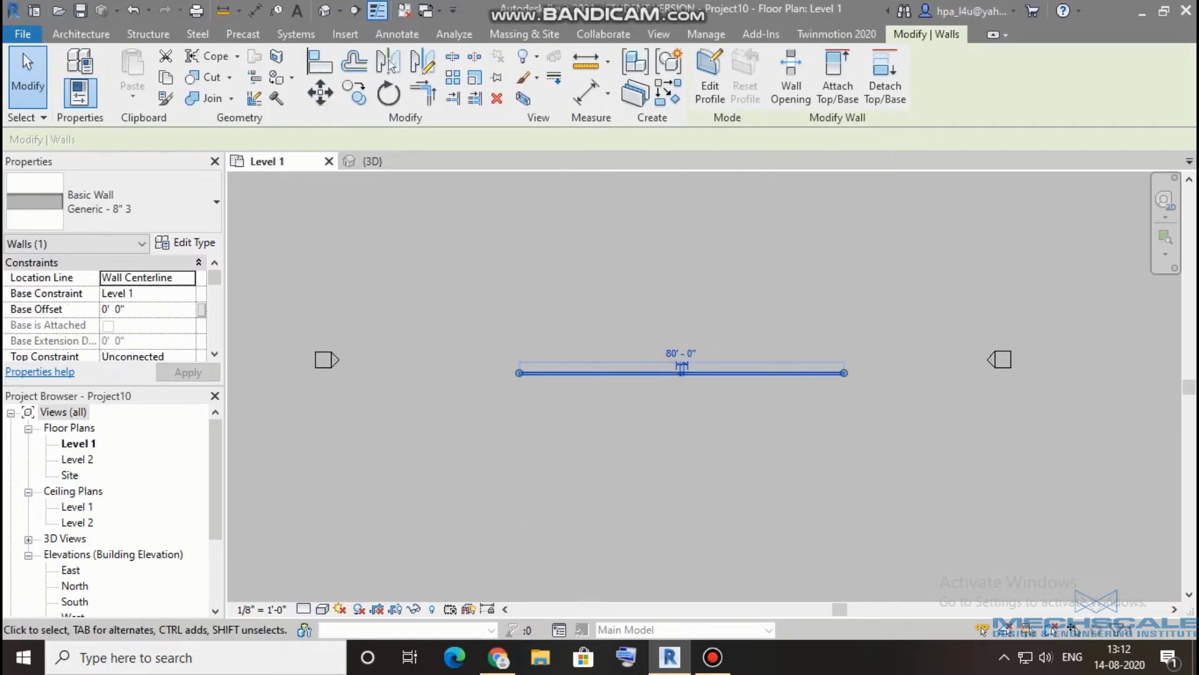
pyautogui.click(187, 244)
pyautogui.click(957, 231)
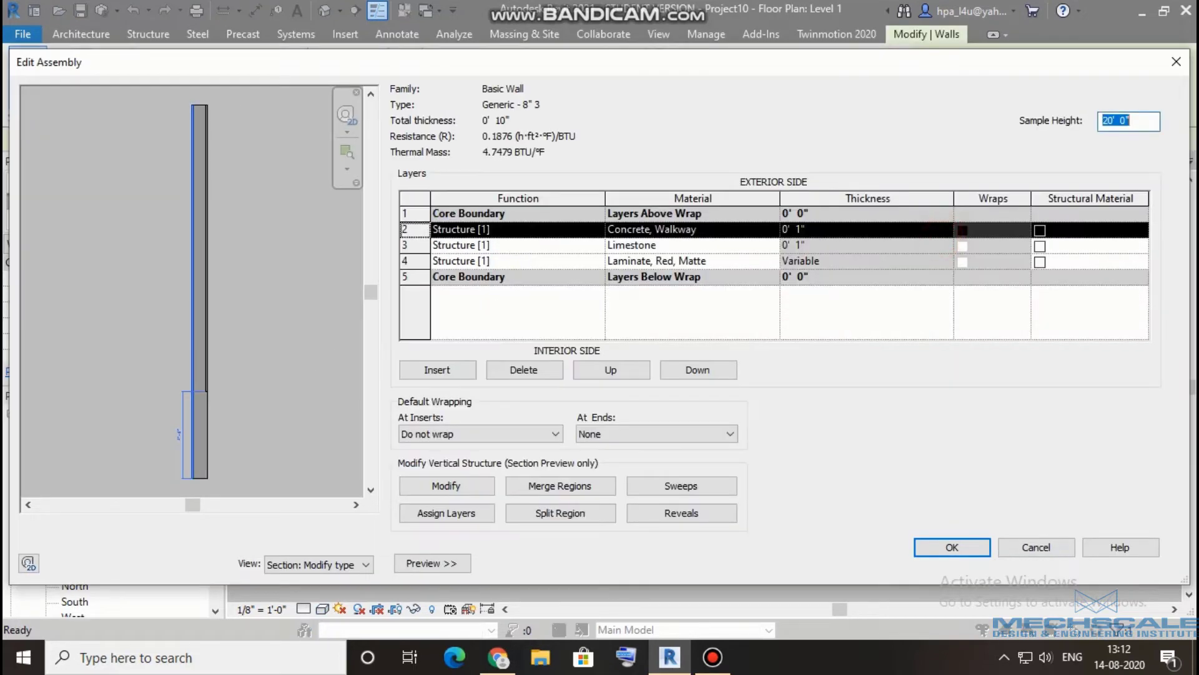
pyautogui.moveTo(188, 282); pyautogui.dragTo(226, 301, button='middle')
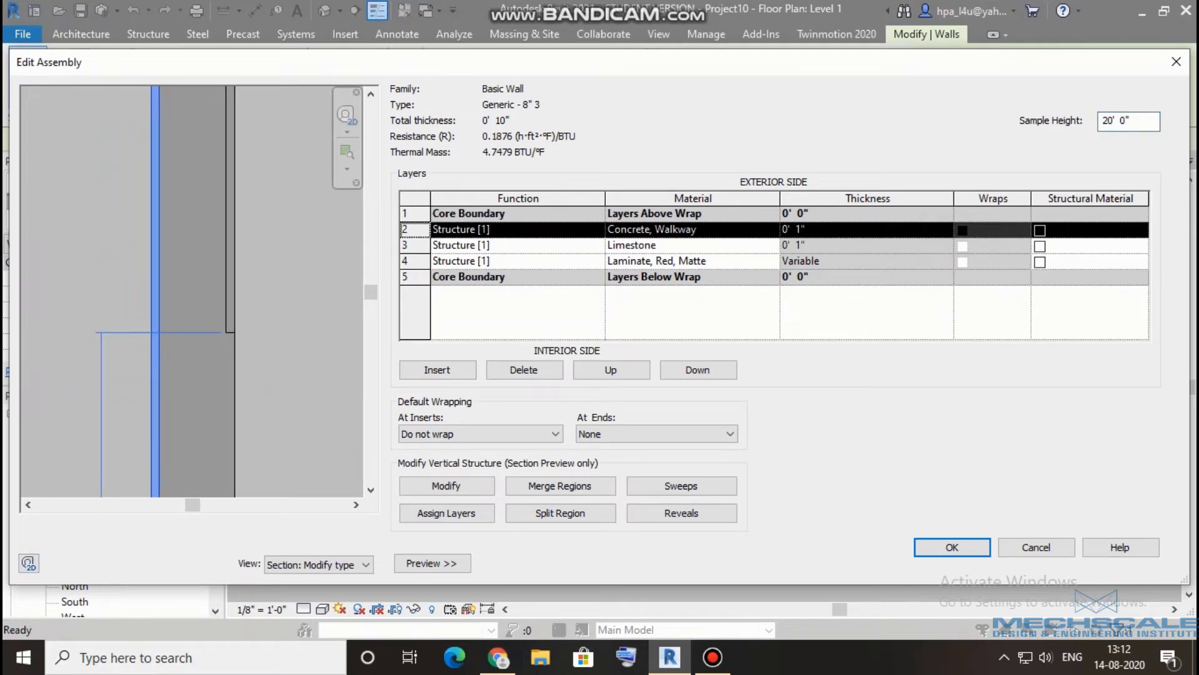
pyautogui.press('Down')
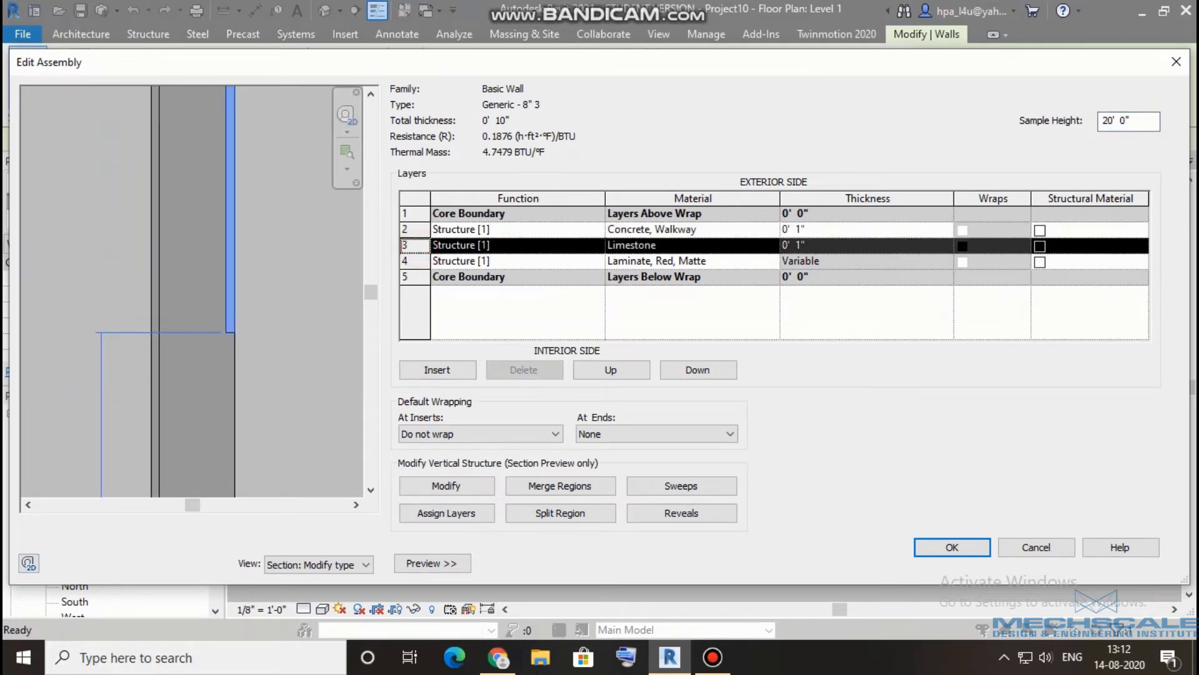
pyautogui.press('Down')
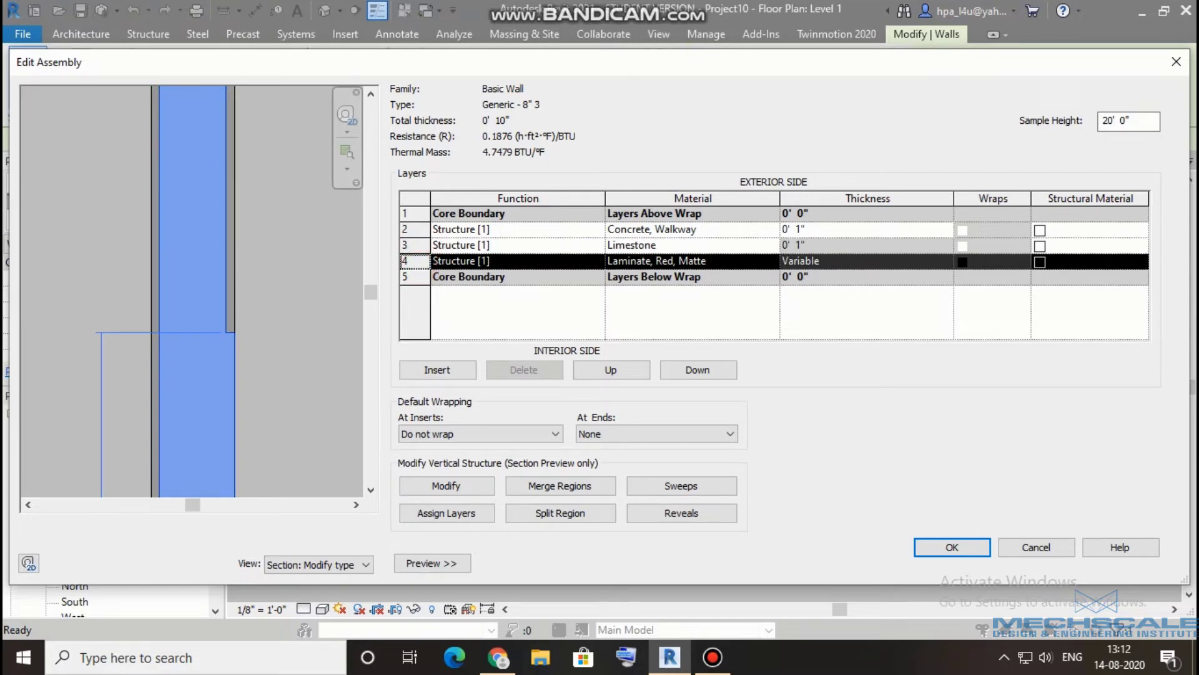
pyautogui.click(774, 264)
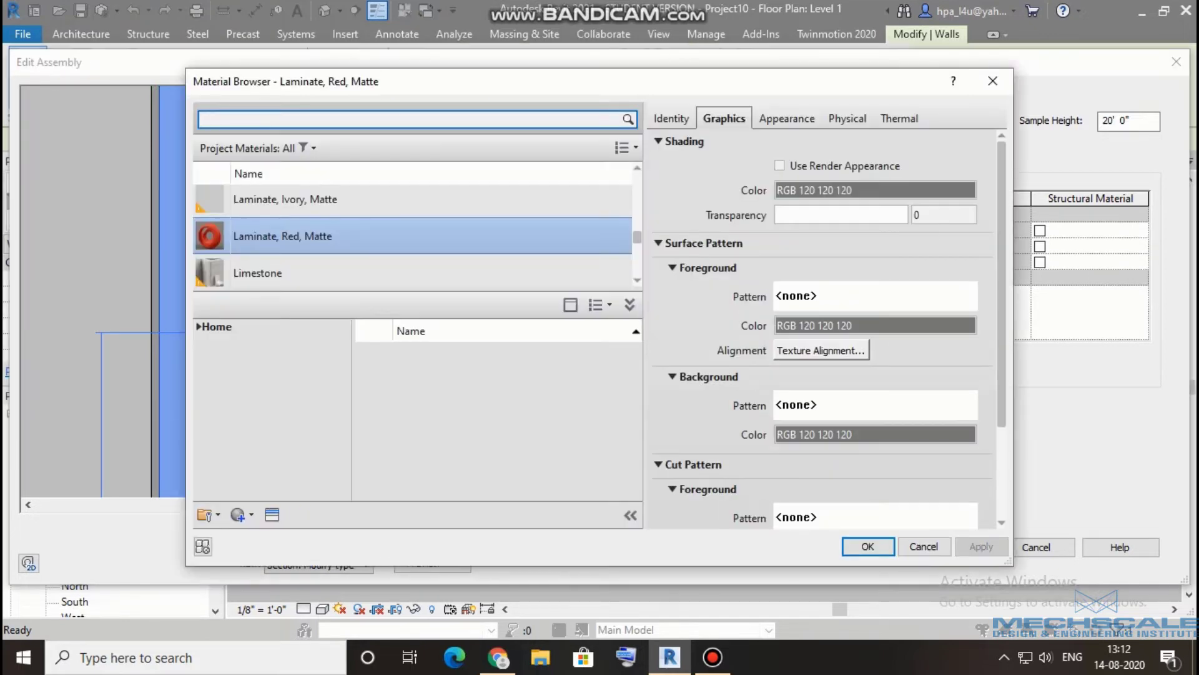
pyautogui.click(940, 546)
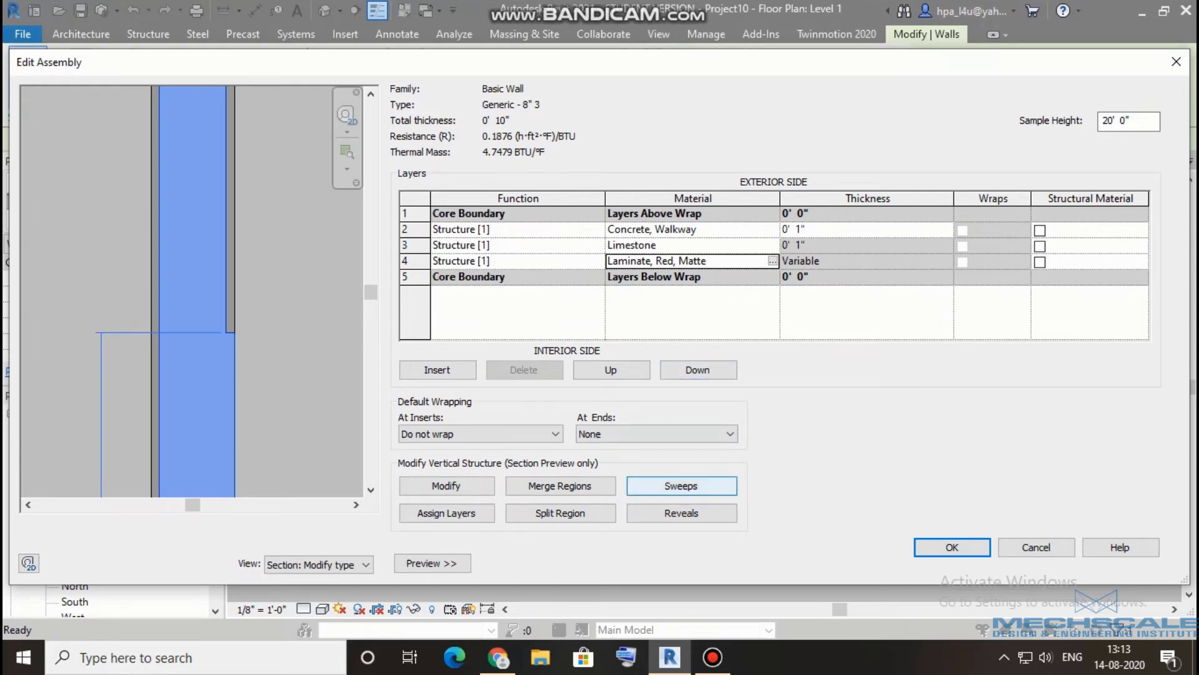
# - Add a wall sweep at a distance of 7' from the wall base
pyautogui.click(680, 485)
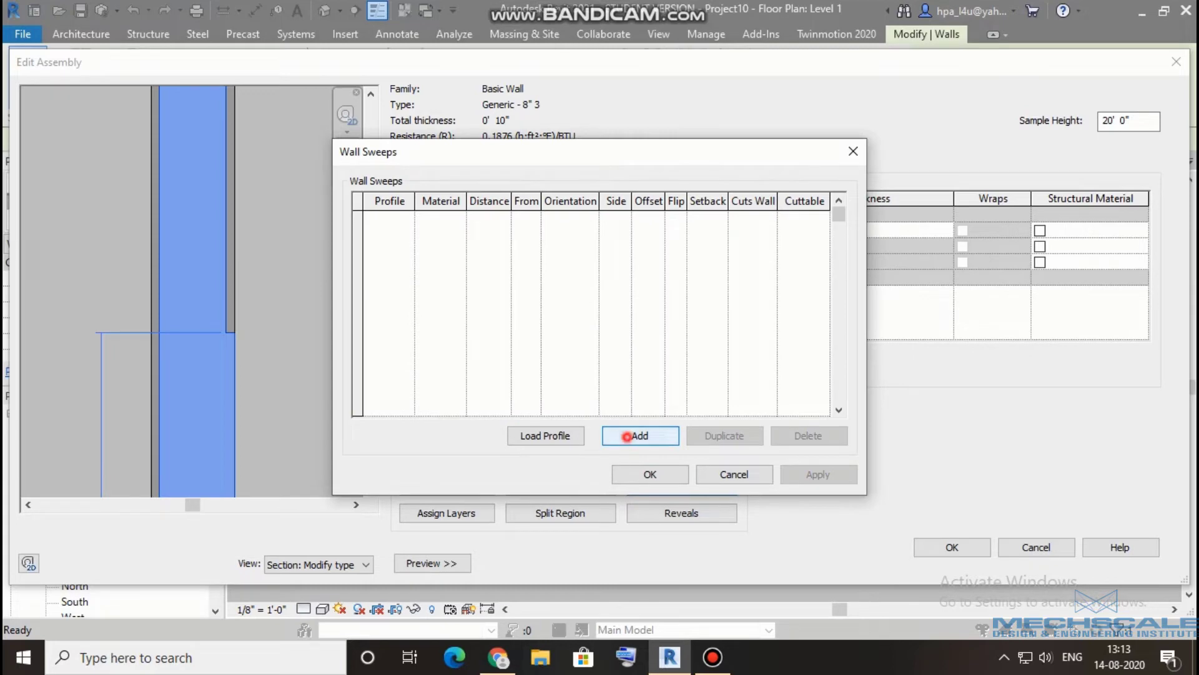
pyautogui.click(631, 436)
pyautogui.click(492, 218)
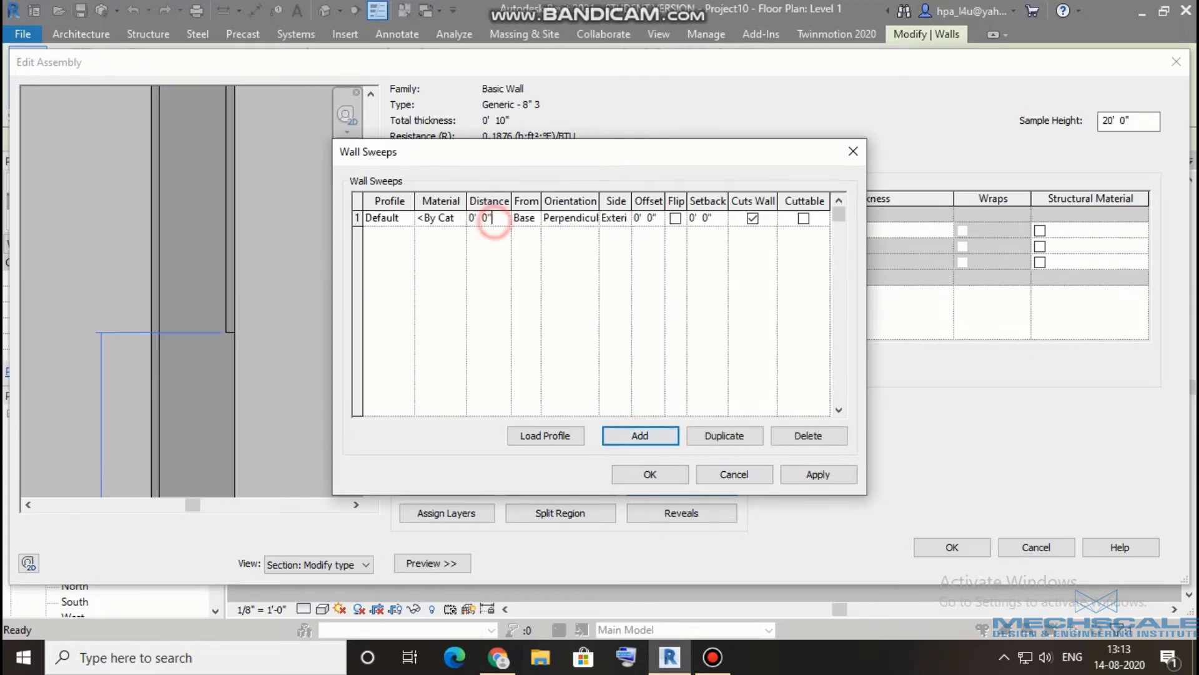
pyautogui.write('5')
pyautogui.press('BackSpace')
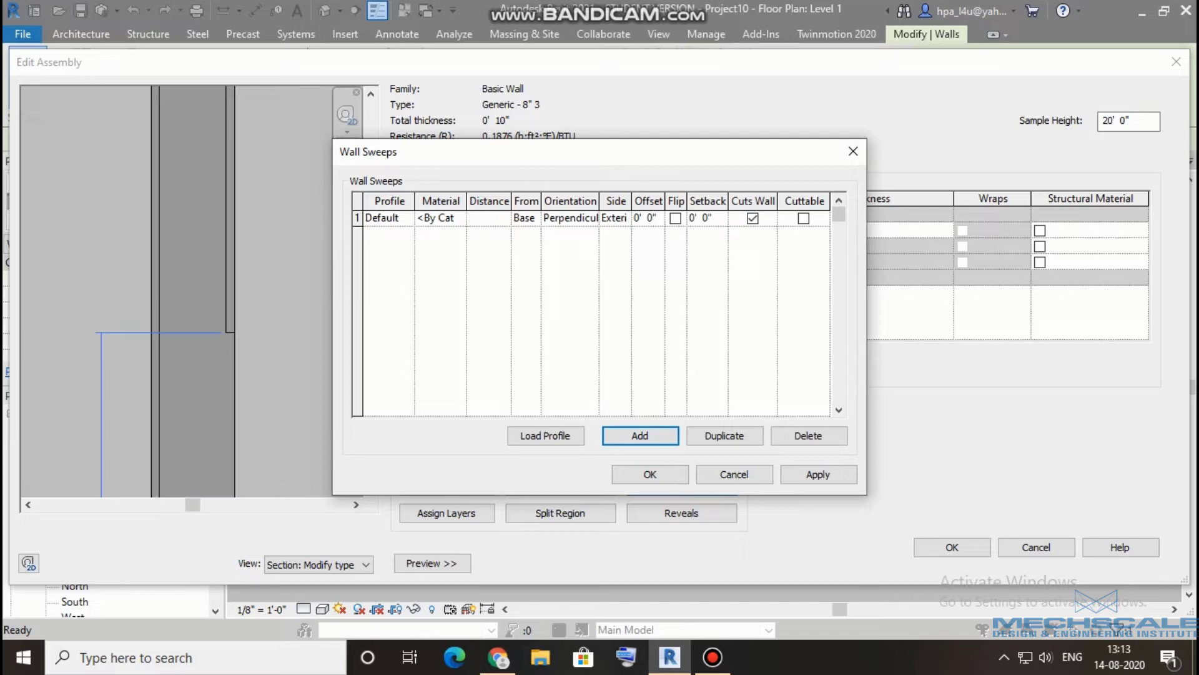
pyautogui.write("7'")
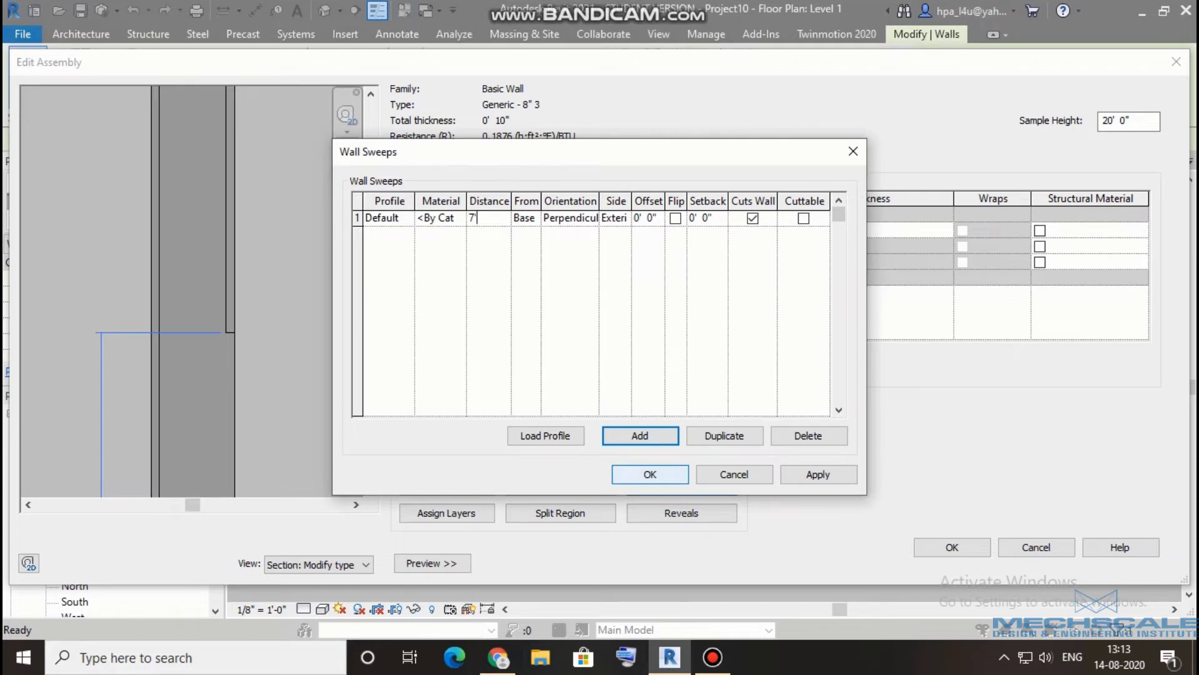
pyautogui.click(649, 474)
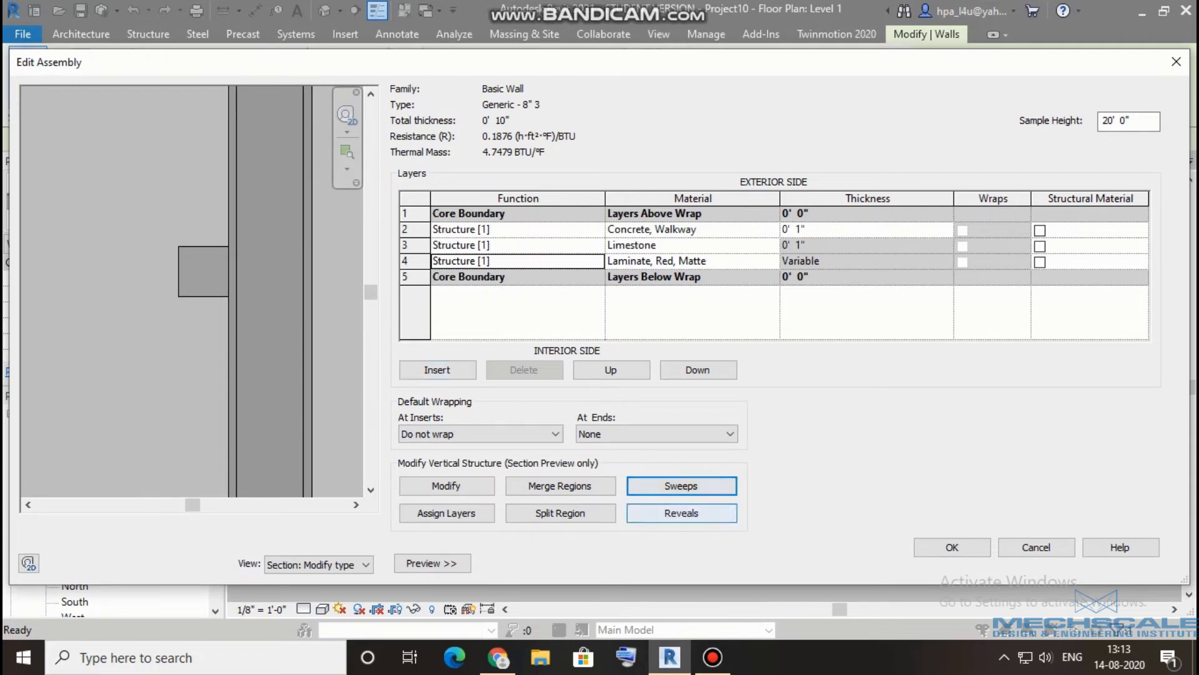
# - Set the sweep offset to -0' 2" and close the sweep and assembly dialogs
pyautogui.click(681, 485)
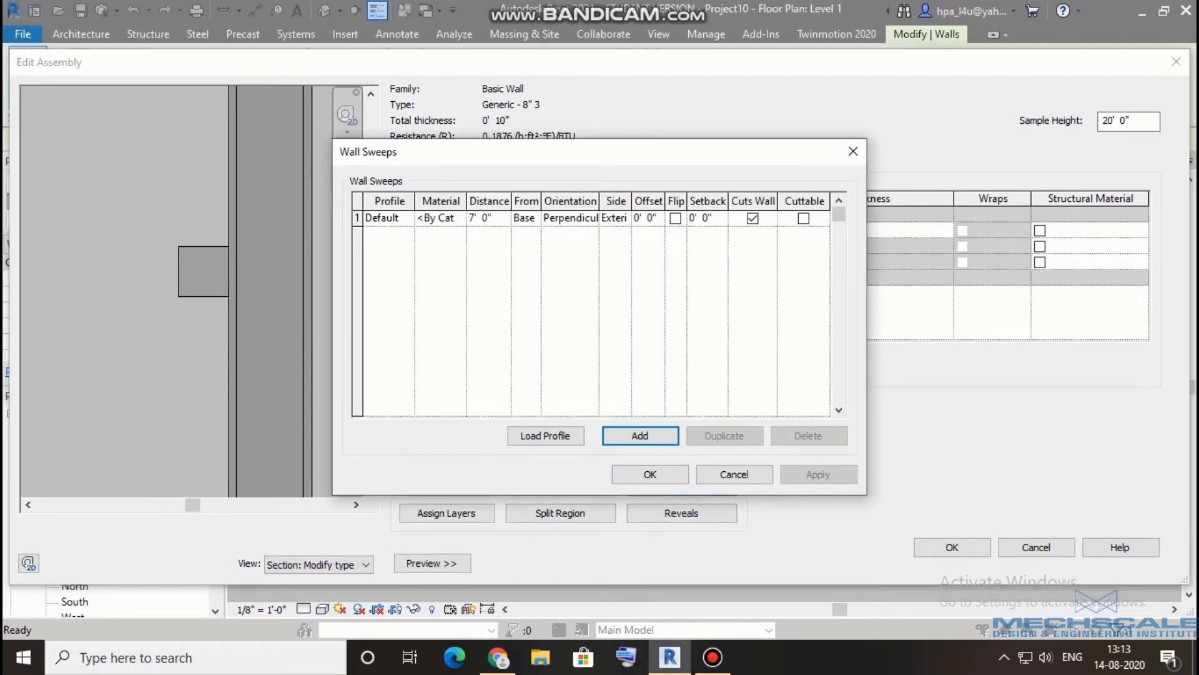
pyautogui.click(380, 220)
pyautogui.click(357, 218)
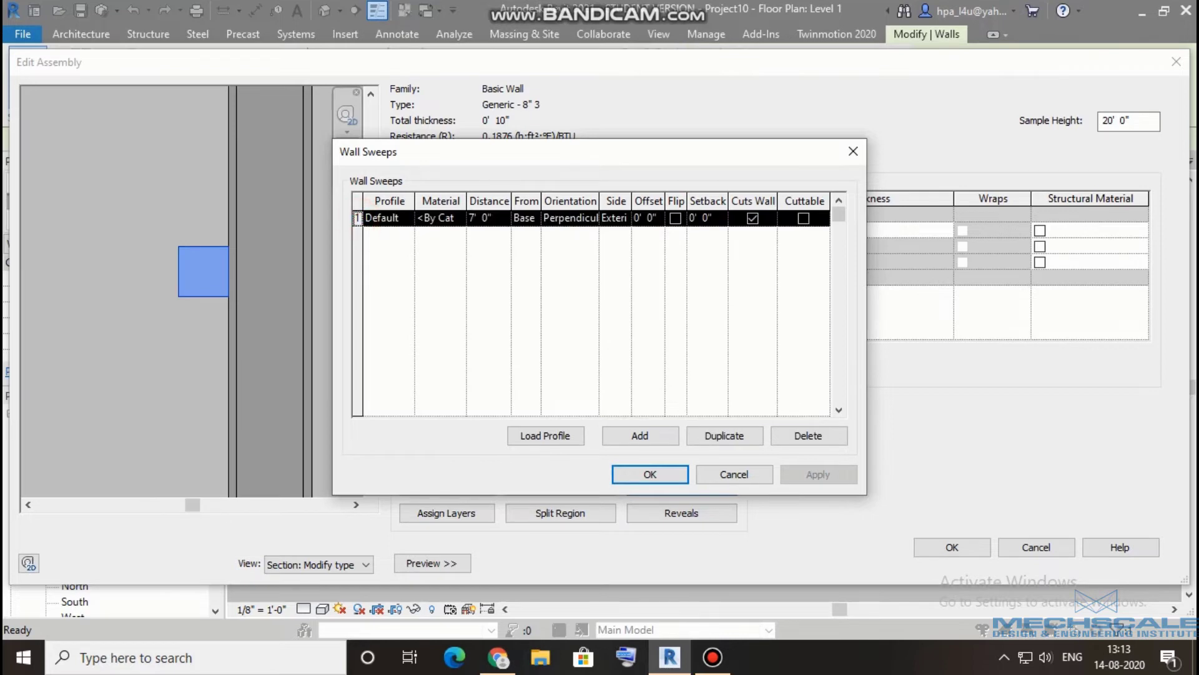
pyautogui.click(649, 218)
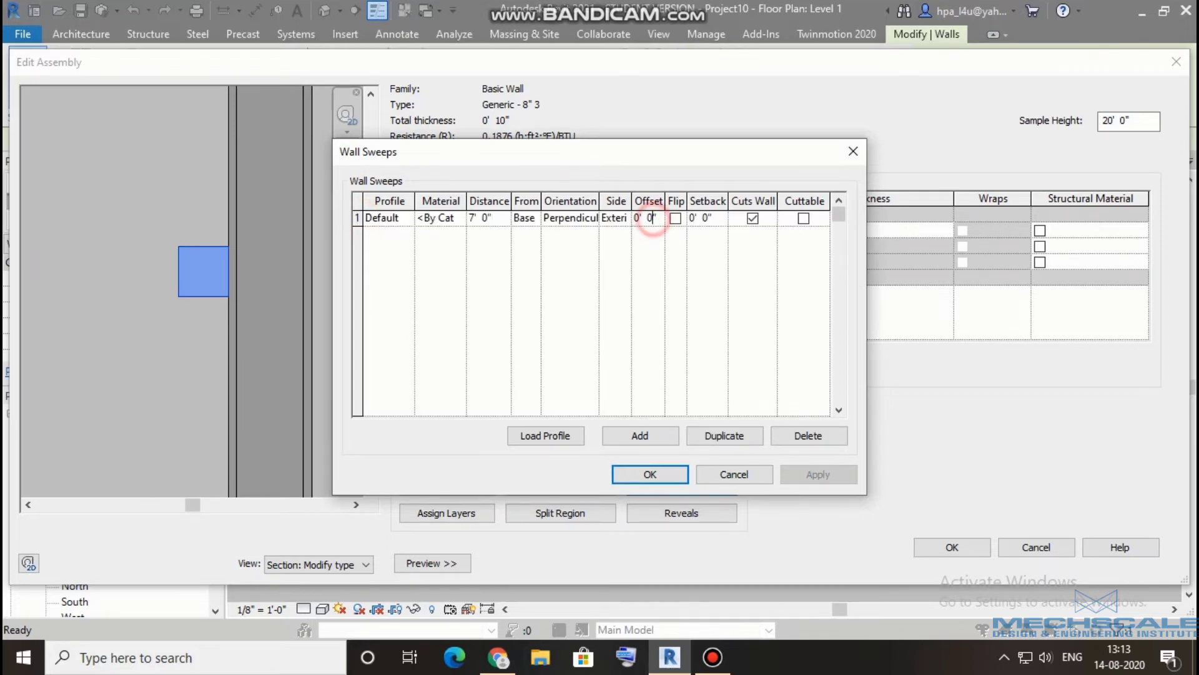
pyautogui.write('-')
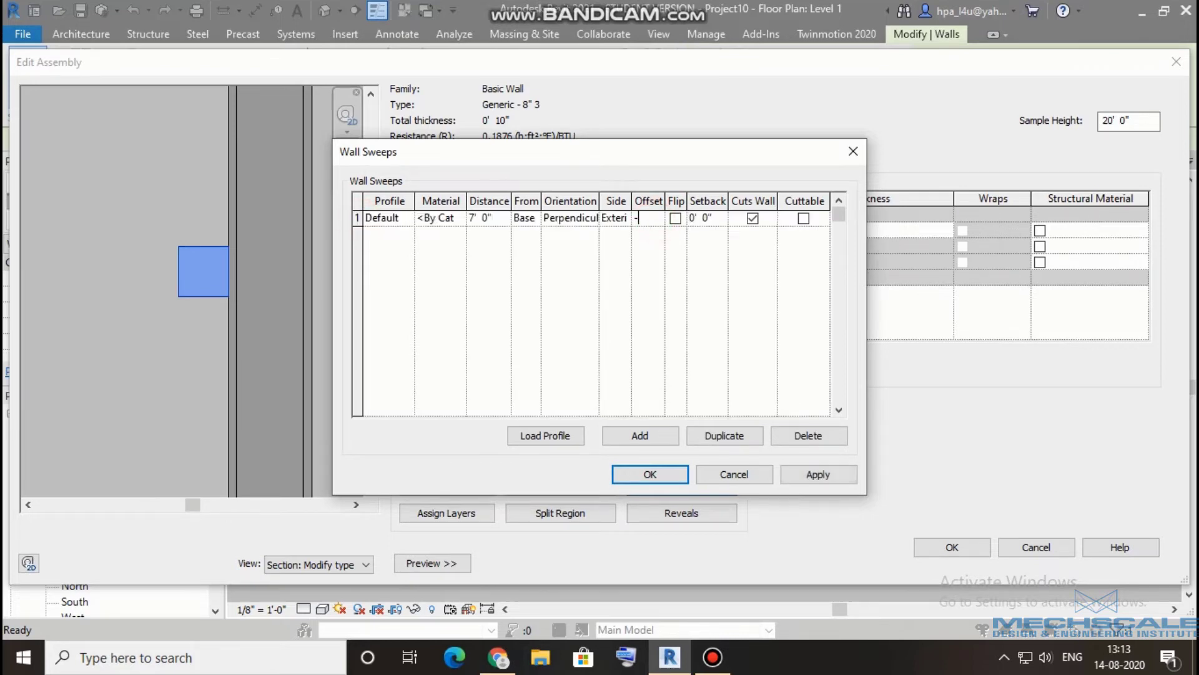
pyautogui.write('1')
pyautogui.press('Tab')
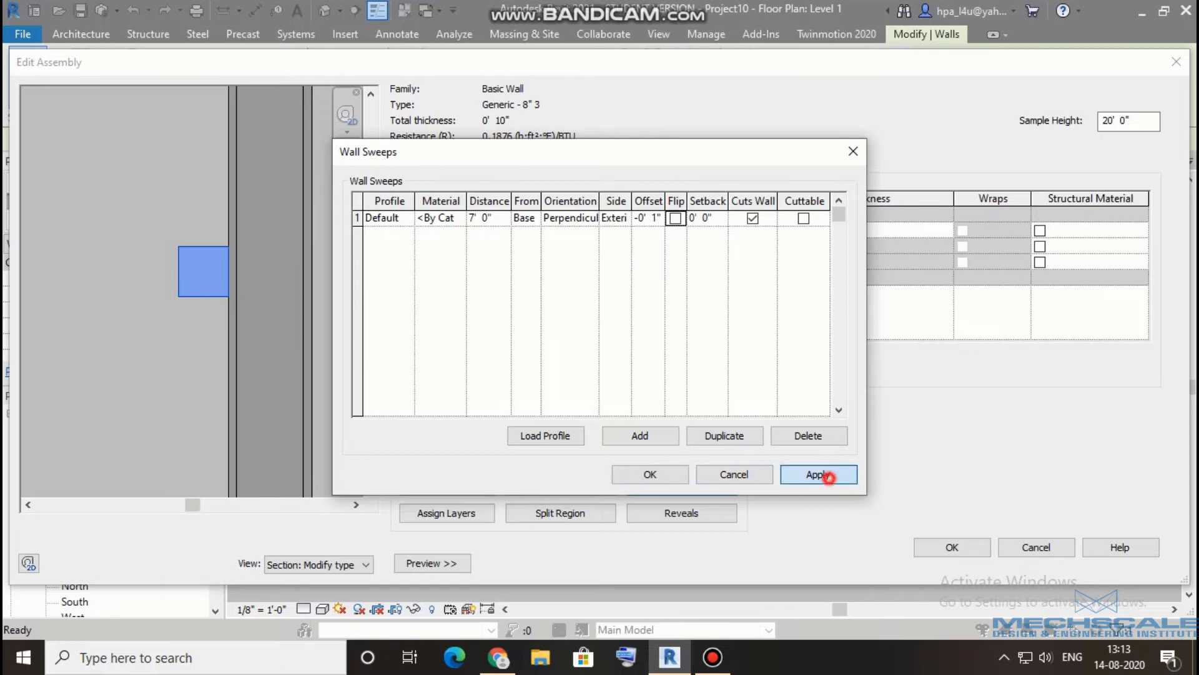
pyautogui.click(818, 475)
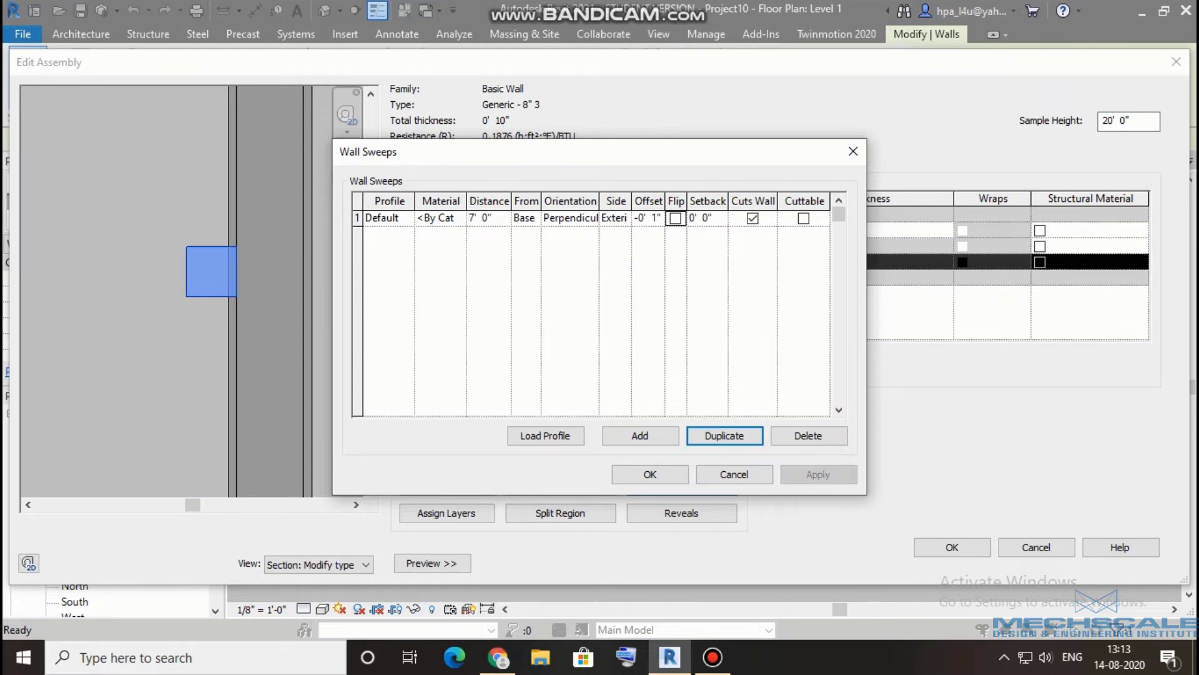
pyautogui.click(649, 217)
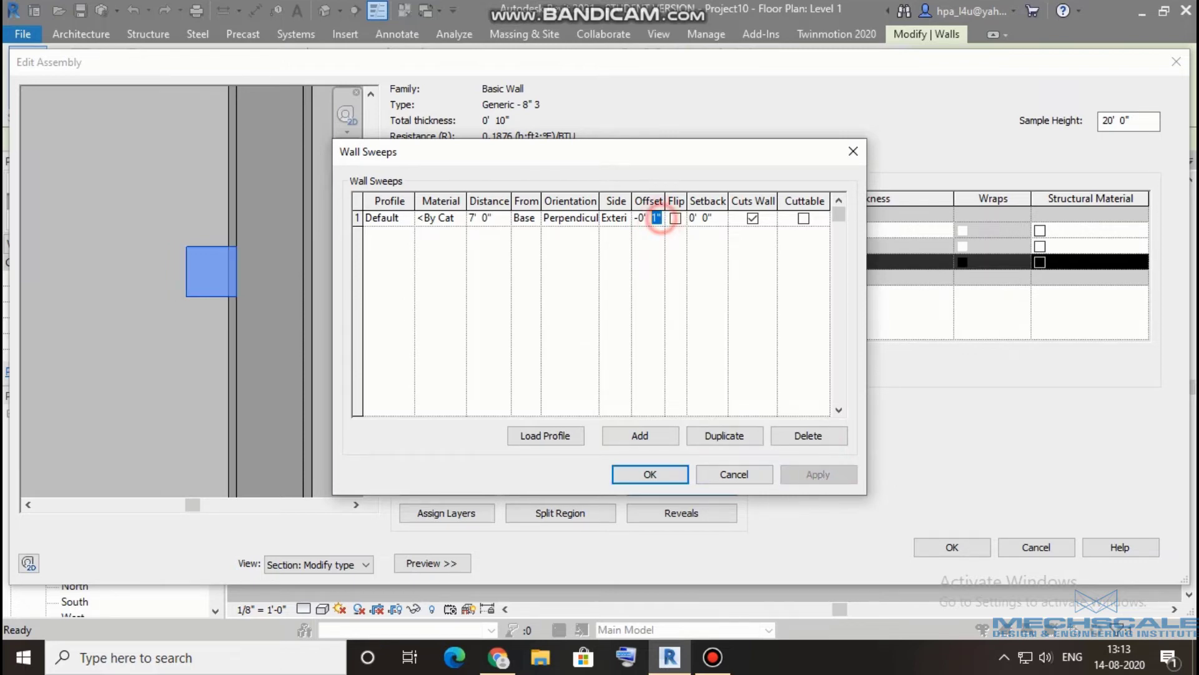
pyautogui.write('-')
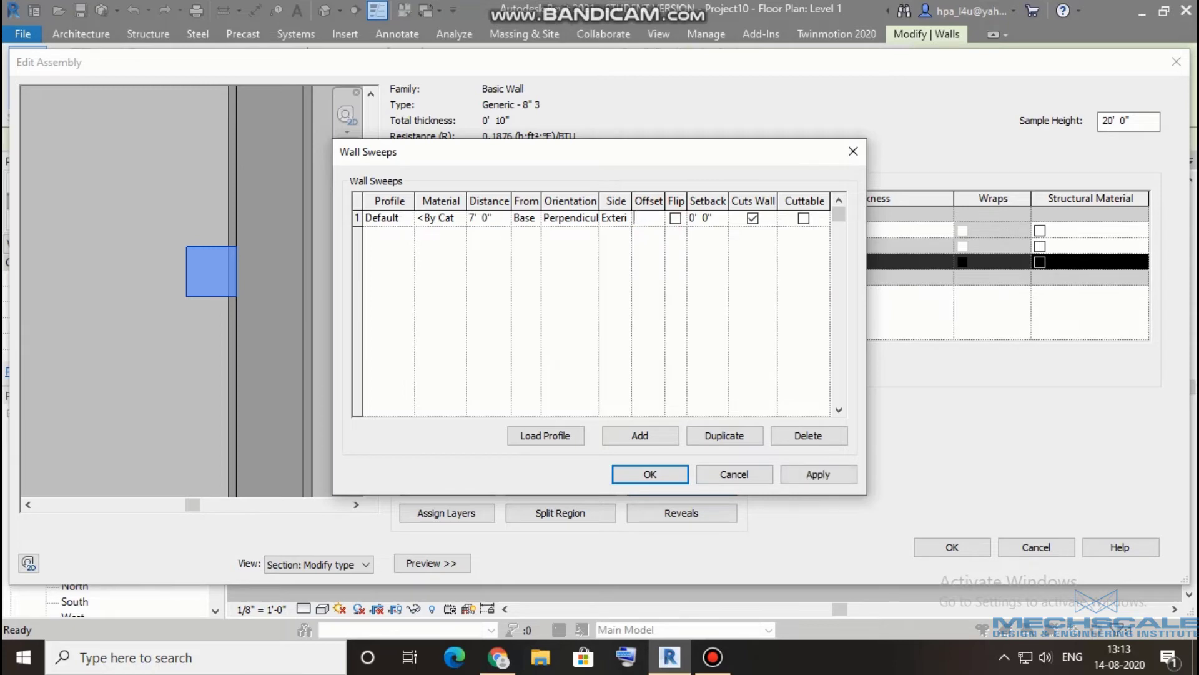
pyautogui.write('2')
pyautogui.click(798, 473)
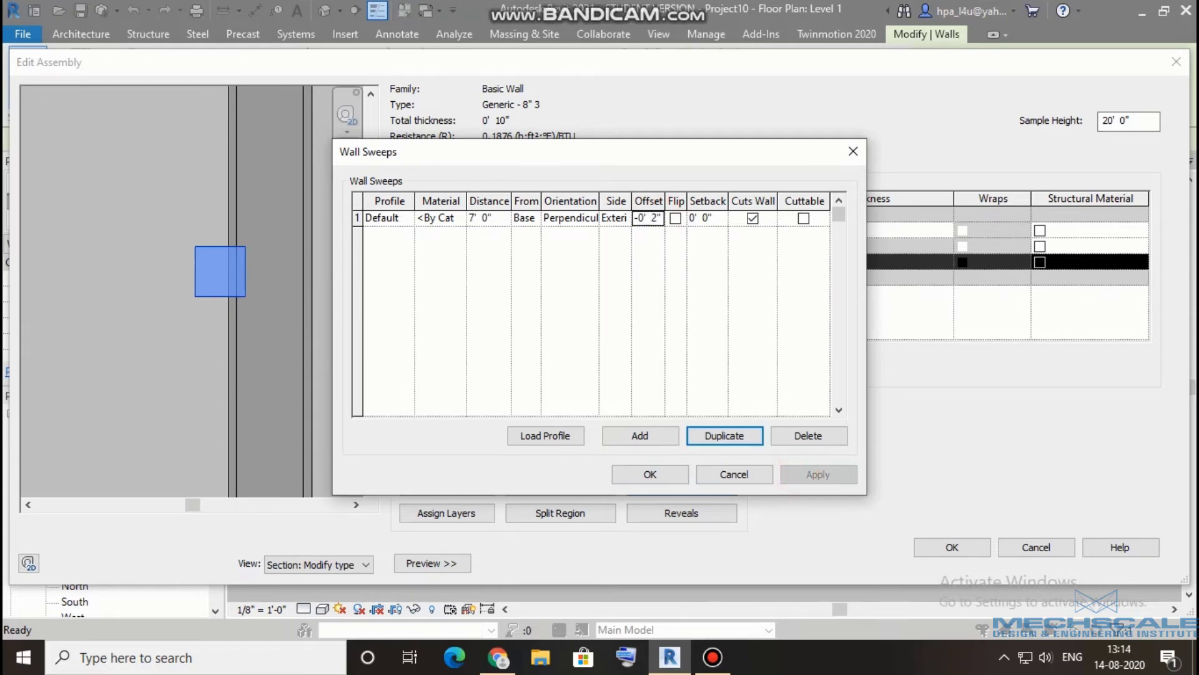
pyautogui.click(672, 467)
pyautogui.click(968, 547)
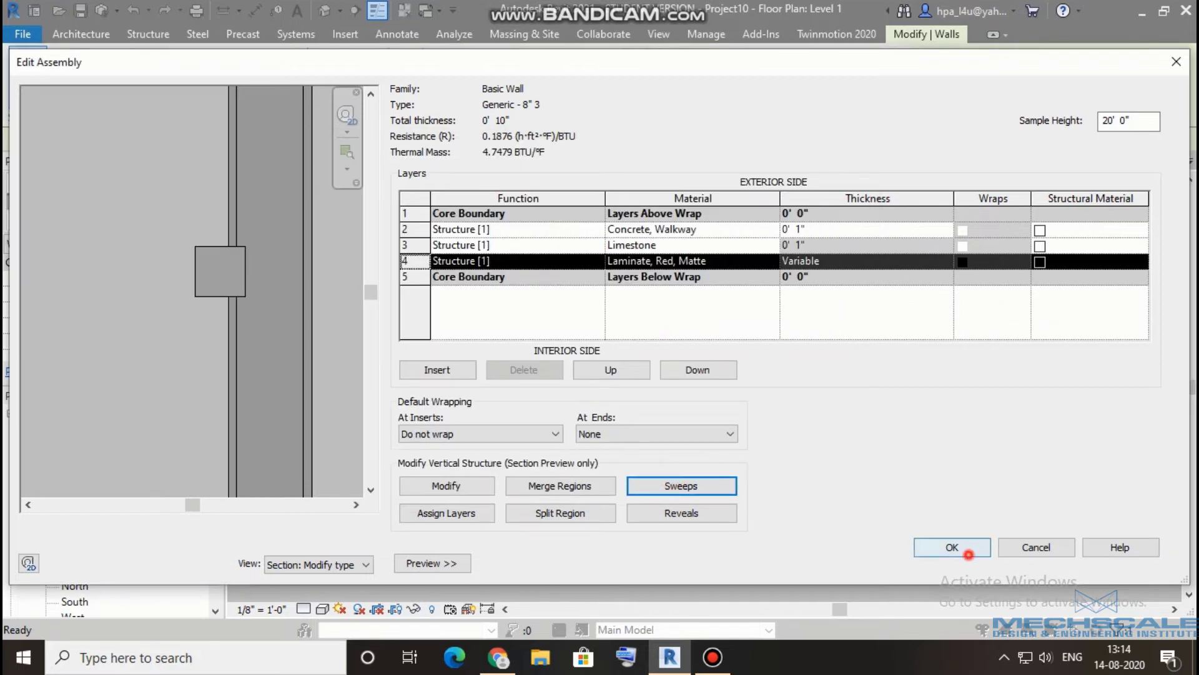
# - Show the default 3D view from the left, zoom in, and select the wall
pyautogui.click(971, 563)
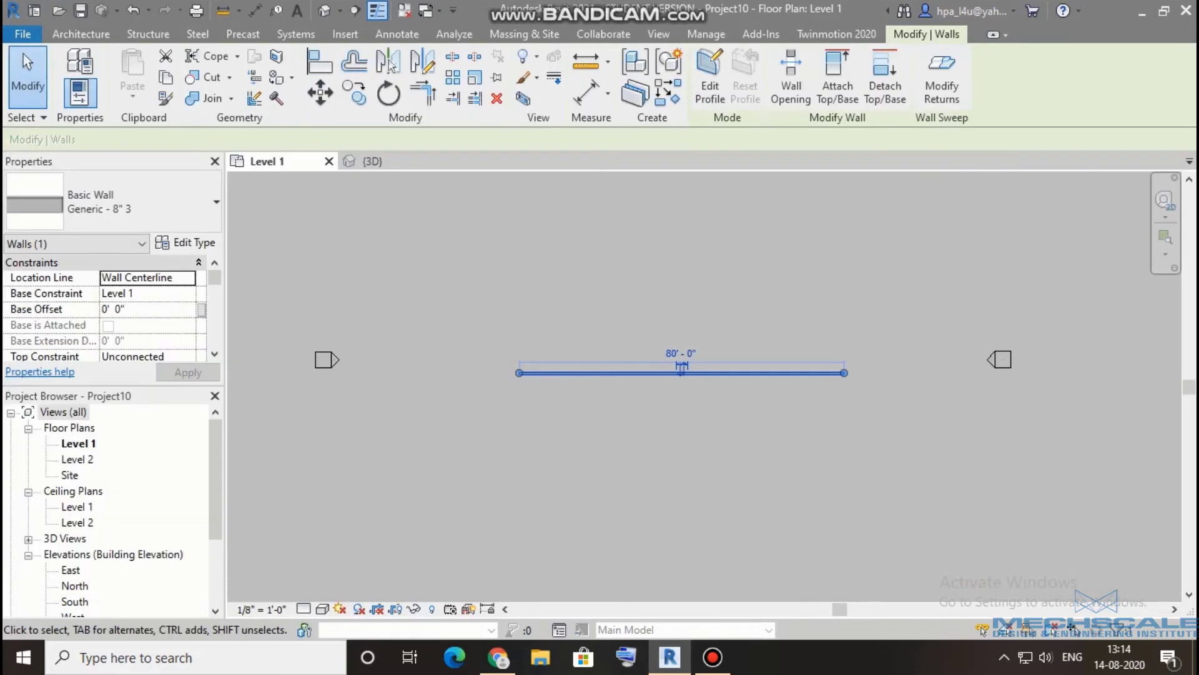
pyautogui.click(856, 508)
pyautogui.click(324, 11)
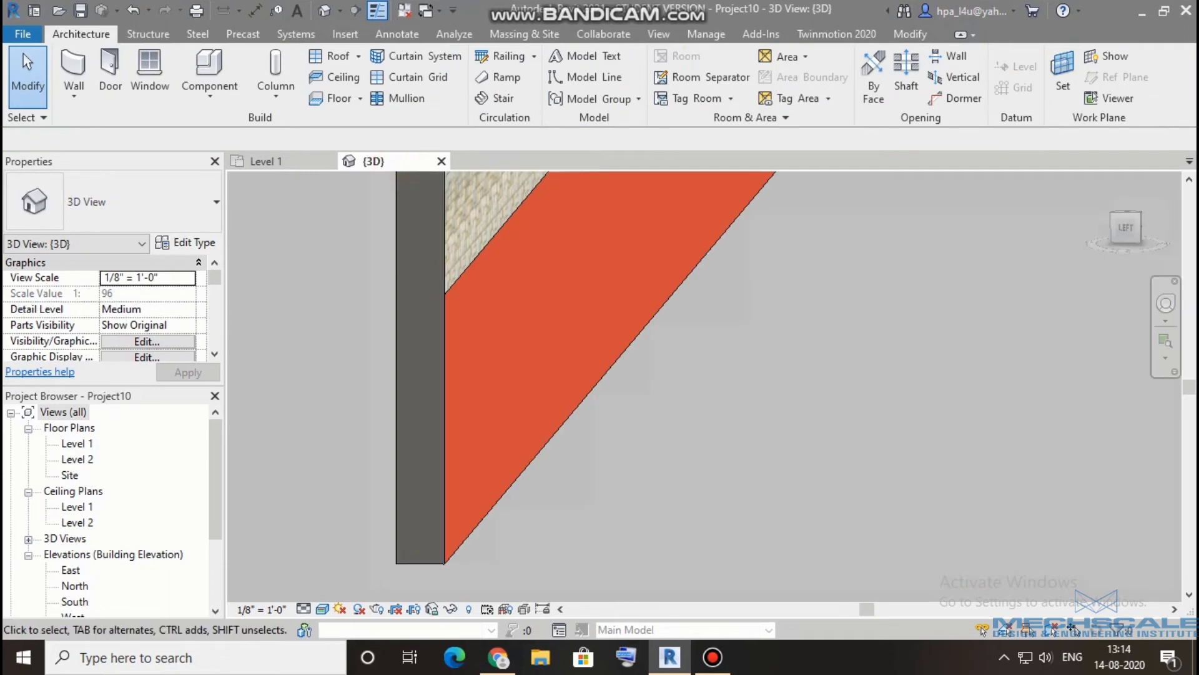
pyautogui.click(1129, 227)
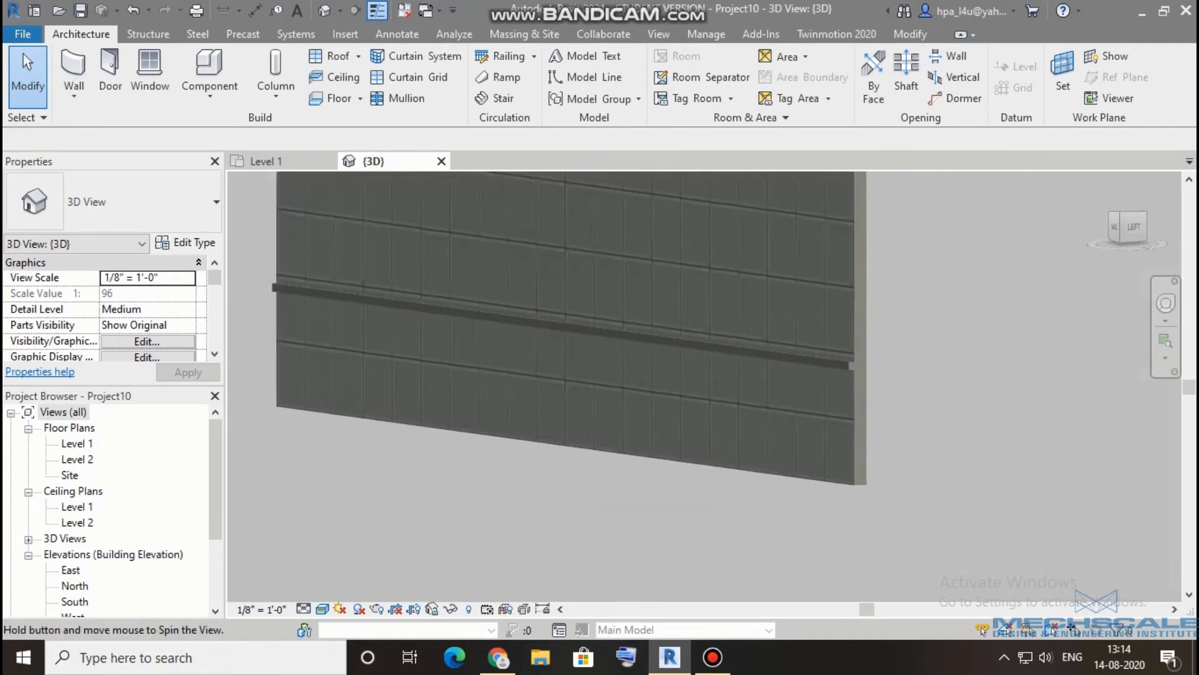
pyautogui.scroll(3, 437, 375)
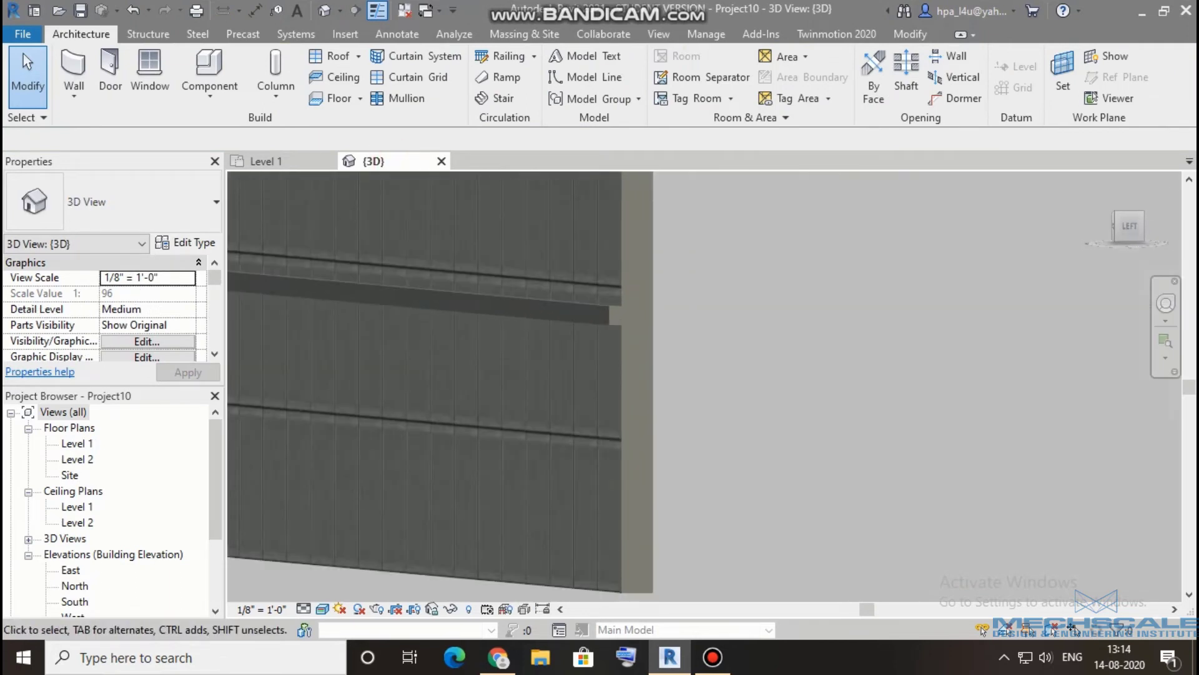
pyautogui.scroll(2, 528, 312)
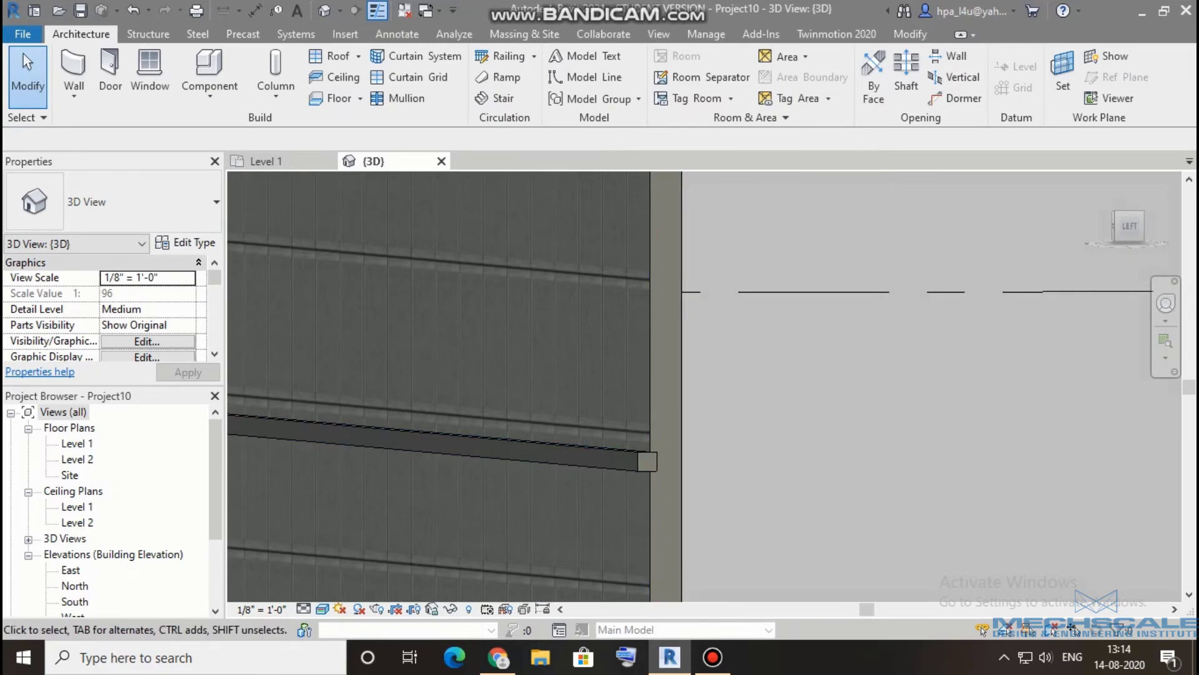
pyautogui.click(673, 357)
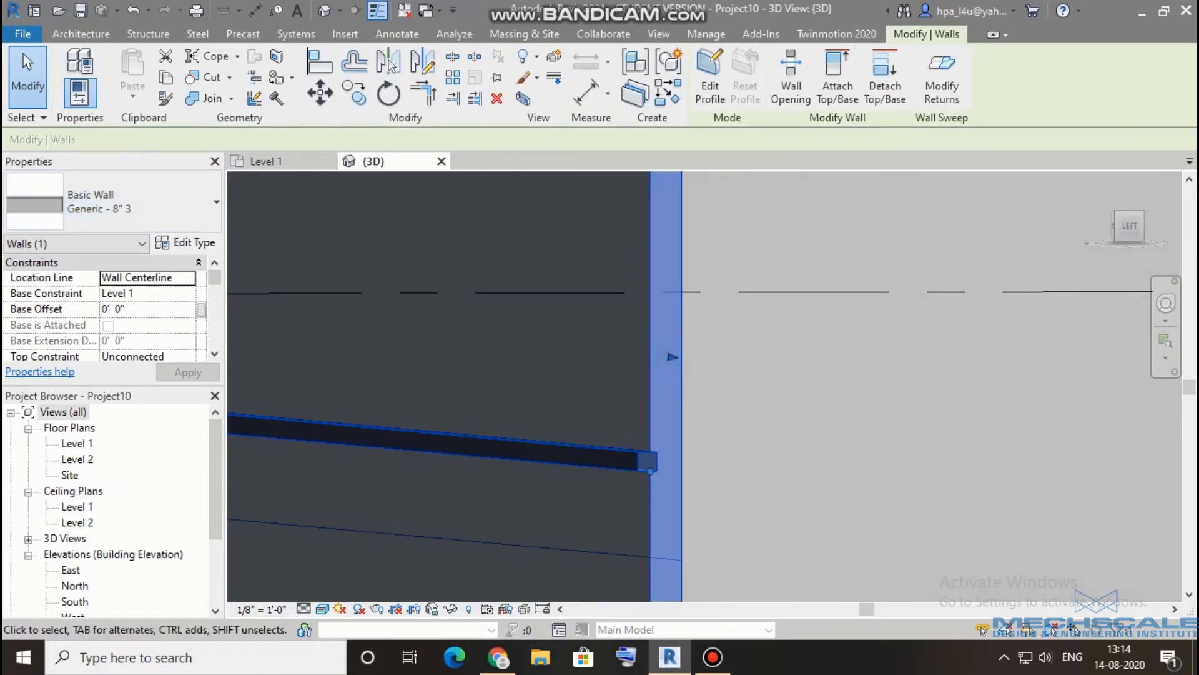
# - Add a wall reveal 8' 0" above the wall base
pyautogui.click(166, 245)
pyautogui.click(956, 230)
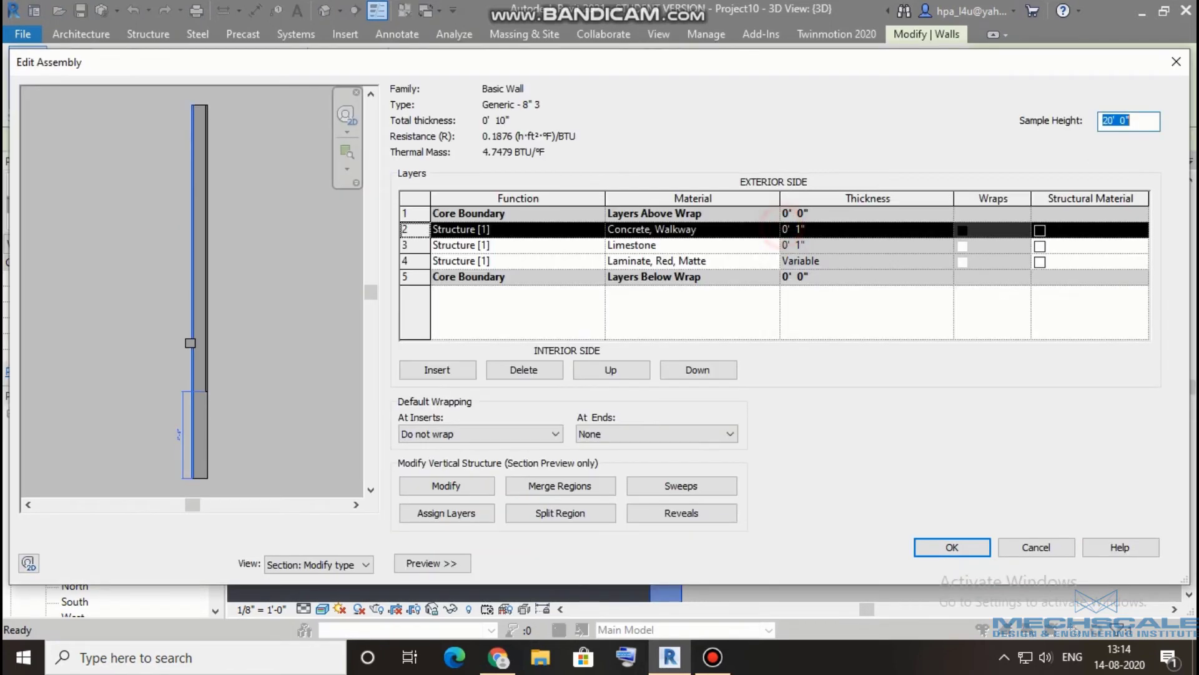
pyautogui.scroll(2, 188, 362)
pyautogui.scroll(2, 178, 388)
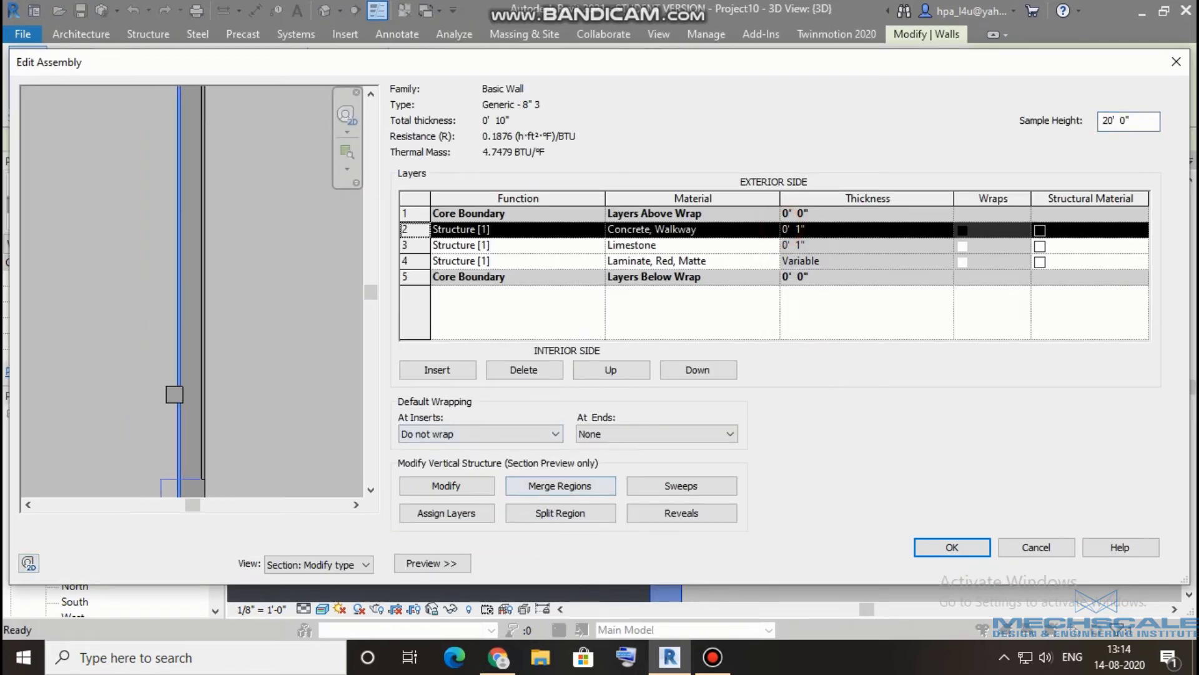
pyautogui.click(680, 513)
pyautogui.click(638, 438)
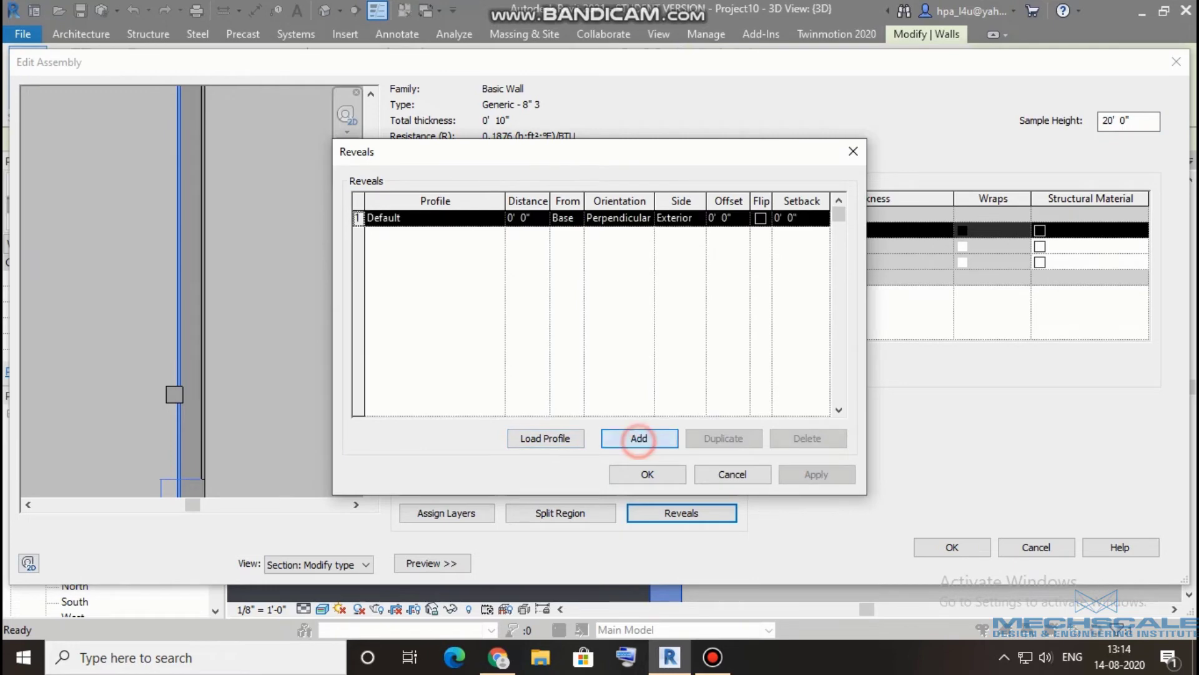
pyautogui.click(528, 217)
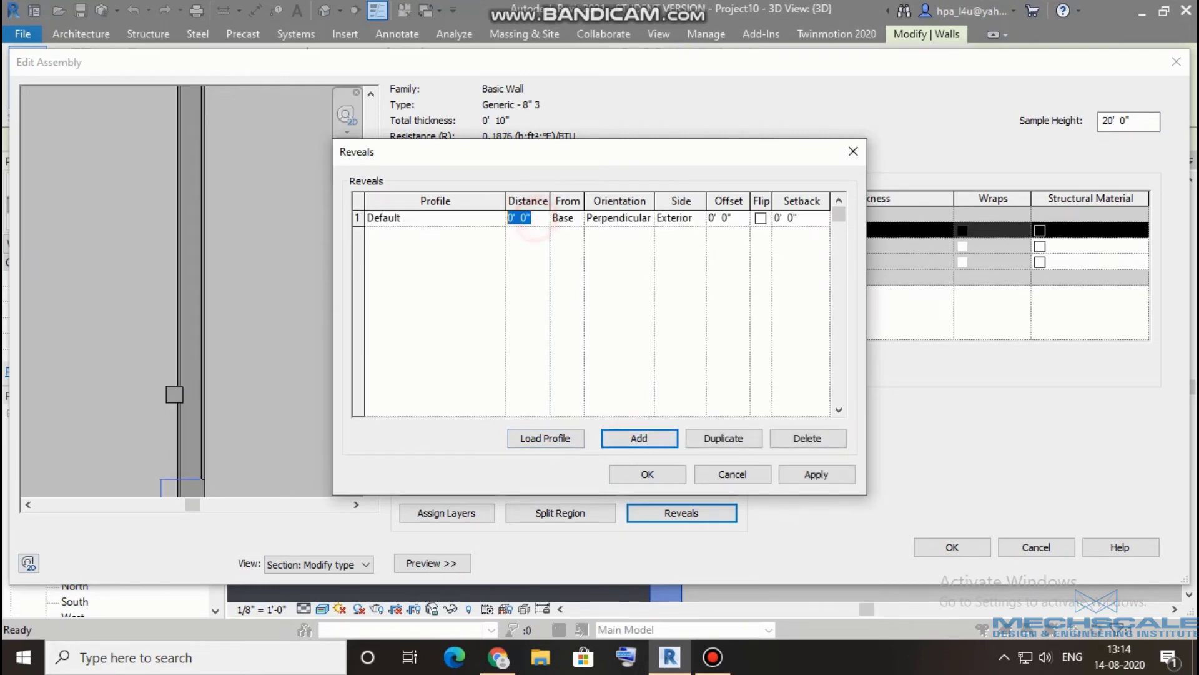
pyautogui.write("7'")
pyautogui.press('BackSpace')
pyautogui.press('BackSpace')
pyautogui.write("8'")
pyautogui.click(728, 239)
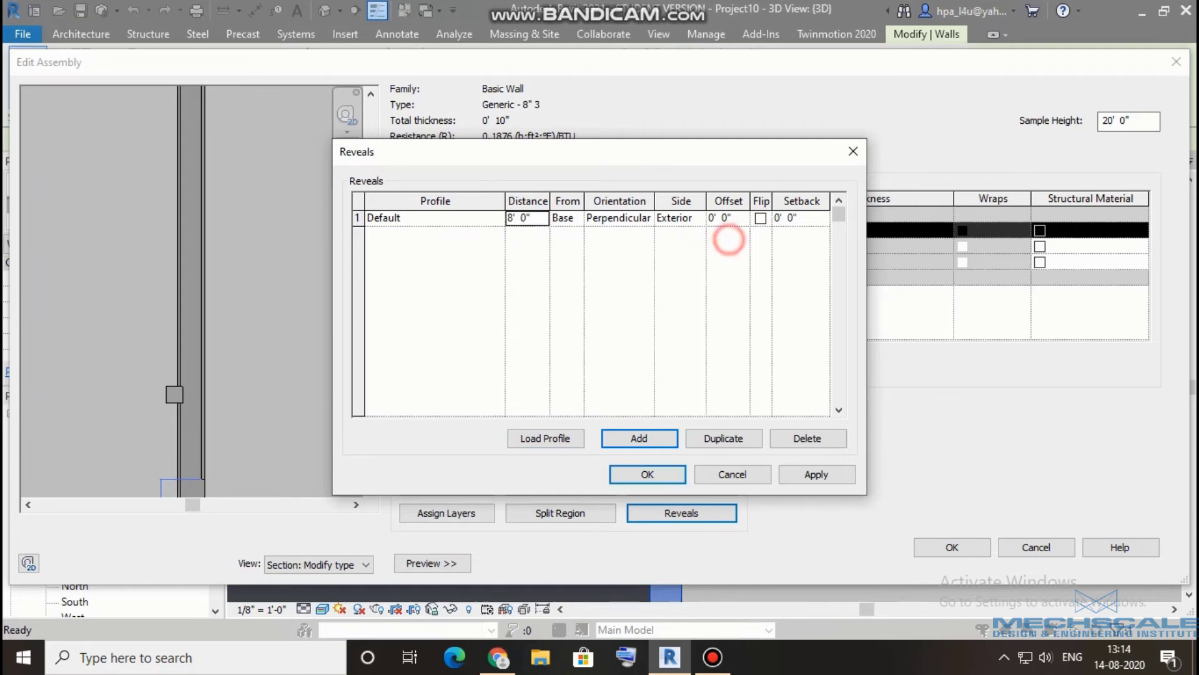
pyautogui.click(817, 475)
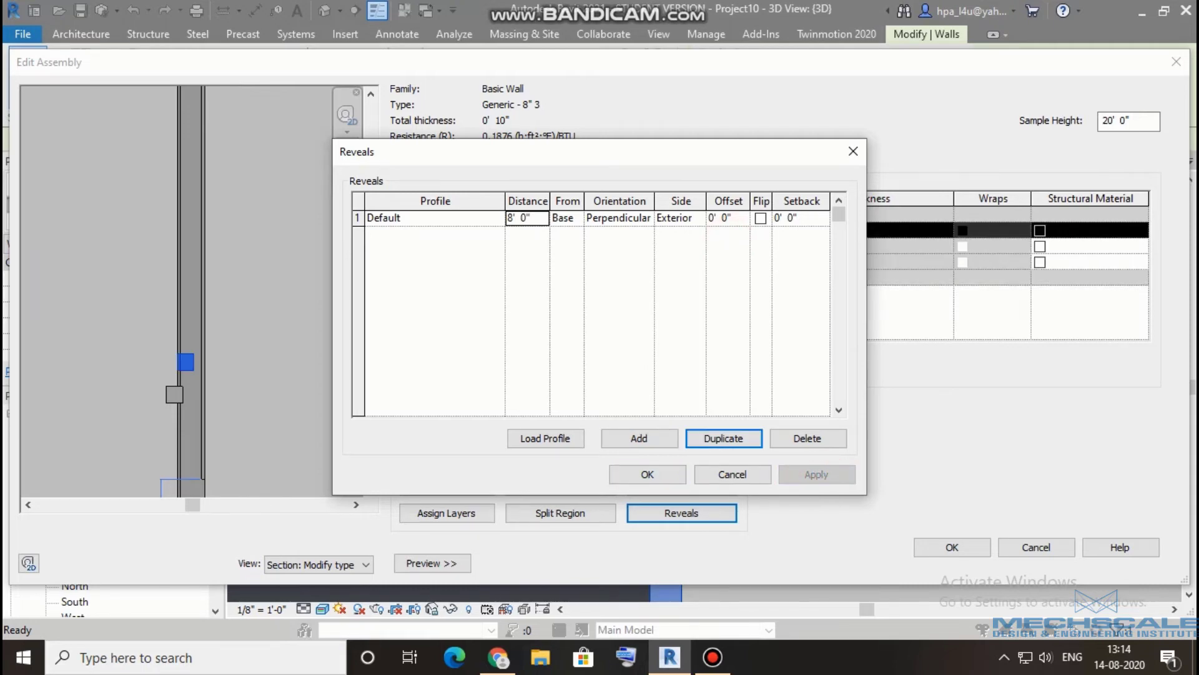
# - Set the reveal offset to -1" and return to the wall's Type Properties
pyautogui.click(731, 218)
pyautogui.write('-')
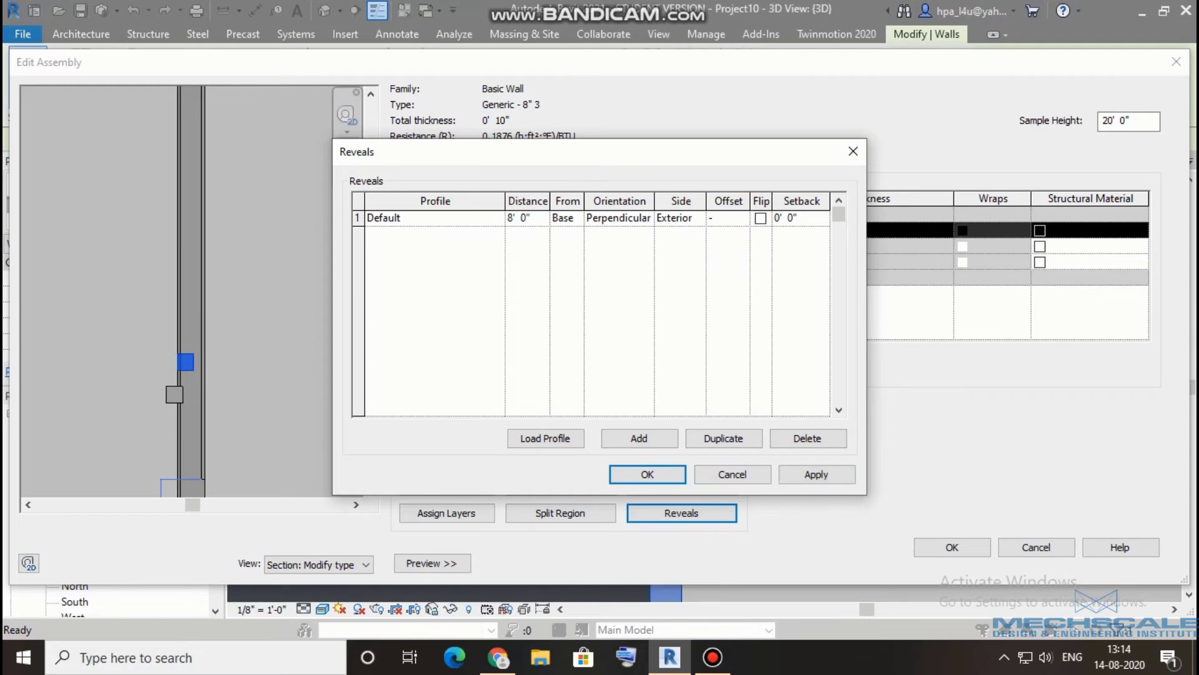
pyautogui.write('1"')
pyautogui.click(812, 474)
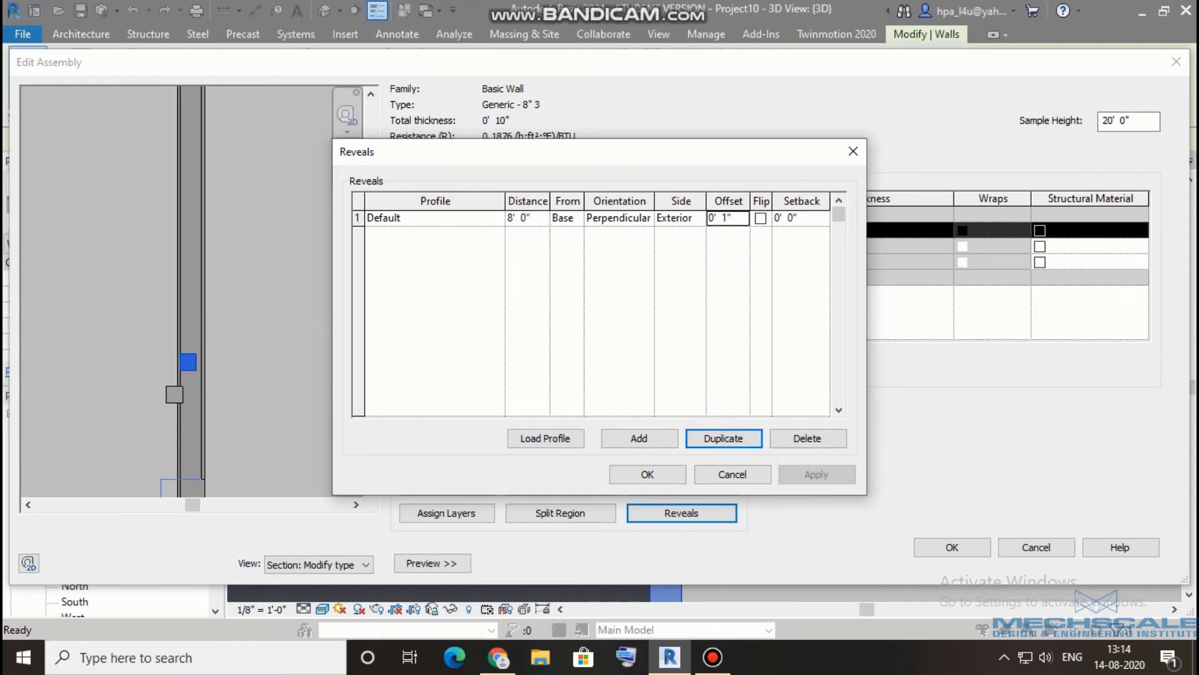
pyautogui.click(724, 217)
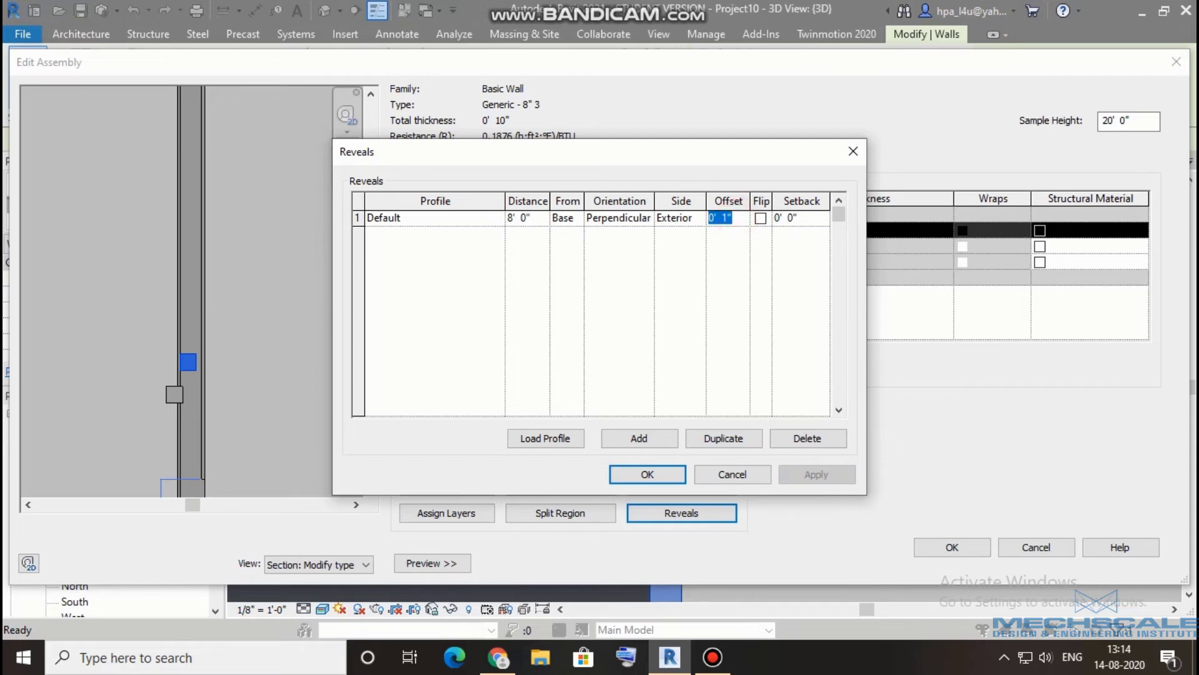
pyautogui.write('-1"')
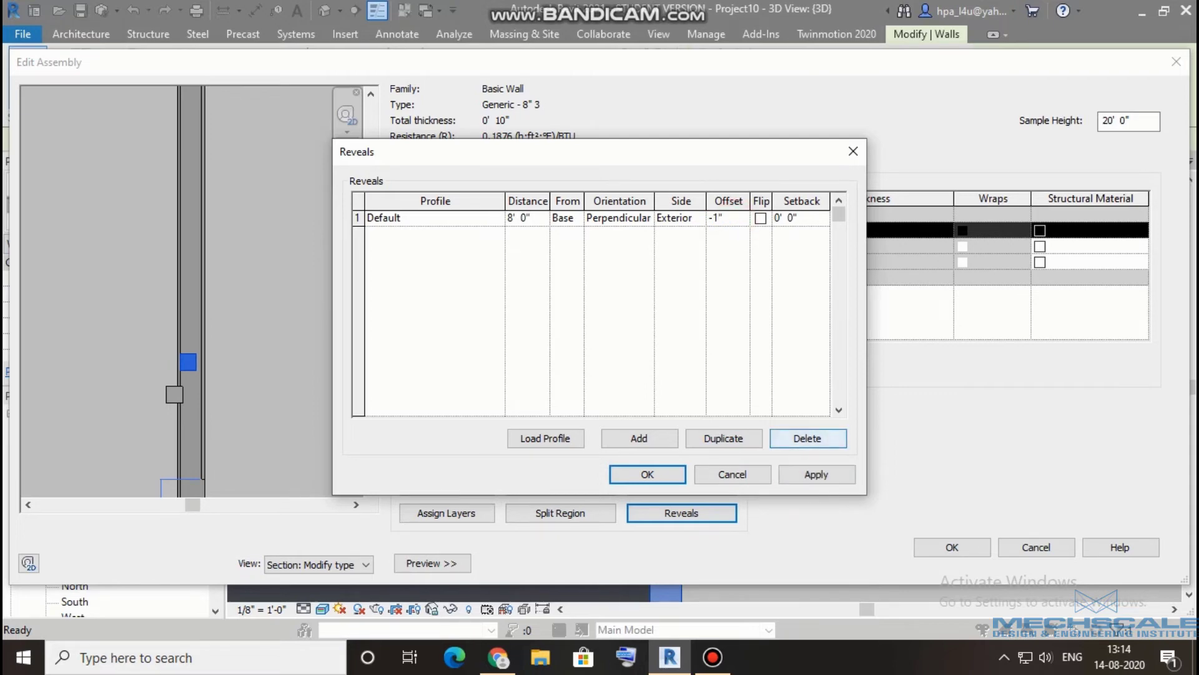
pyautogui.click(802, 474)
pyautogui.click(628, 474)
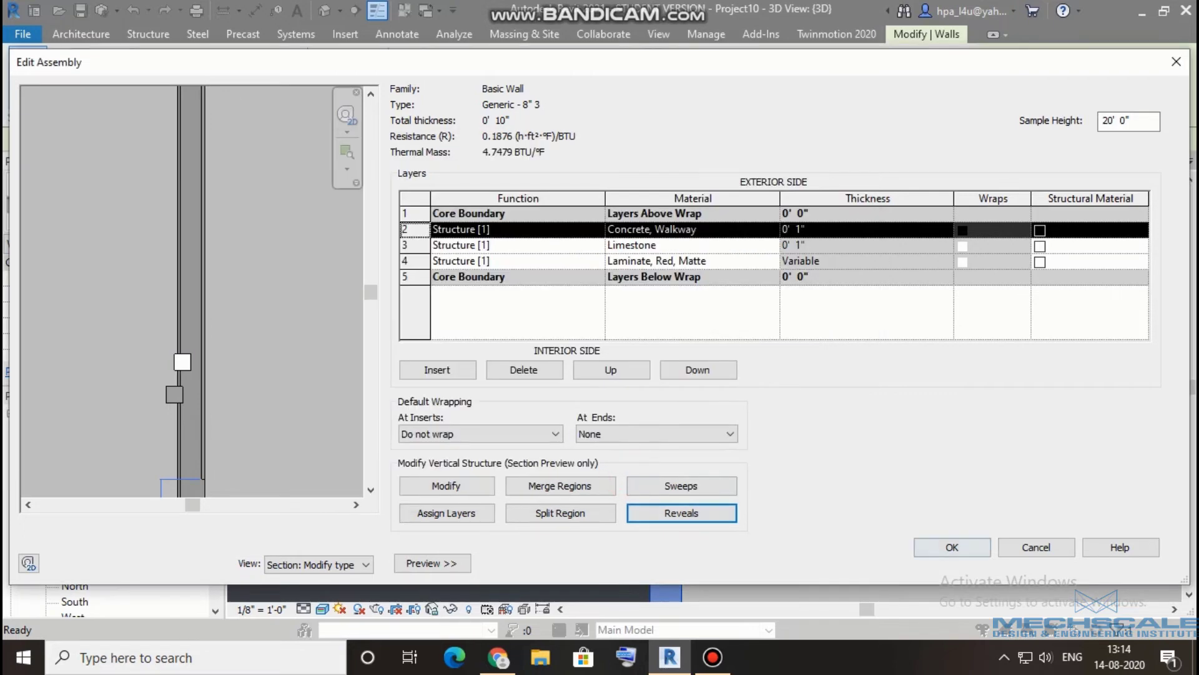
pyautogui.click(949, 547)
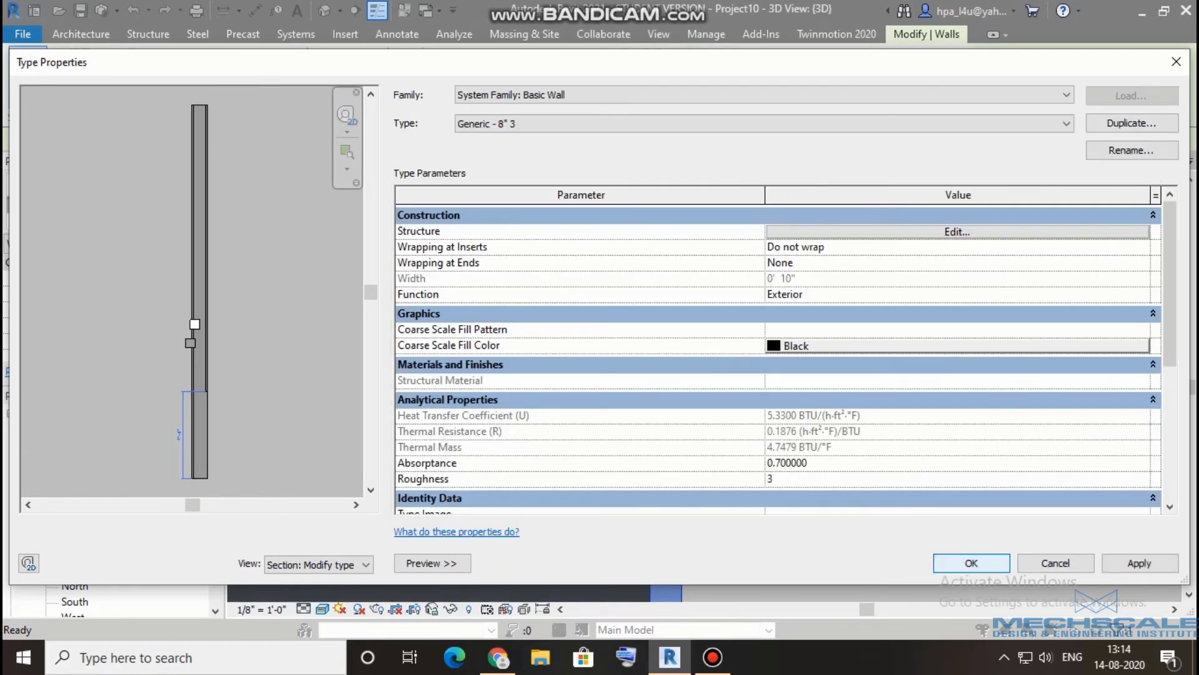
# - Commit the type changes, inspect the sweep and reveal in 3D, and reopen Type Properties
pyautogui.click(972, 559)
pyautogui.click(24, 54)
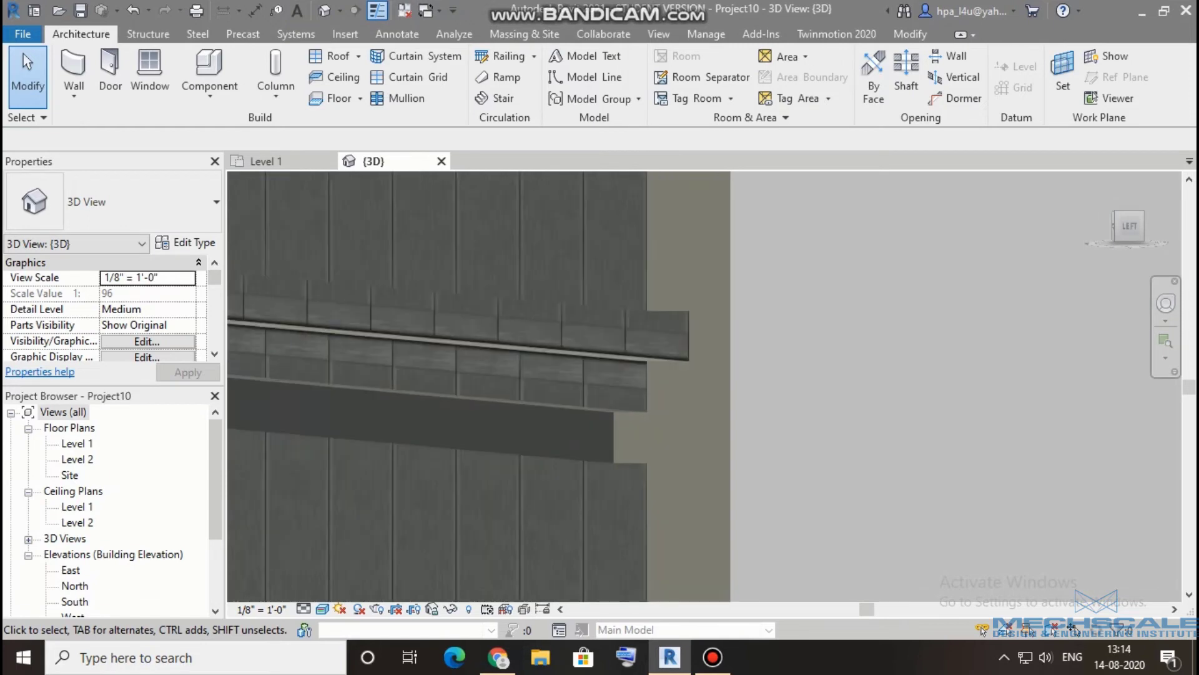
pyautogui.moveTo(562, 375)
pyautogui.mouseDown(button='middle')
pyautogui.moveTo(250, 375)
pyautogui.moveTo(653, 375)
pyautogui.mouseUp(button='middle')
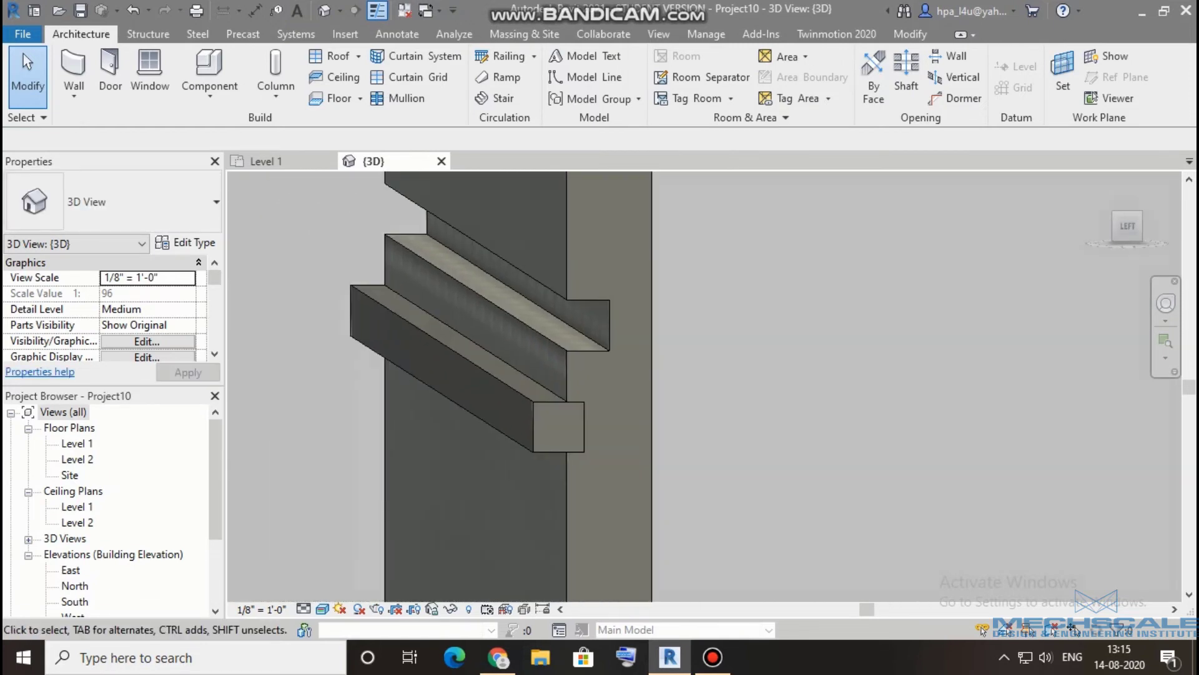
pyautogui.click(648, 289)
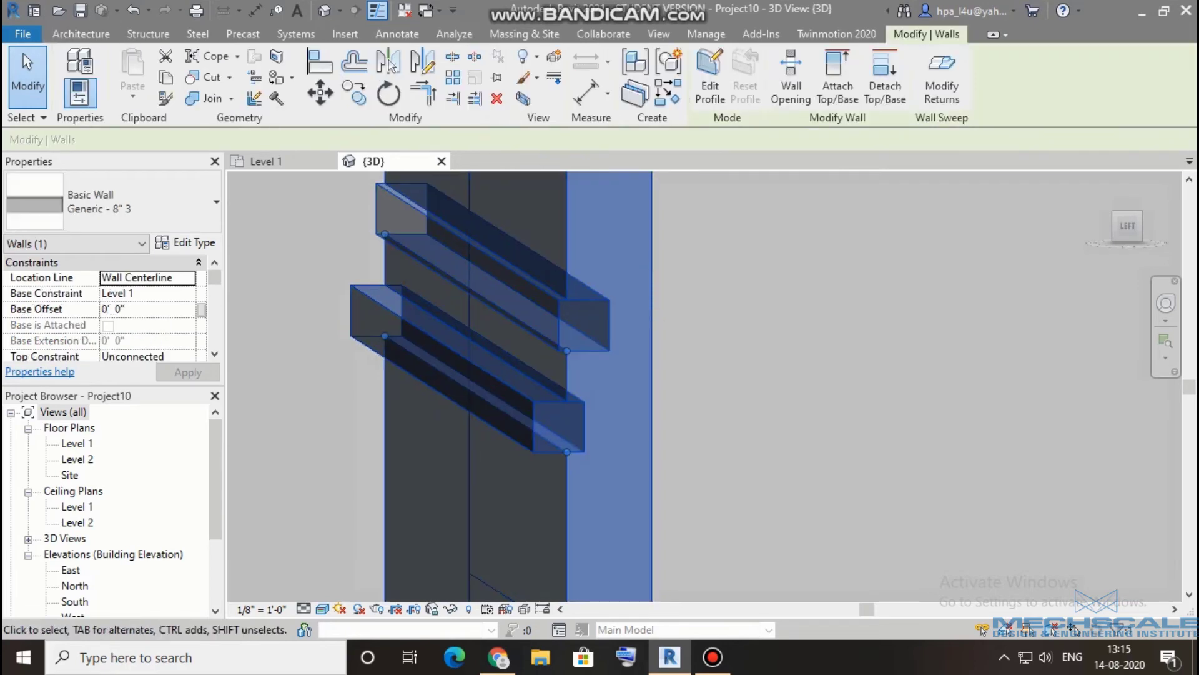
pyautogui.click(182, 234)
pyautogui.click(792, 232)
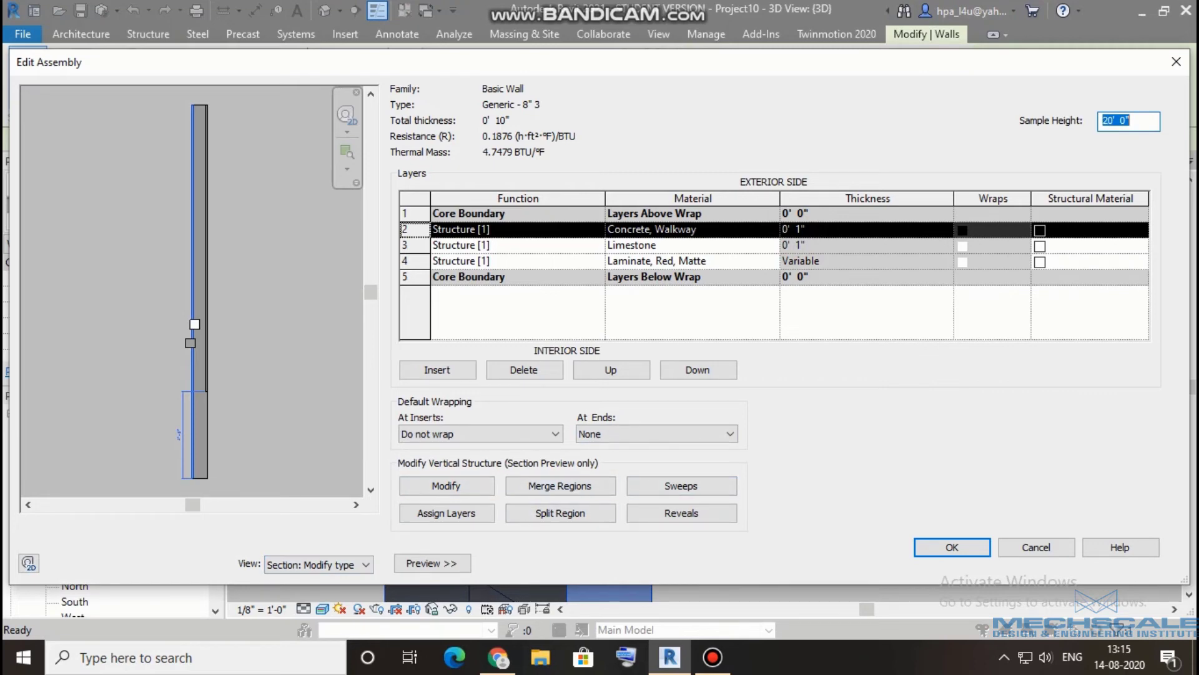
pyautogui.click(1034, 547)
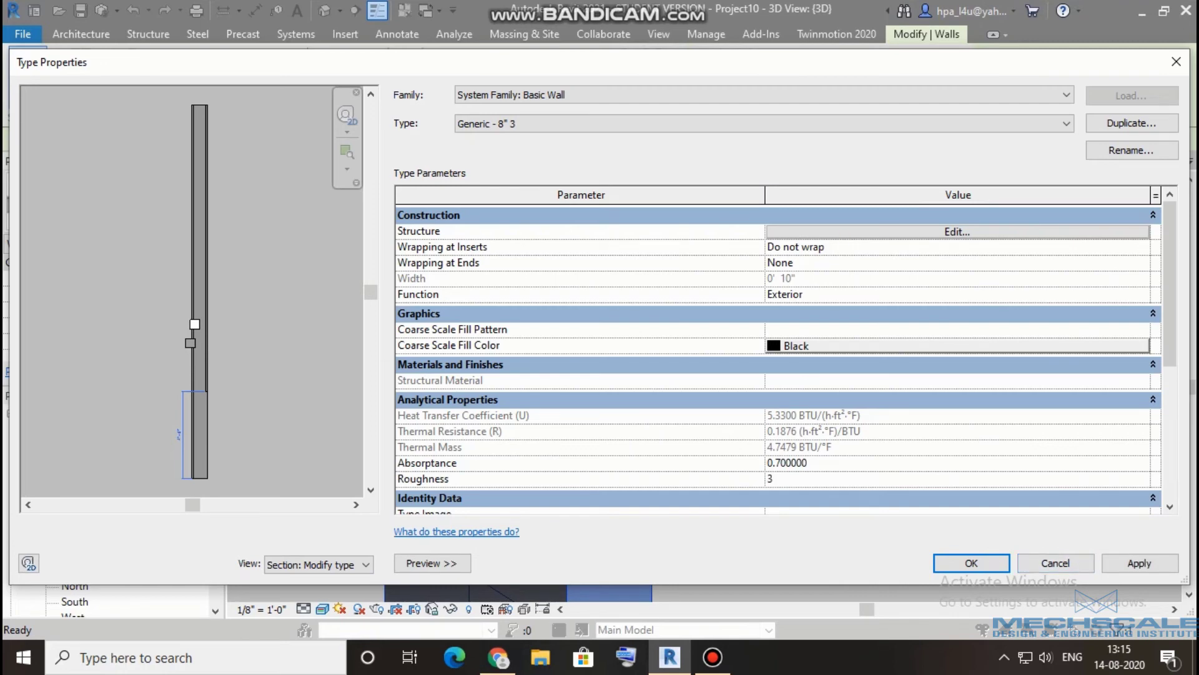
# - Close the wall dialogs and switch to the Level 1 floor plan
pyautogui.click(957, 231)
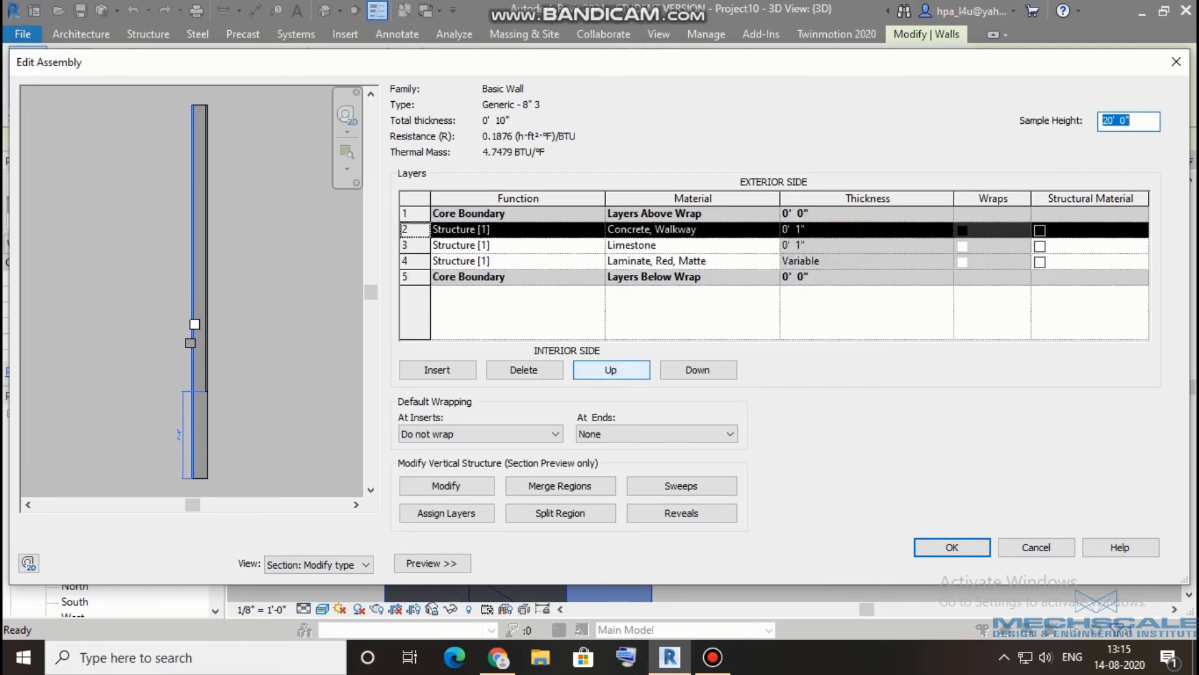
pyautogui.click(1036, 548)
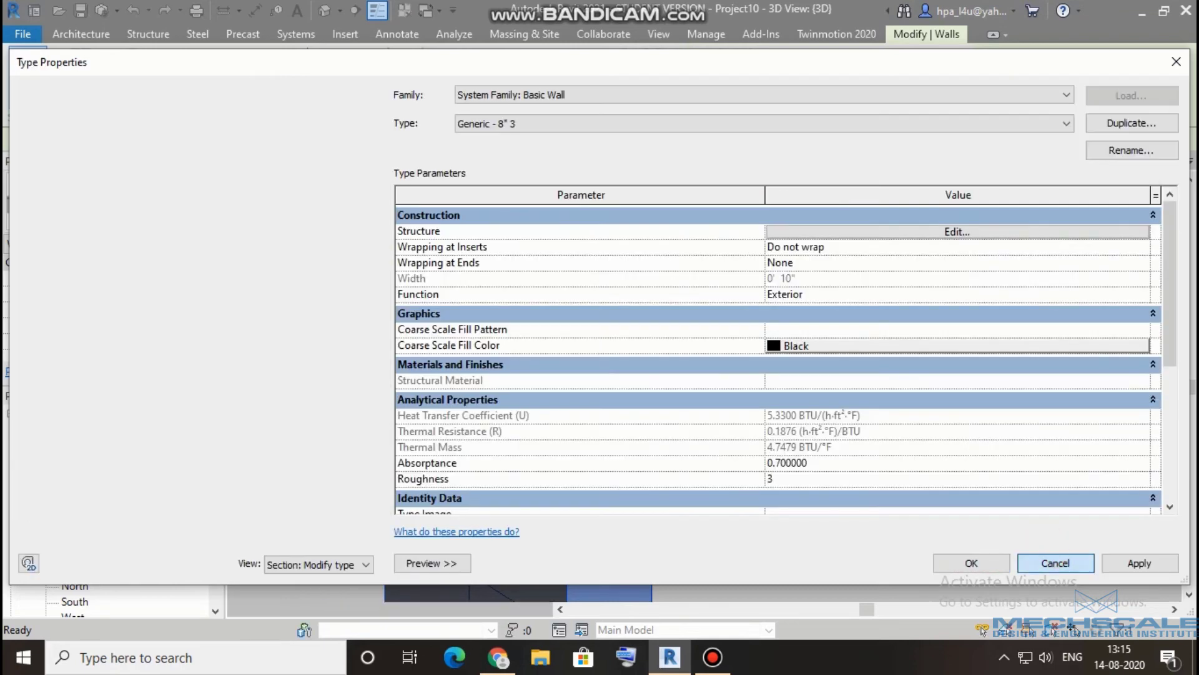
pyautogui.click(1056, 562)
pyautogui.click(916, 406)
pyautogui.scroll(-4, 915, 407)
pyautogui.scroll(-2, 916, 406)
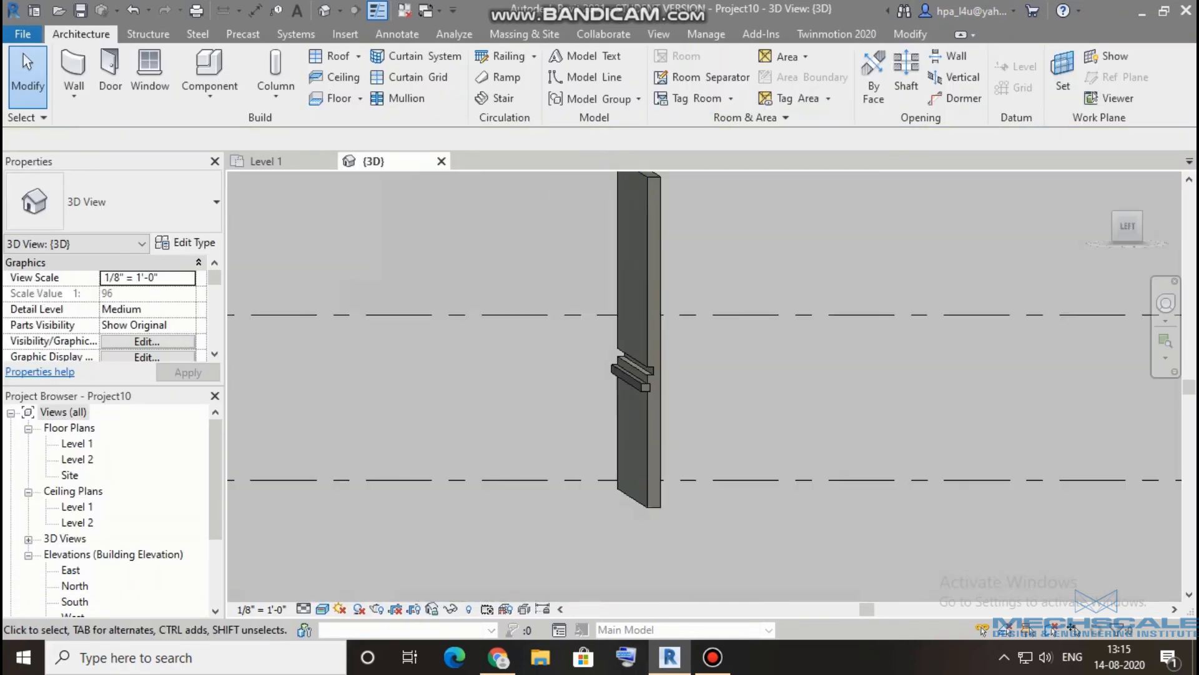
pyautogui.click(265, 161)
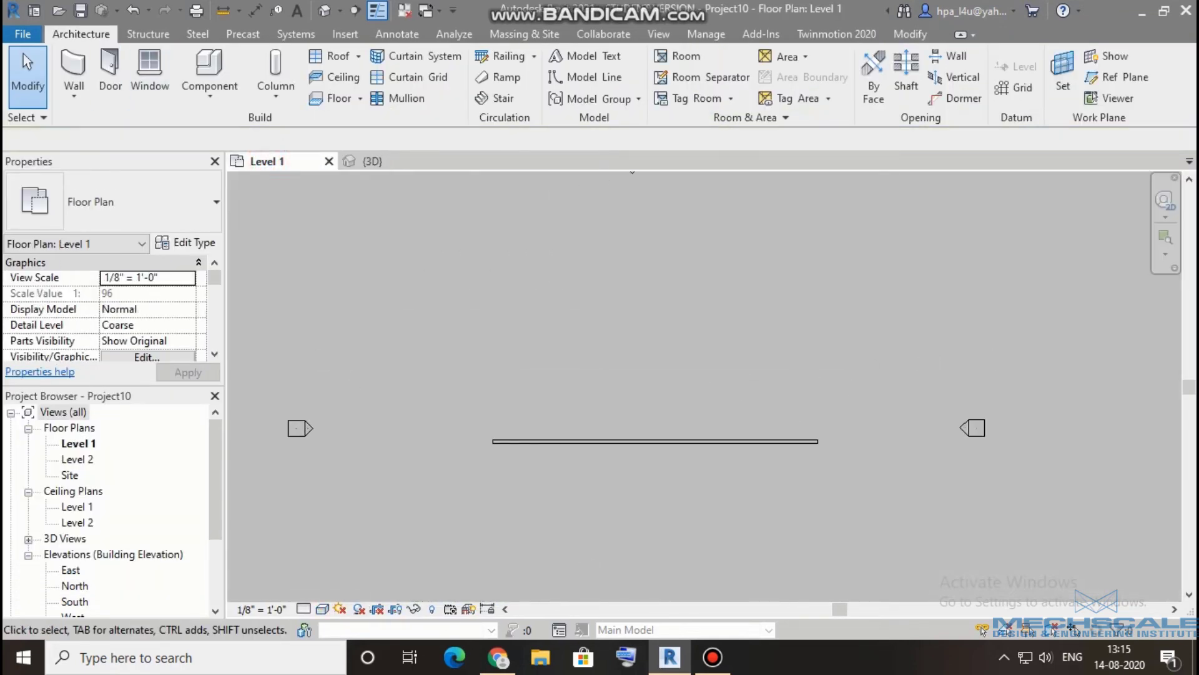
# - Duplicate the wall type as 'Generic - 8" 4' and draw a 49'-10" wall with it
pyautogui.click(74, 65)
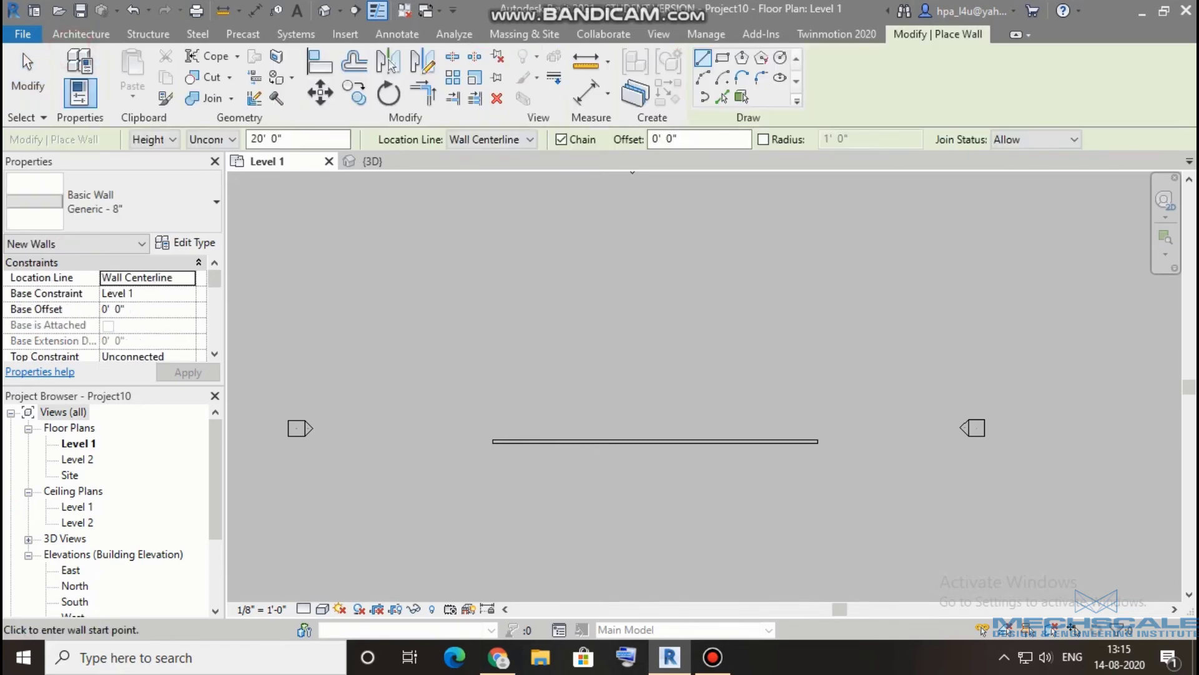
pyautogui.click(164, 243)
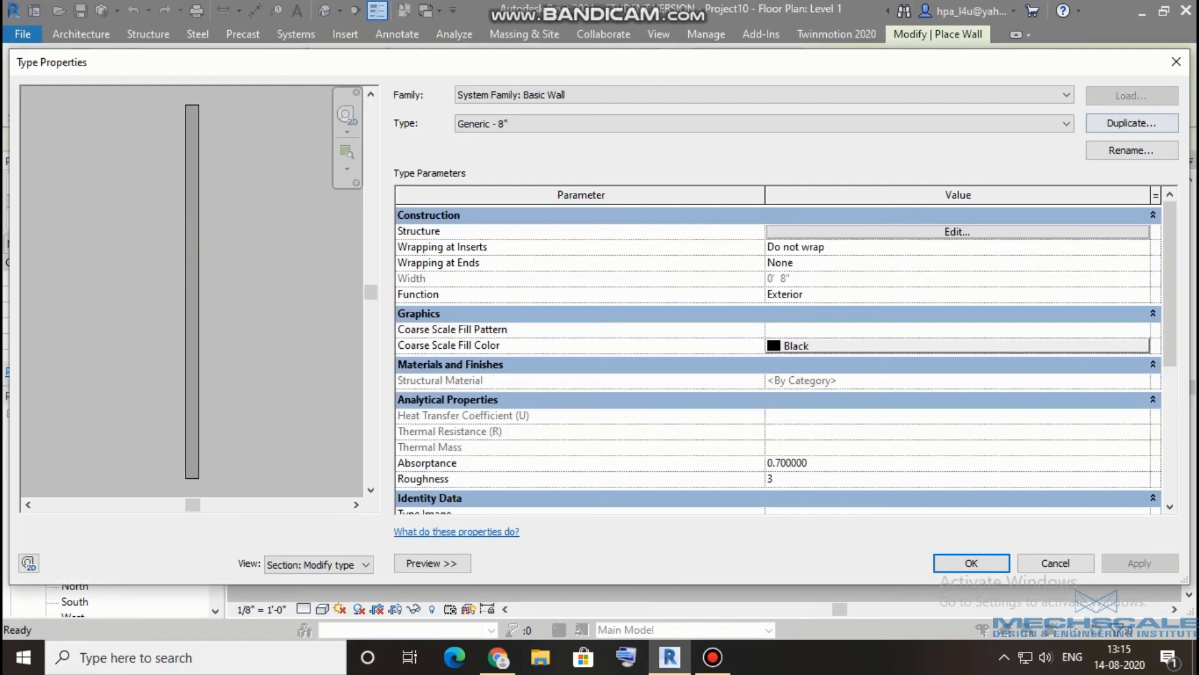
pyautogui.click(1094, 123)
pyautogui.press('End')
pyautogui.press('BackSpace')
pyautogui.write('4')
pyautogui.click(594, 356)
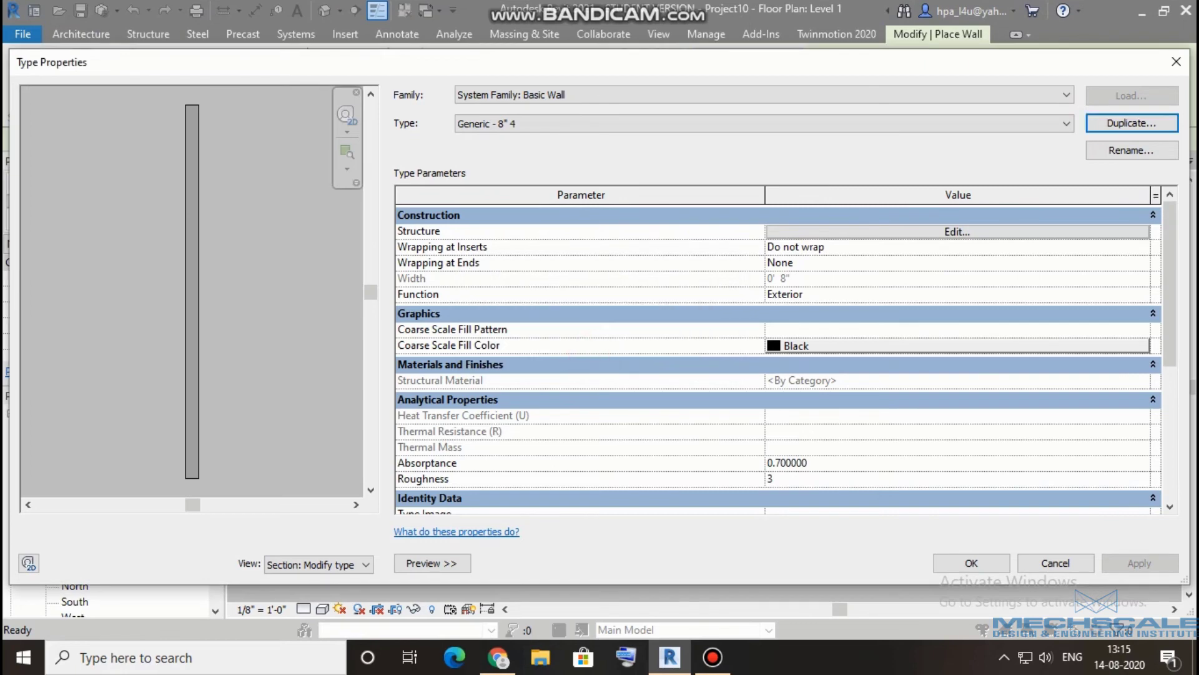
pyautogui.click(971, 563)
pyautogui.click(486, 412)
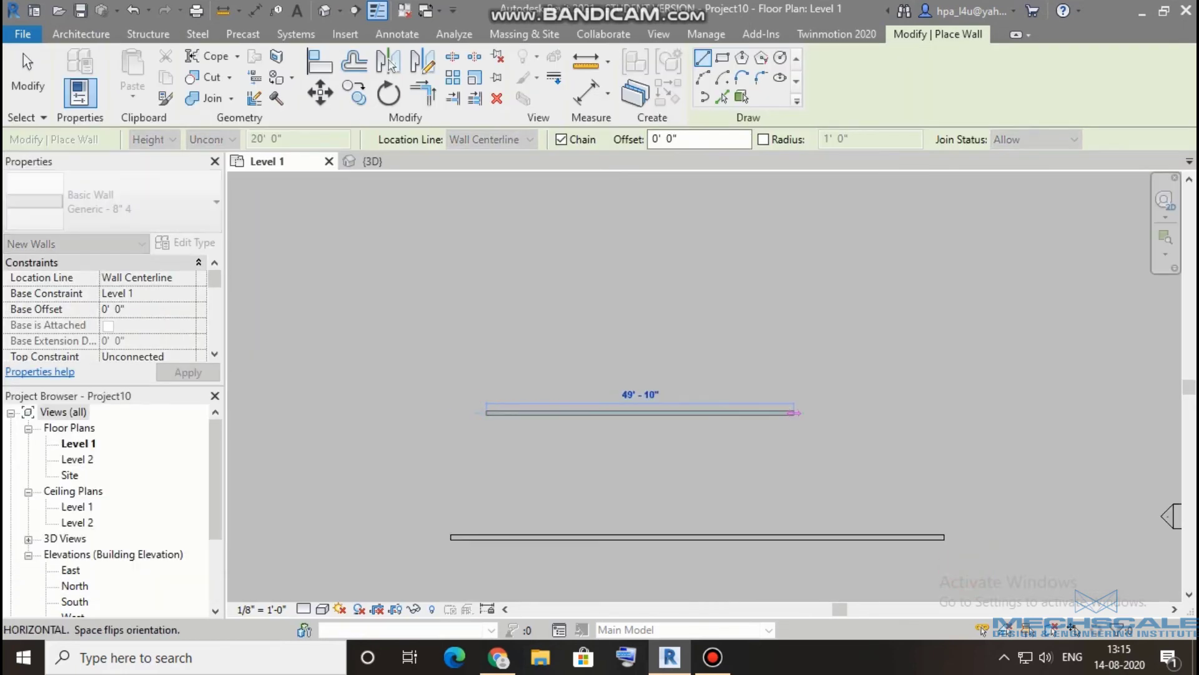
pyautogui.click(795, 413)
pyautogui.click(28, 81)
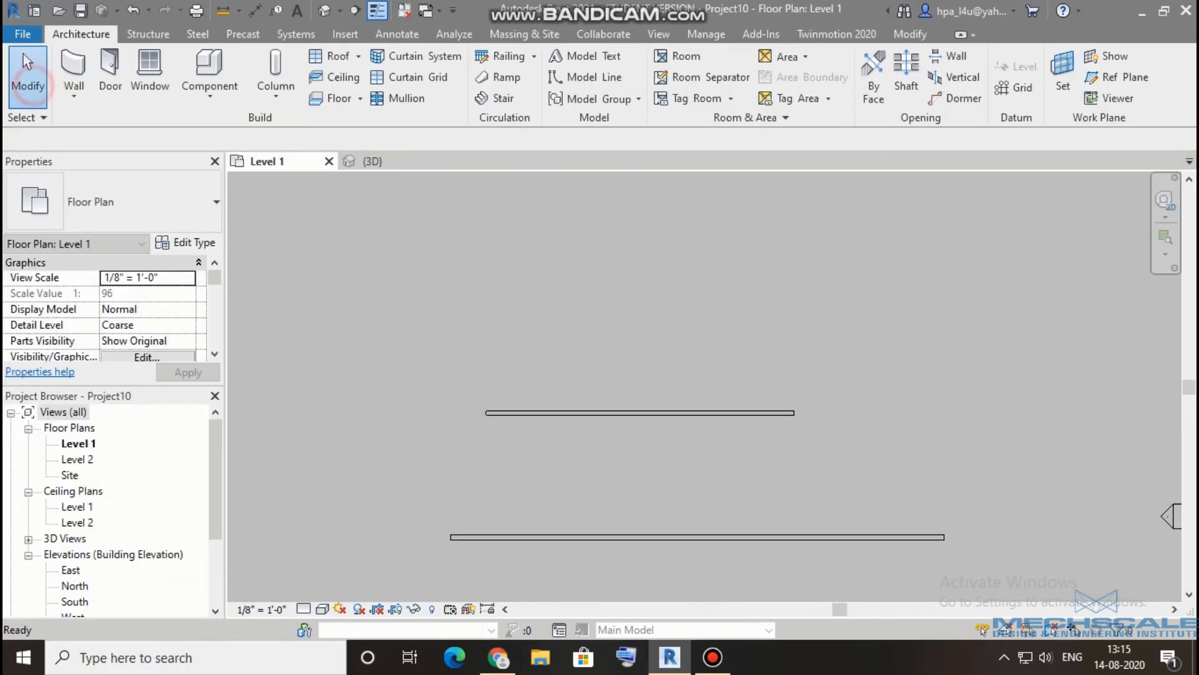
# - Insert two new 1" structure layers into the new wall's assembly
pyautogui.click(185, 242)
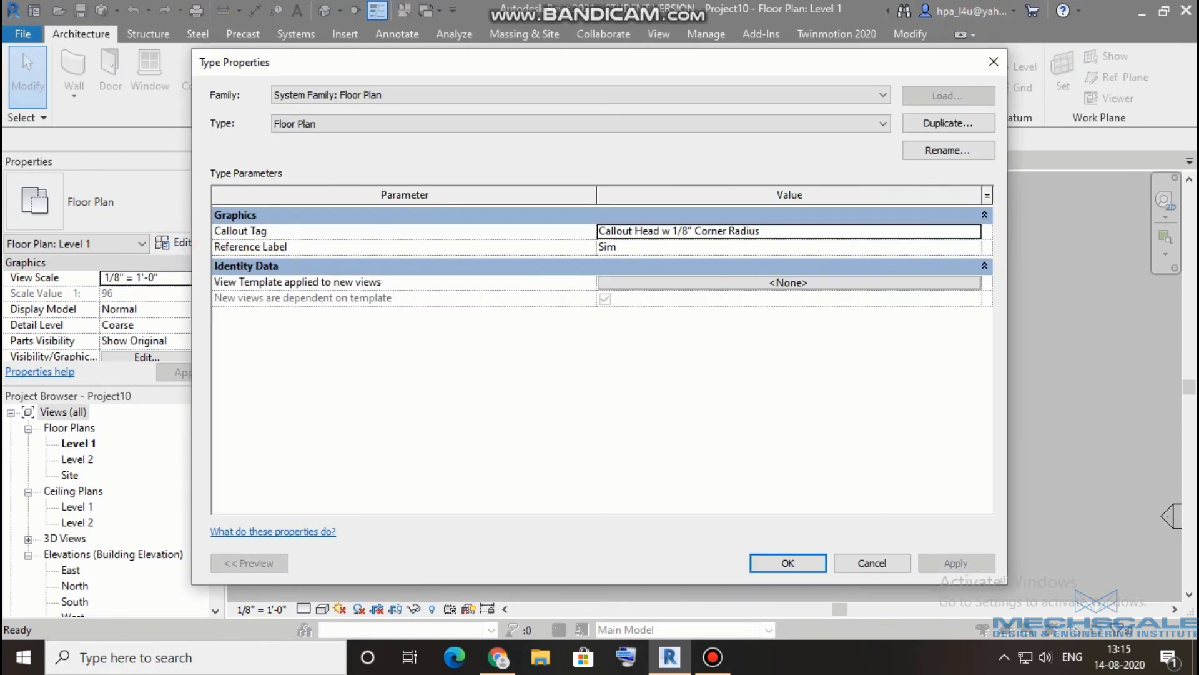
pyautogui.click(872, 562)
pyautogui.click(718, 414)
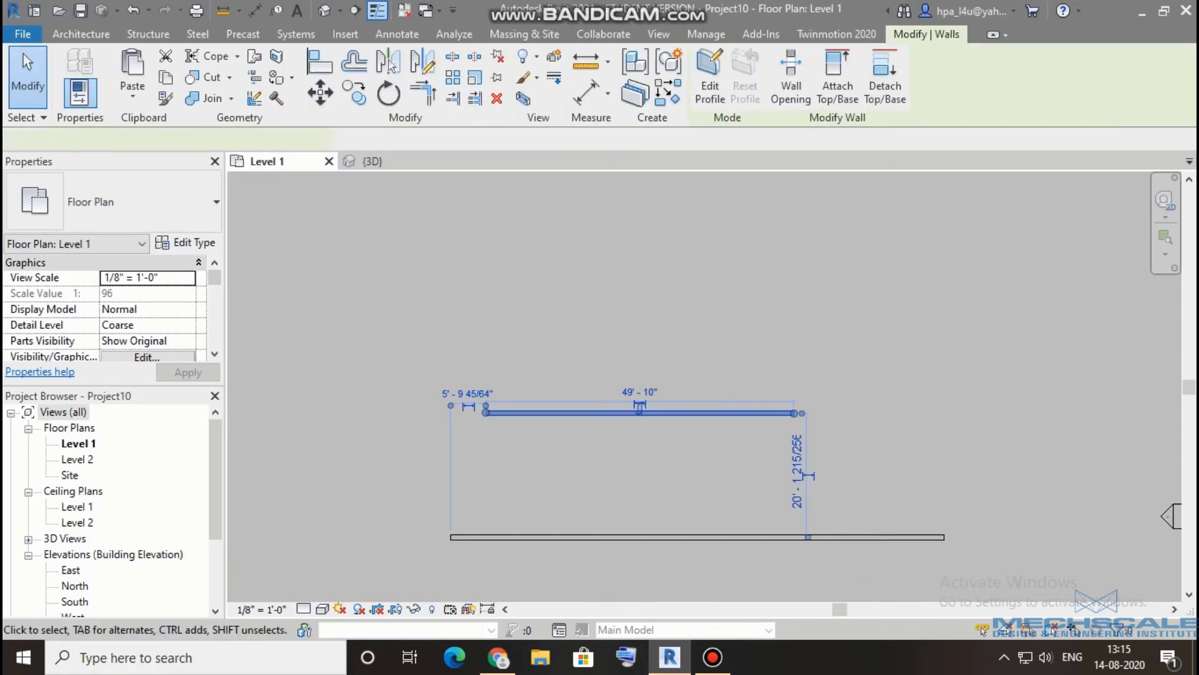
pyautogui.click(185, 243)
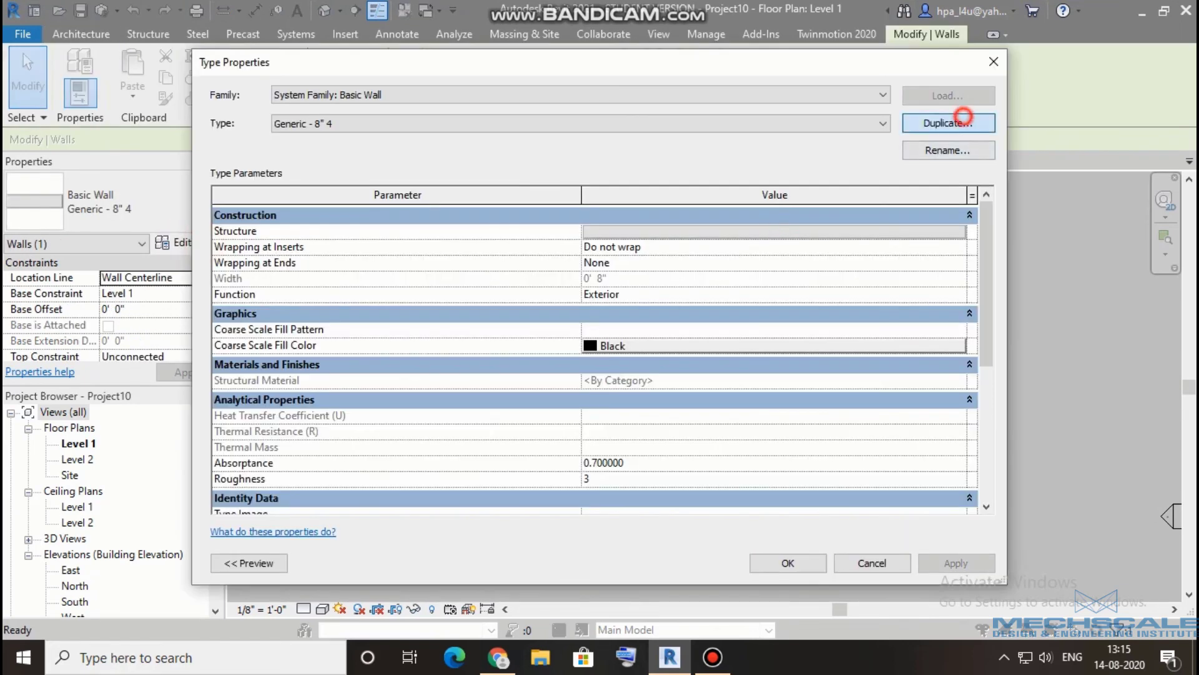
pyautogui.click(963, 120)
pyautogui.click(668, 357)
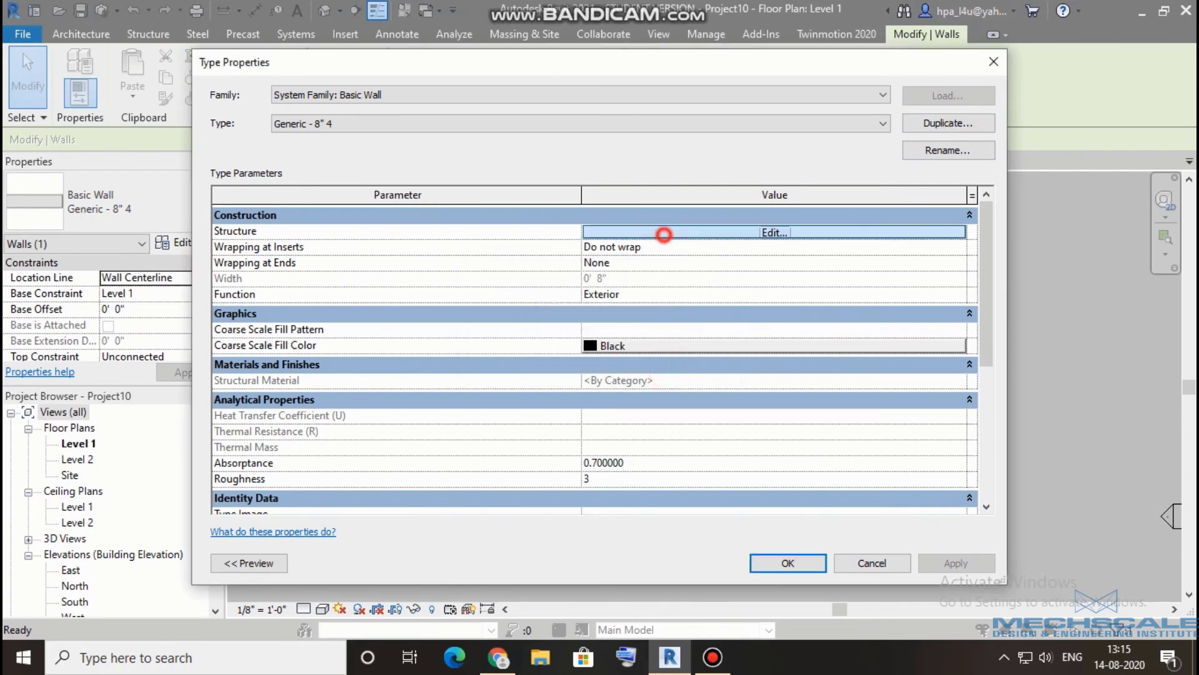
pyautogui.click(664, 233)
pyautogui.click(254, 369)
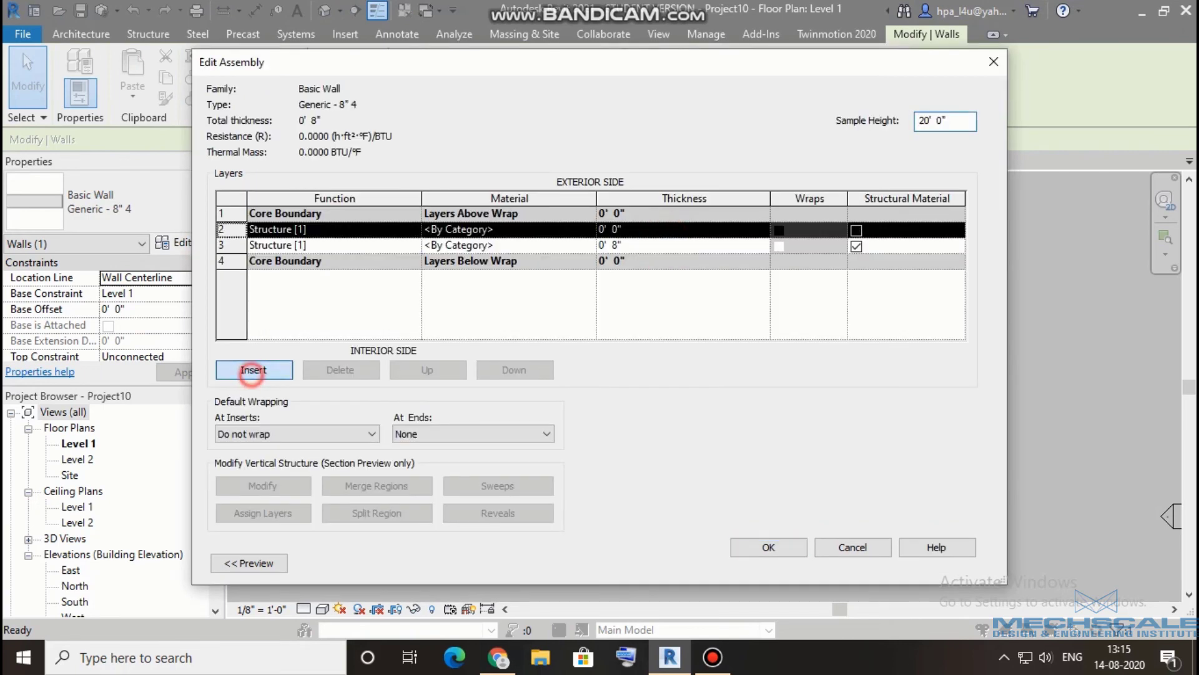
pyautogui.click(254, 369)
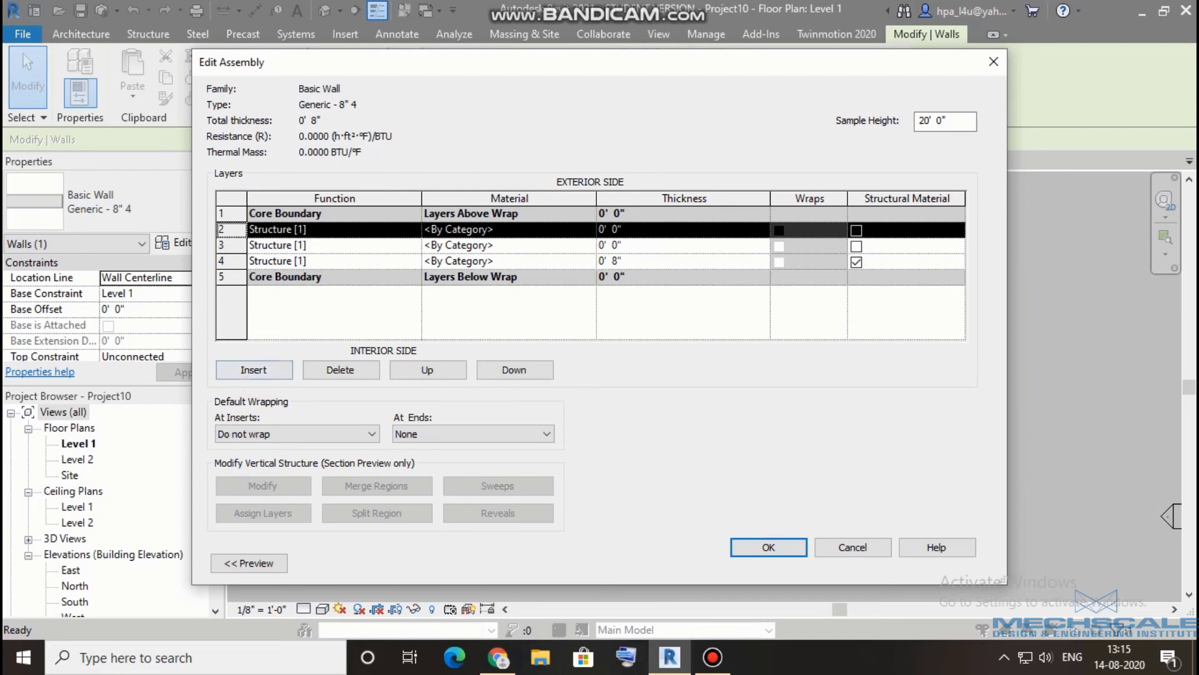
pyautogui.click(614, 230)
pyautogui.doubleClick(615, 229)
pyautogui.write('1')
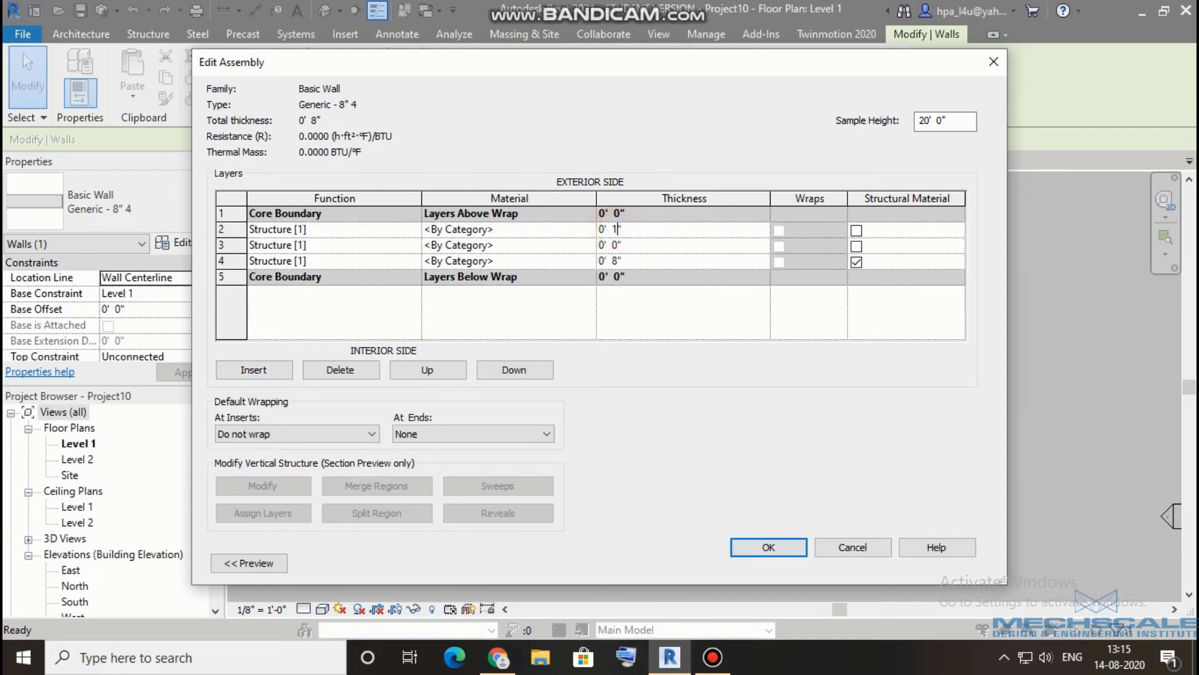
pyautogui.click(615, 245)
pyautogui.doubleClick(615, 245)
pyautogui.write('1')
# - Move one 1" layer outside the exterior core boundary and the other outside the interior one
pyautogui.click(231, 261)
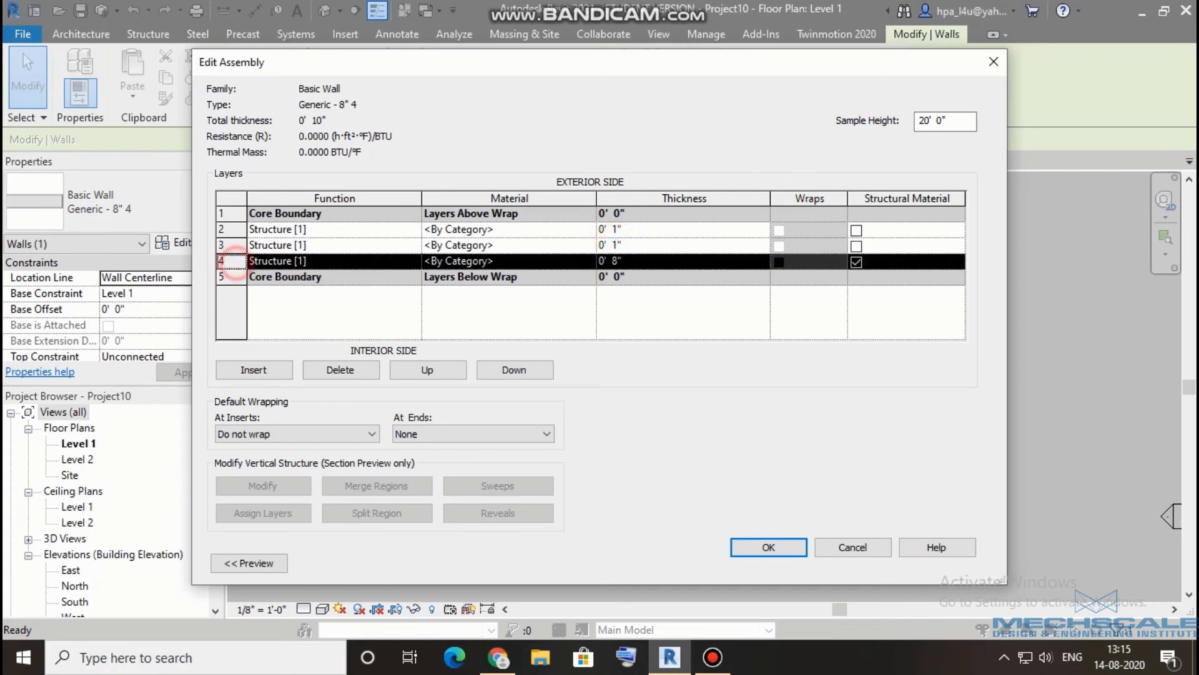
pyautogui.click(428, 370)
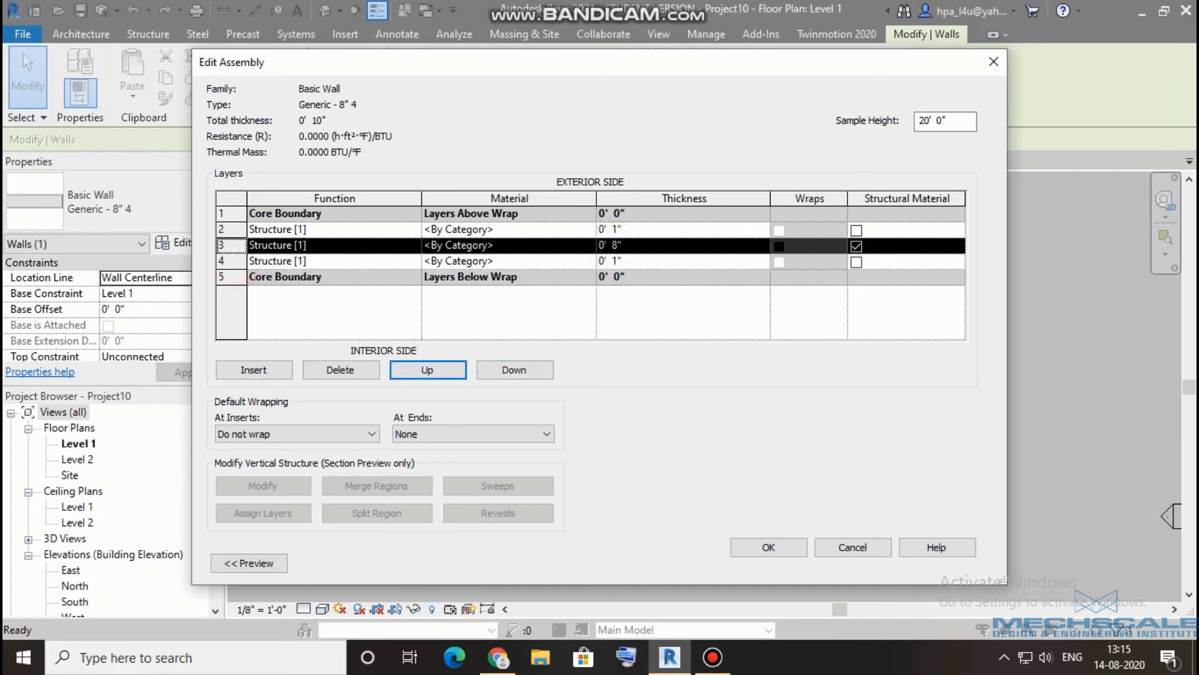
pyautogui.click(231, 260)
pyautogui.click(514, 370)
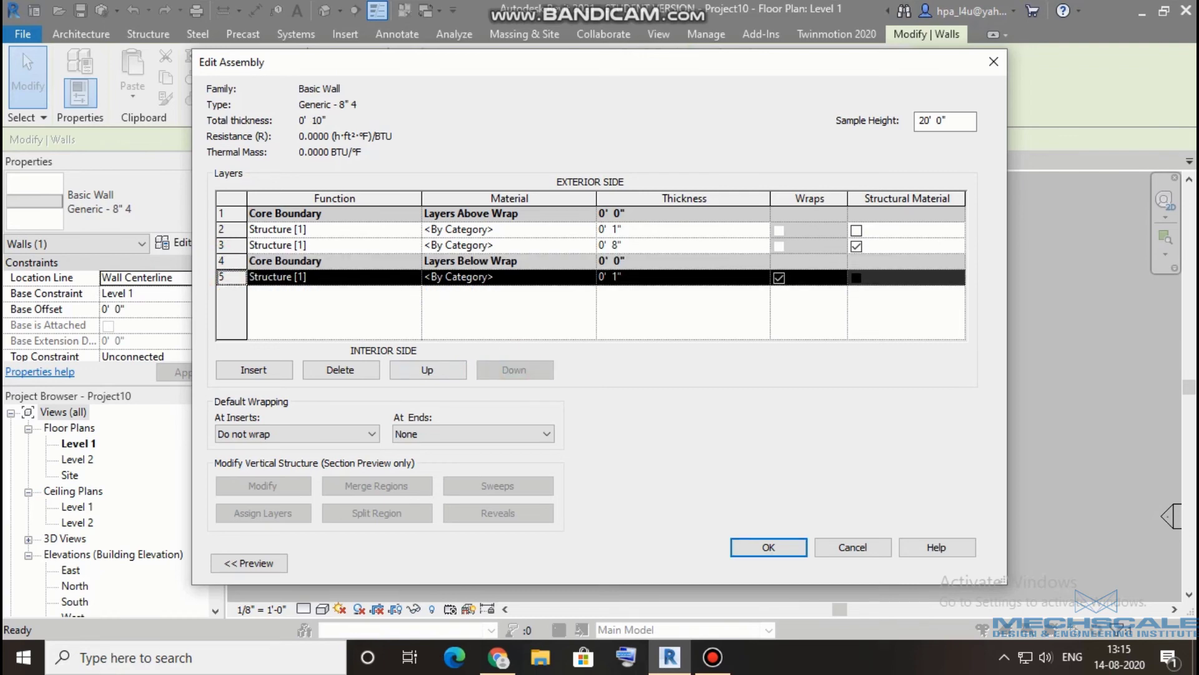
pyautogui.click(232, 230)
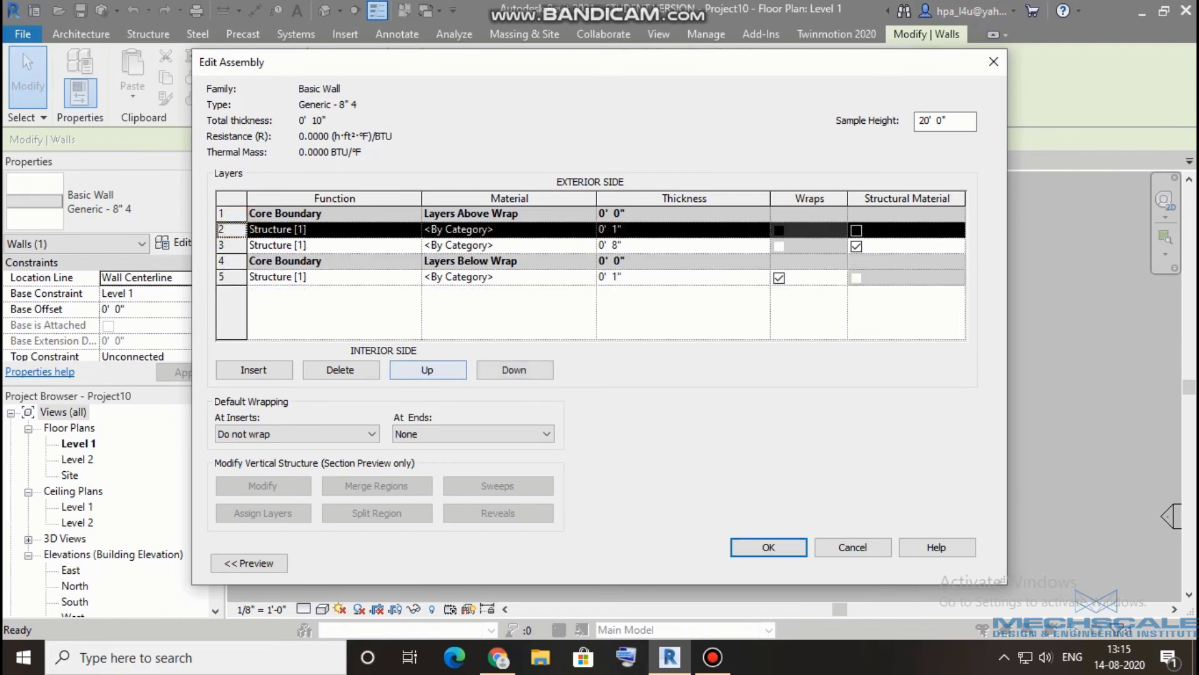
pyautogui.click(438, 370)
pyautogui.click(580, 330)
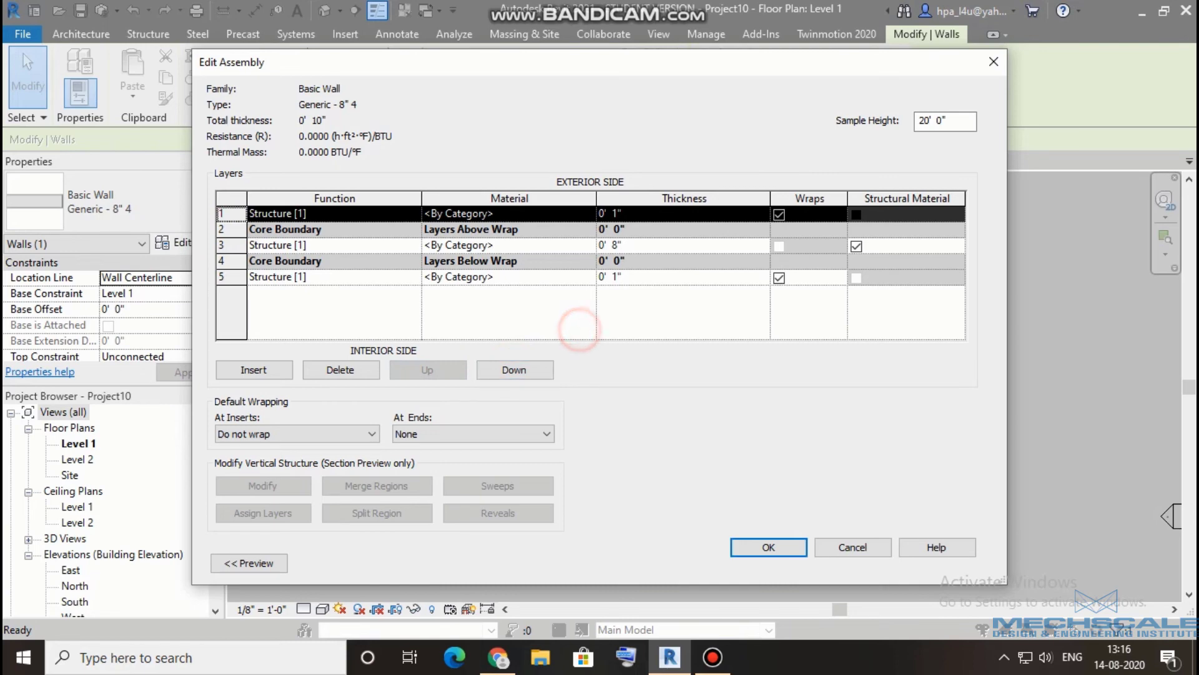
# - Assign Flooring > Cork Tiles to the exterior 1" layer
pyautogui.click(581, 213)
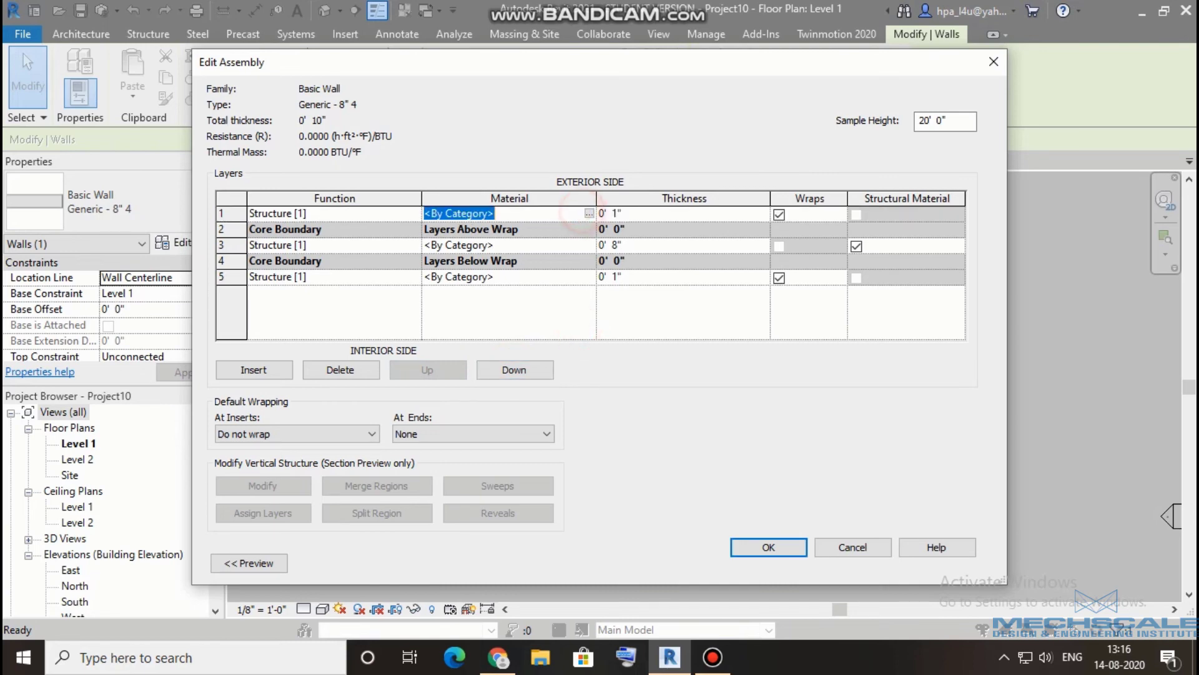
pyautogui.click(593, 213)
pyautogui.click(275, 194)
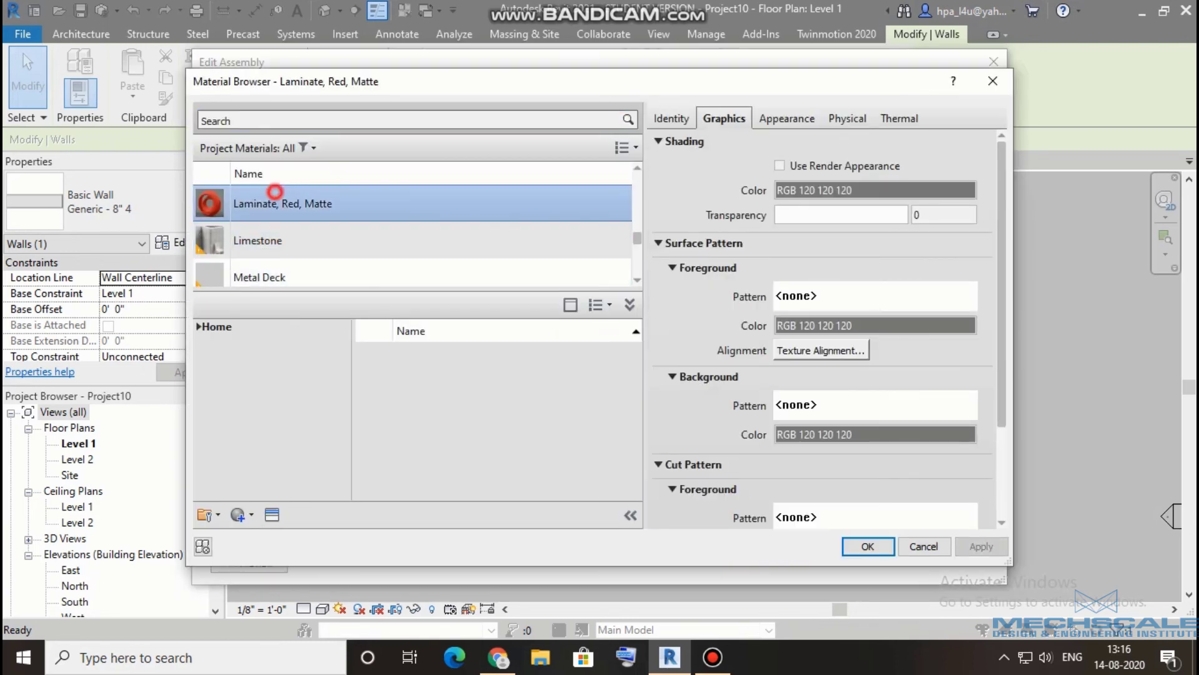
pyautogui.doubleClick(506, 196)
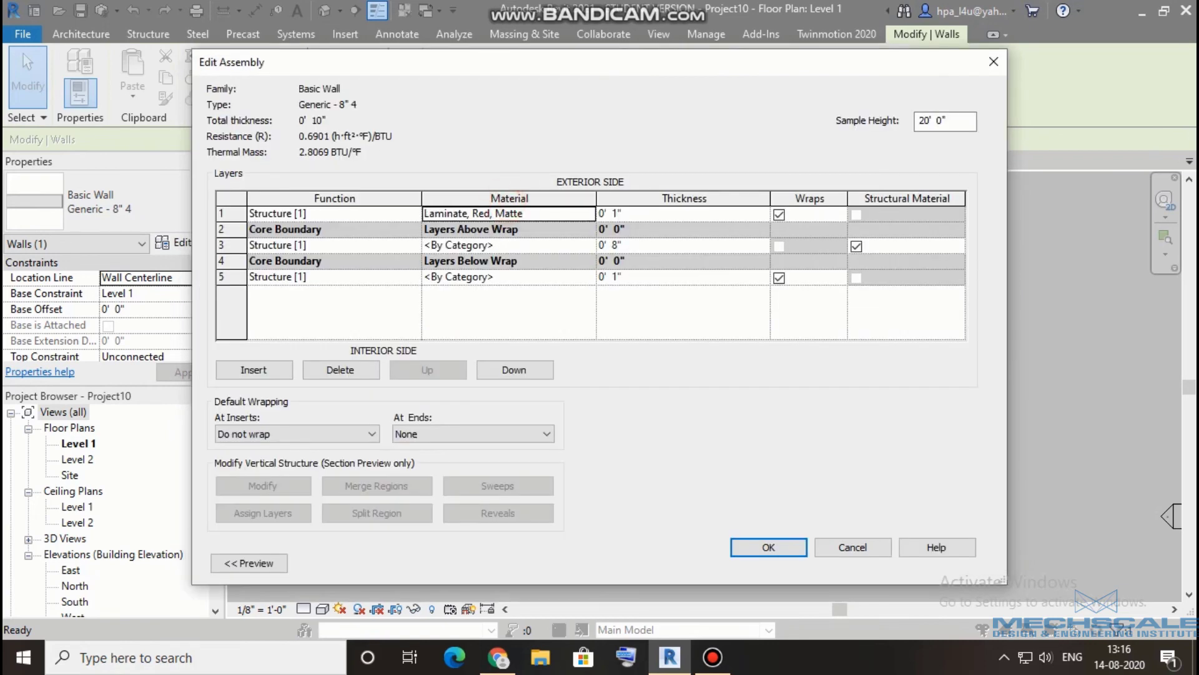
pyautogui.click(592, 213)
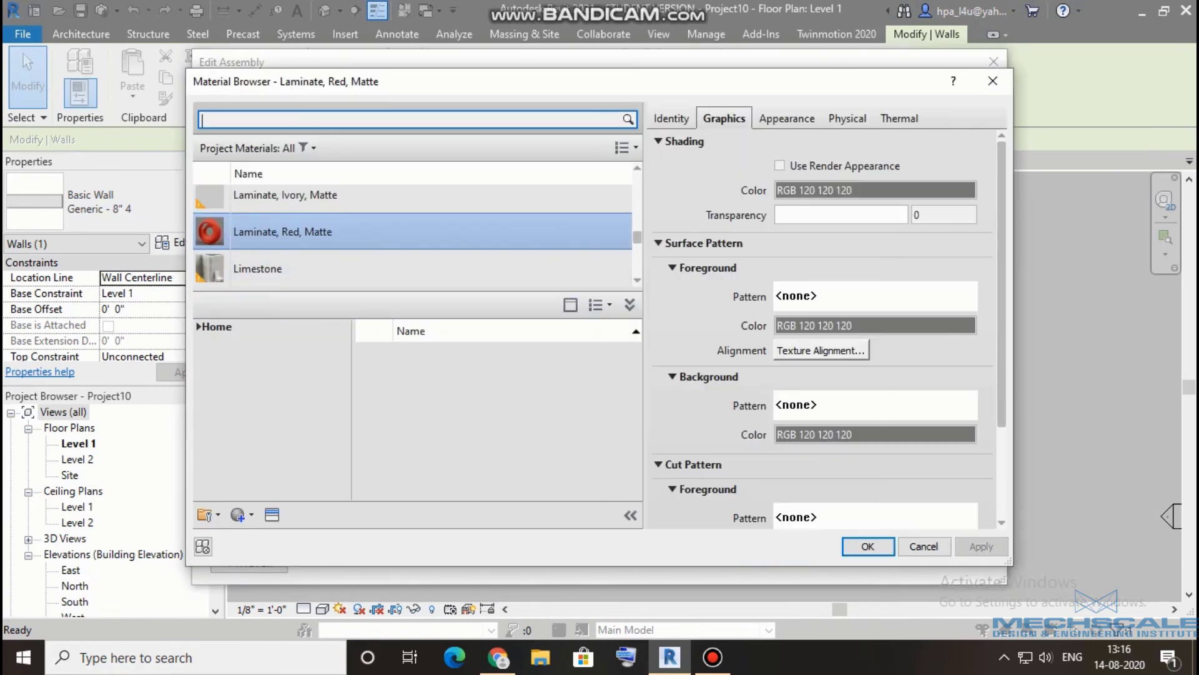
pyautogui.scroll(3, 378, 278)
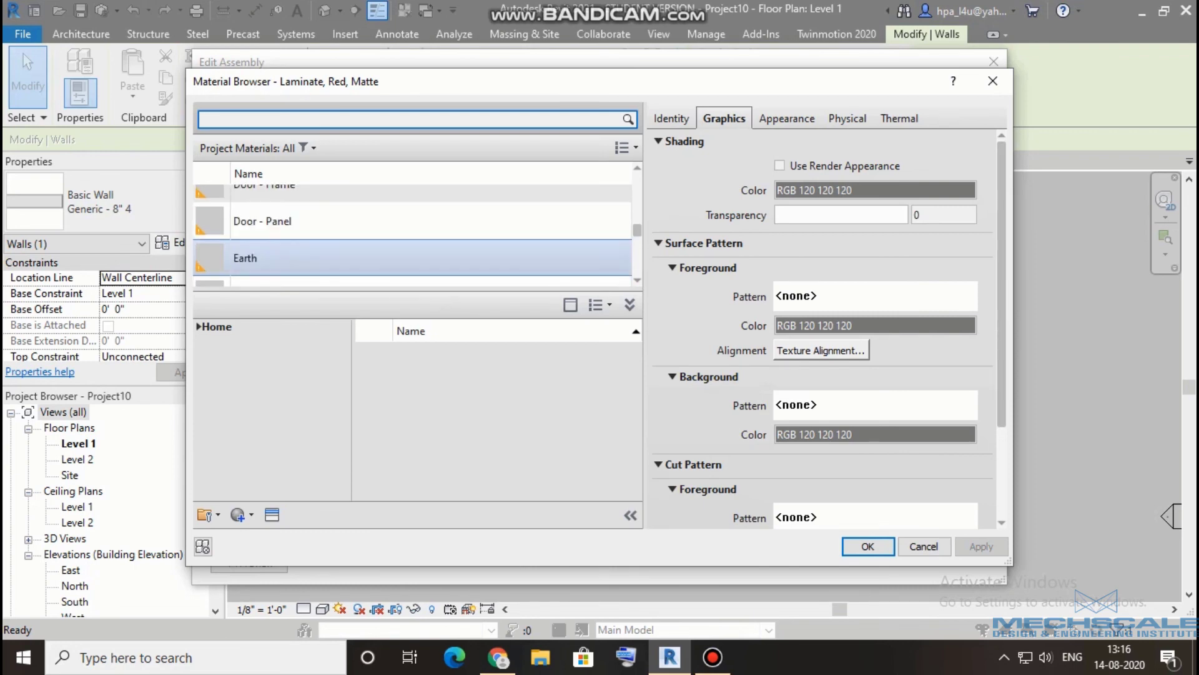
pyautogui.scroll(2, 377, 258)
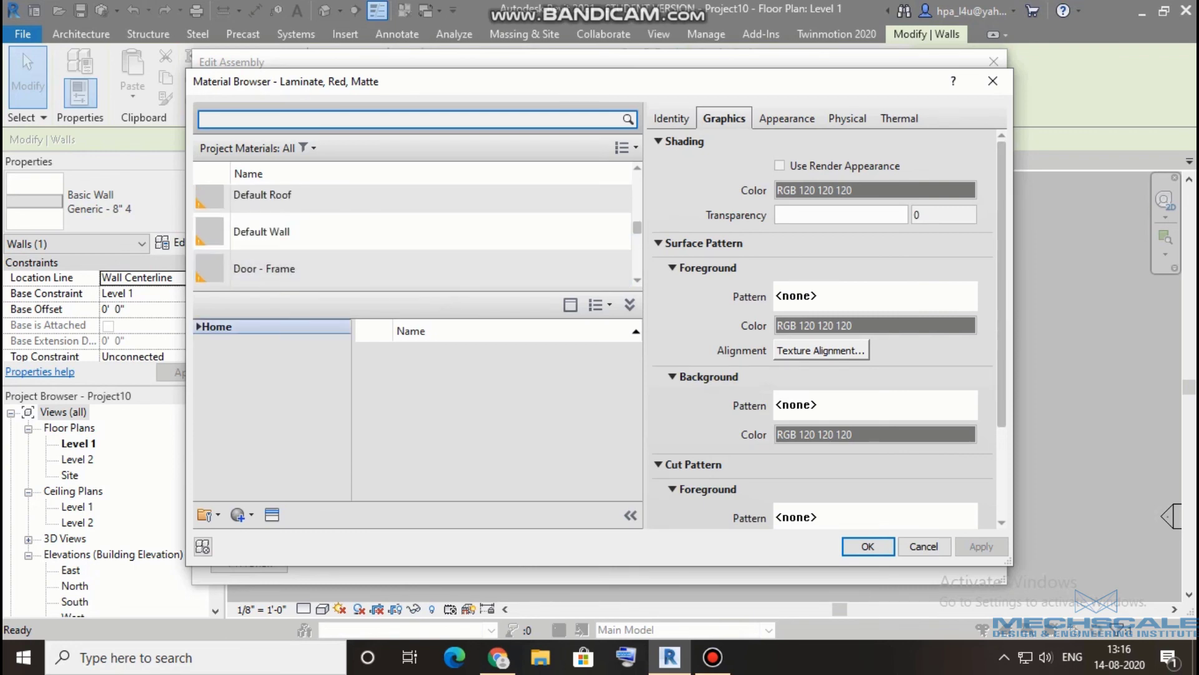
pyautogui.click(198, 326)
pyautogui.click(206, 356)
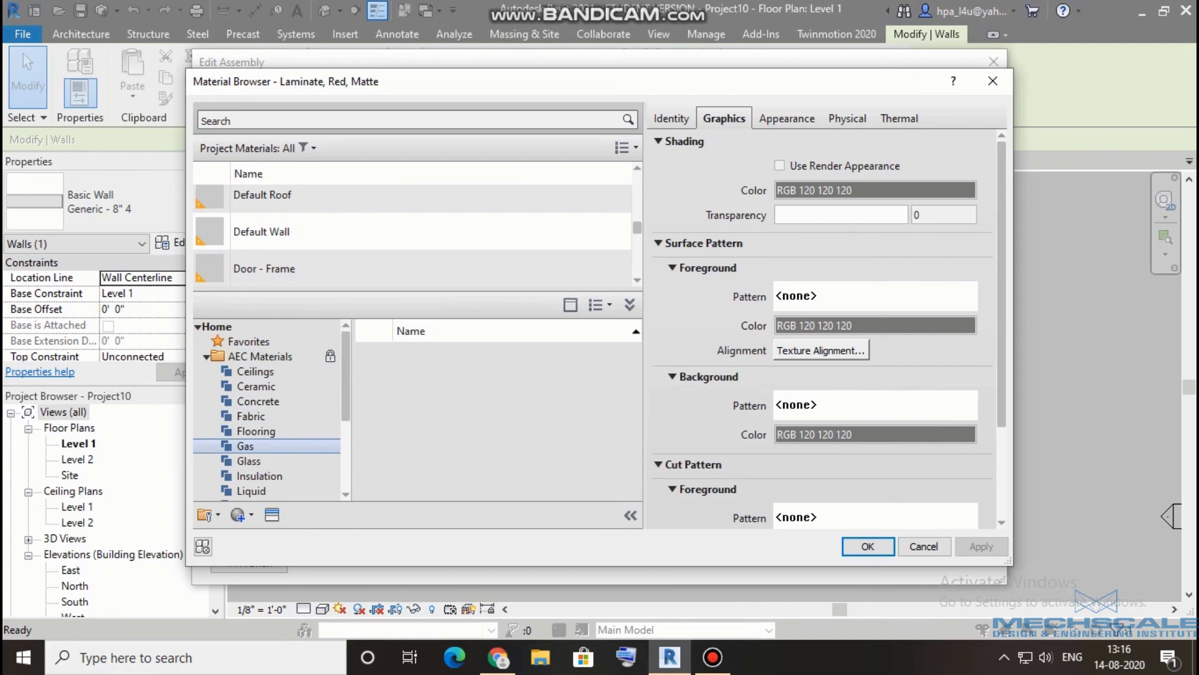
pyautogui.click(256, 431)
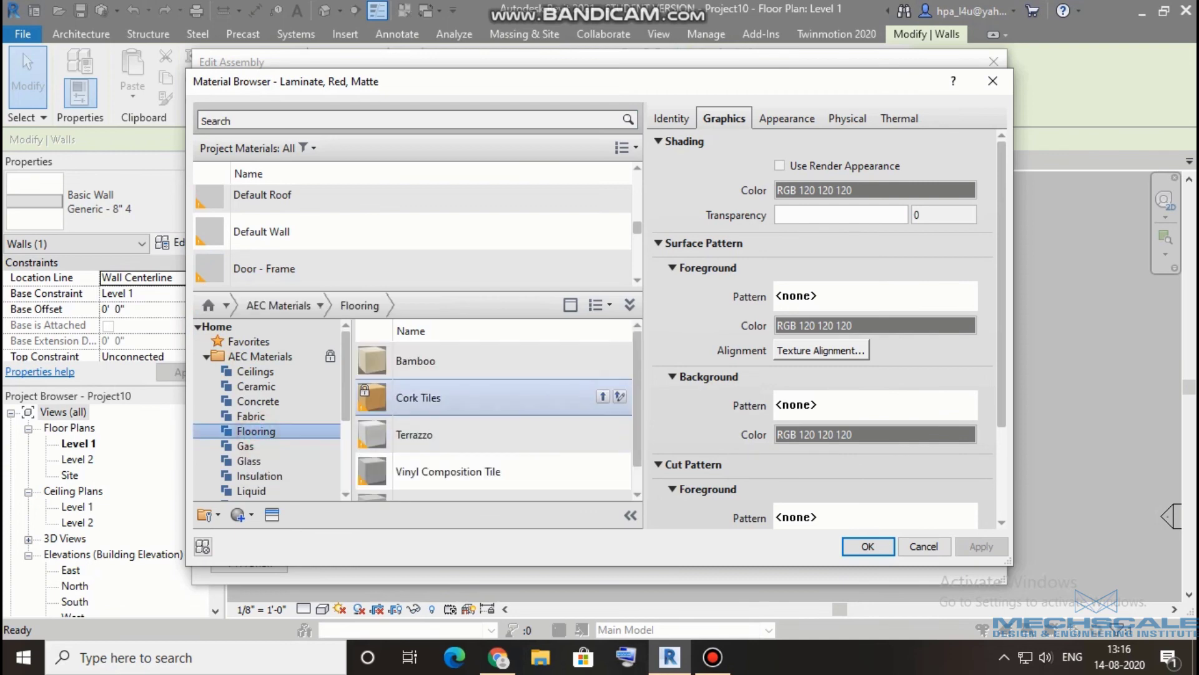
pyautogui.click(603, 396)
pyautogui.click(868, 546)
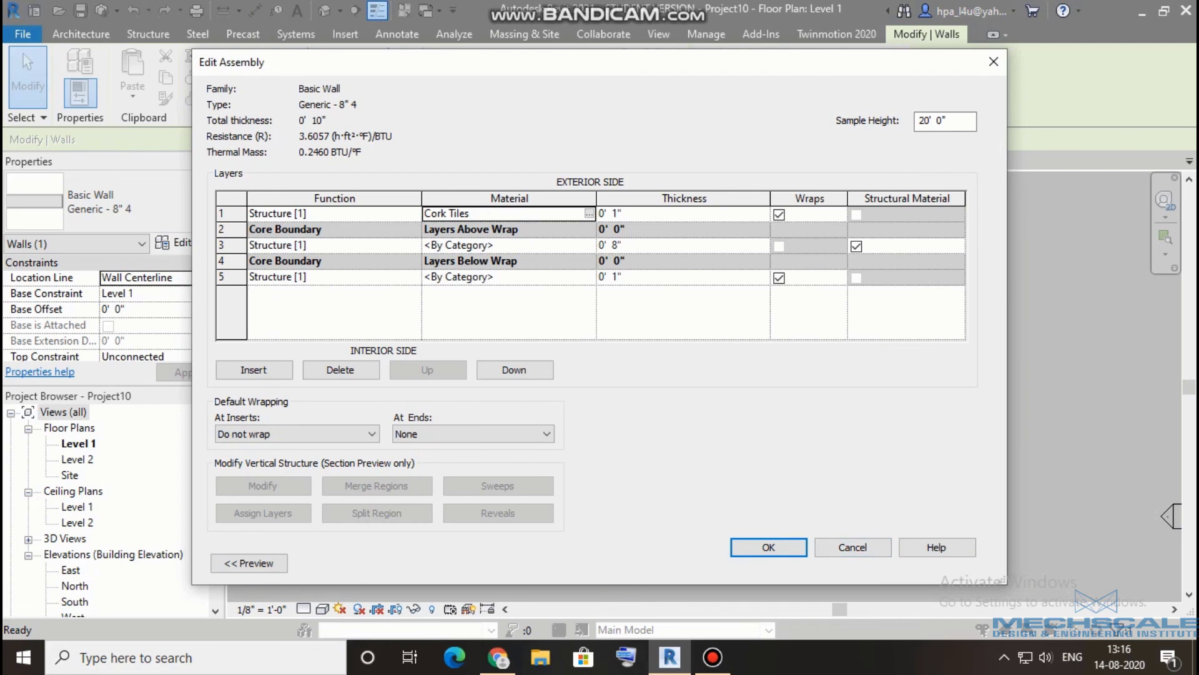
# - Assign Plastic > Acrylic to the interior 1" layer and close the layer editor
pyautogui.click(592, 275)
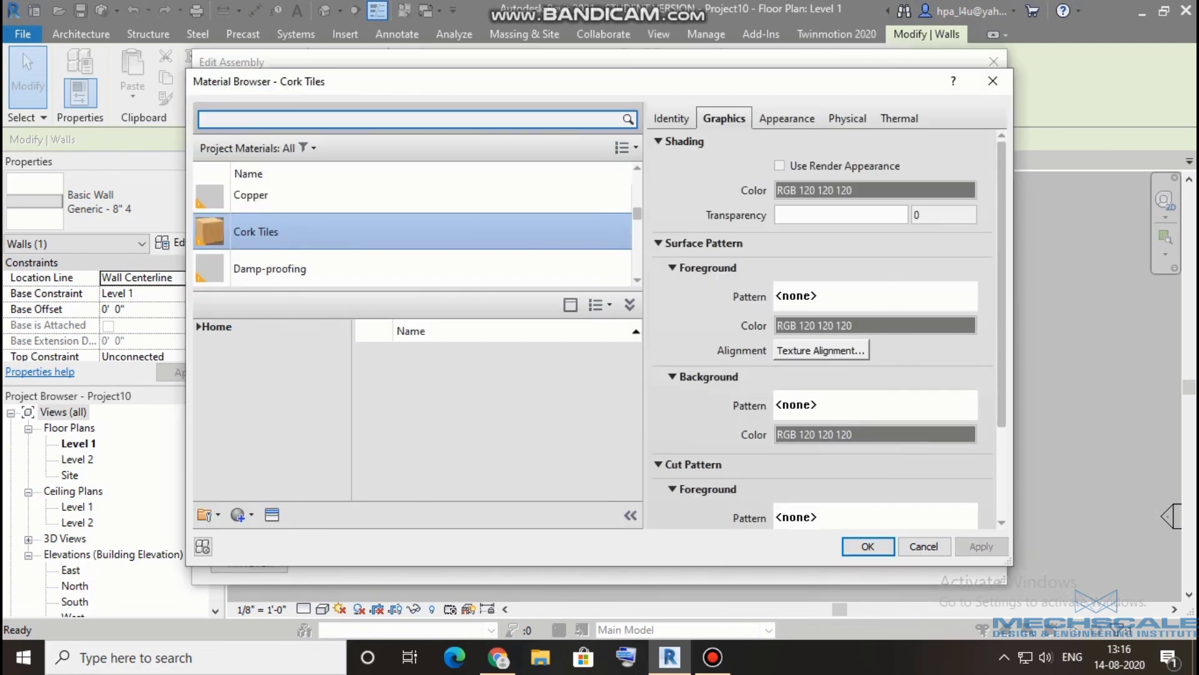
pyautogui.click(201, 332)
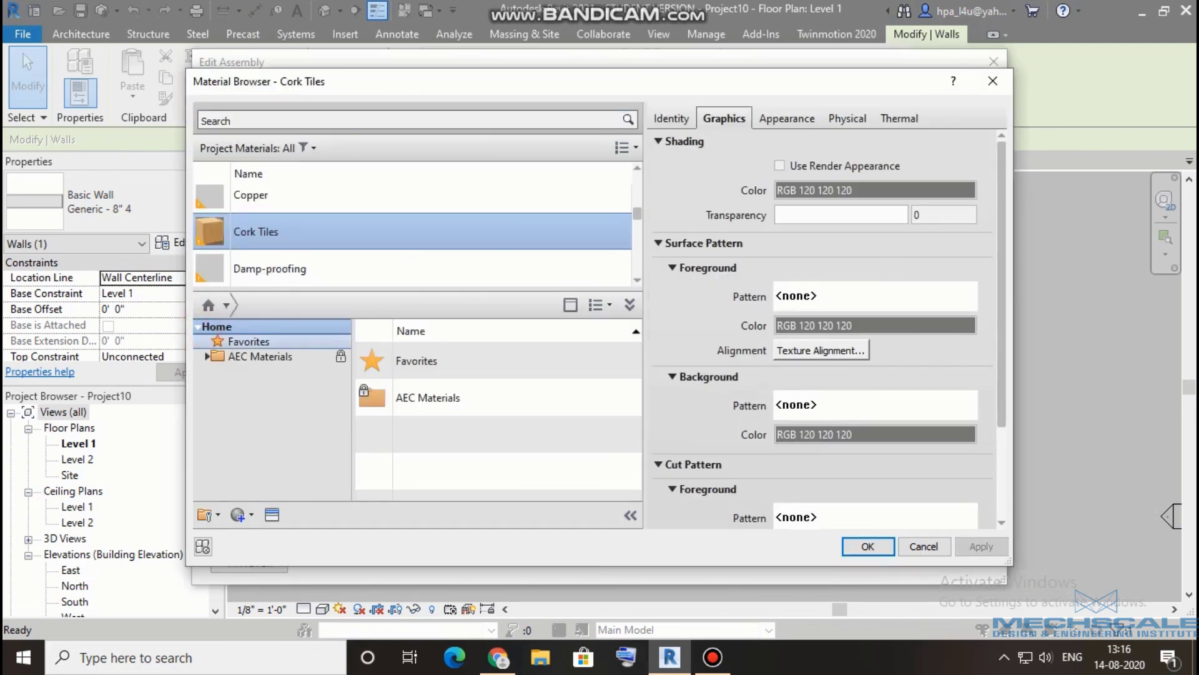
pyautogui.click(206, 356)
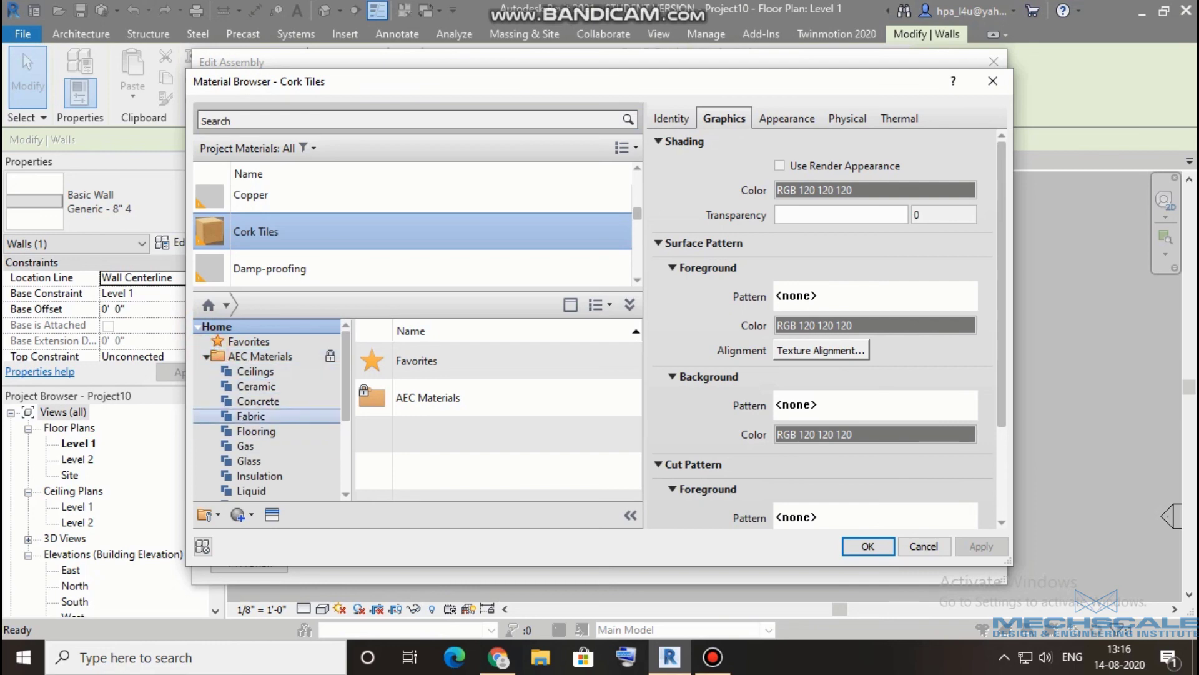
pyautogui.scroll(-2, 268, 461)
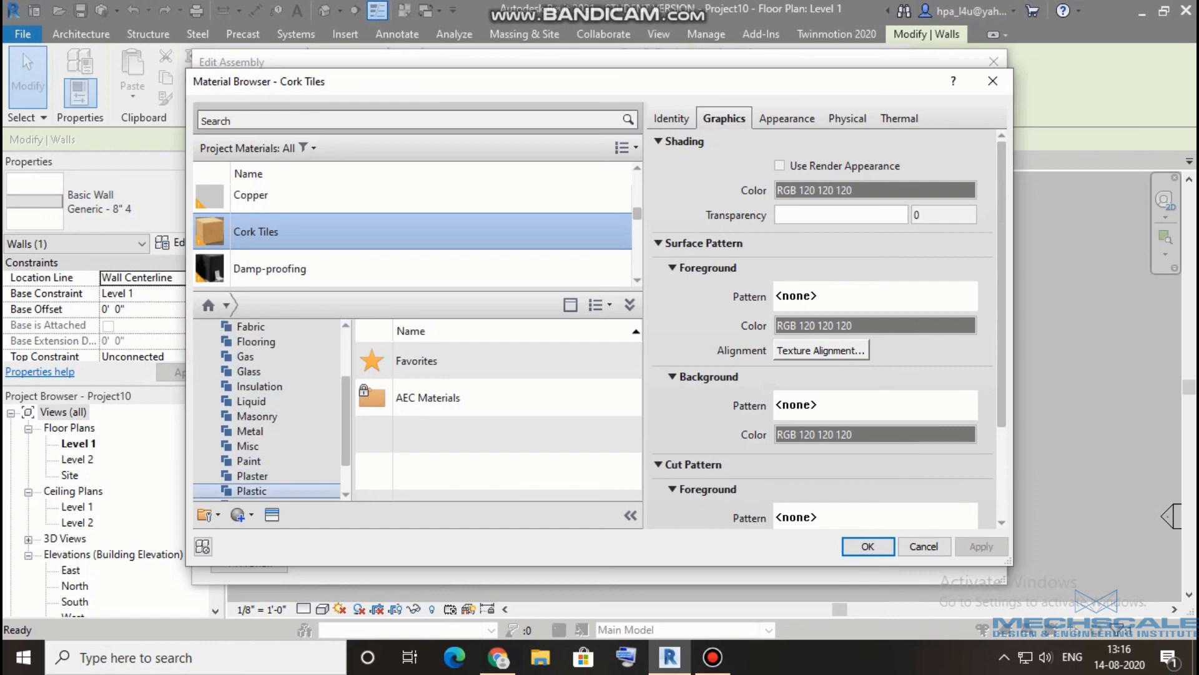
pyautogui.click(252, 490)
pyautogui.click(603, 359)
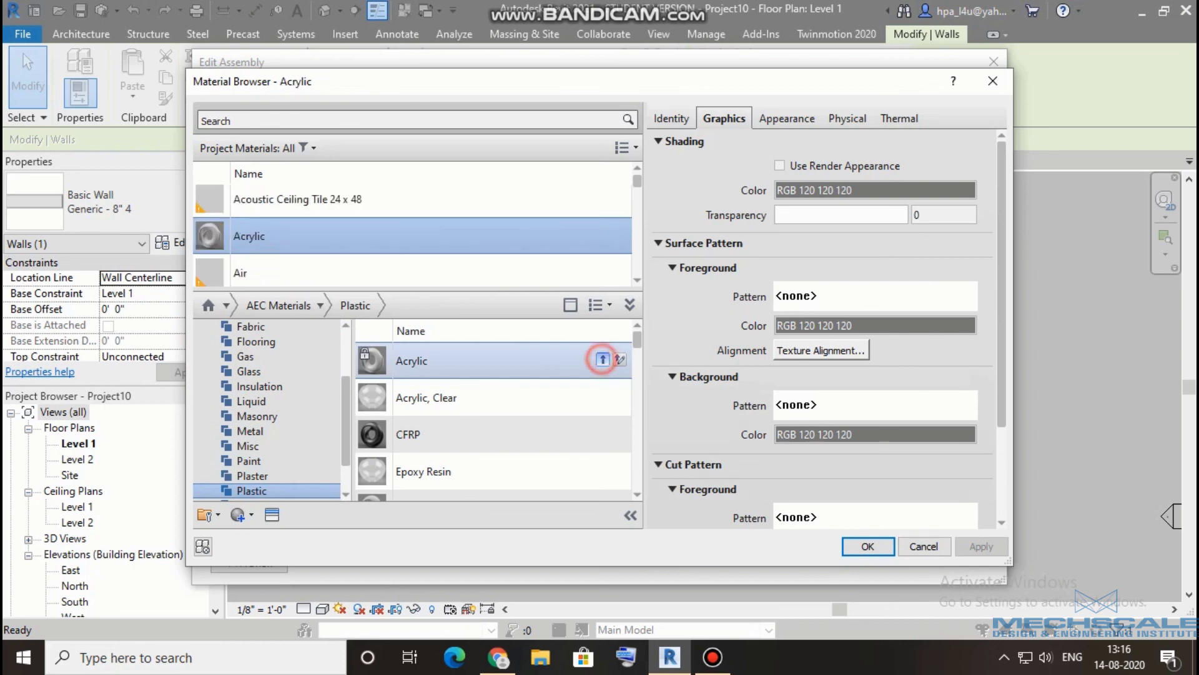
pyautogui.click(854, 545)
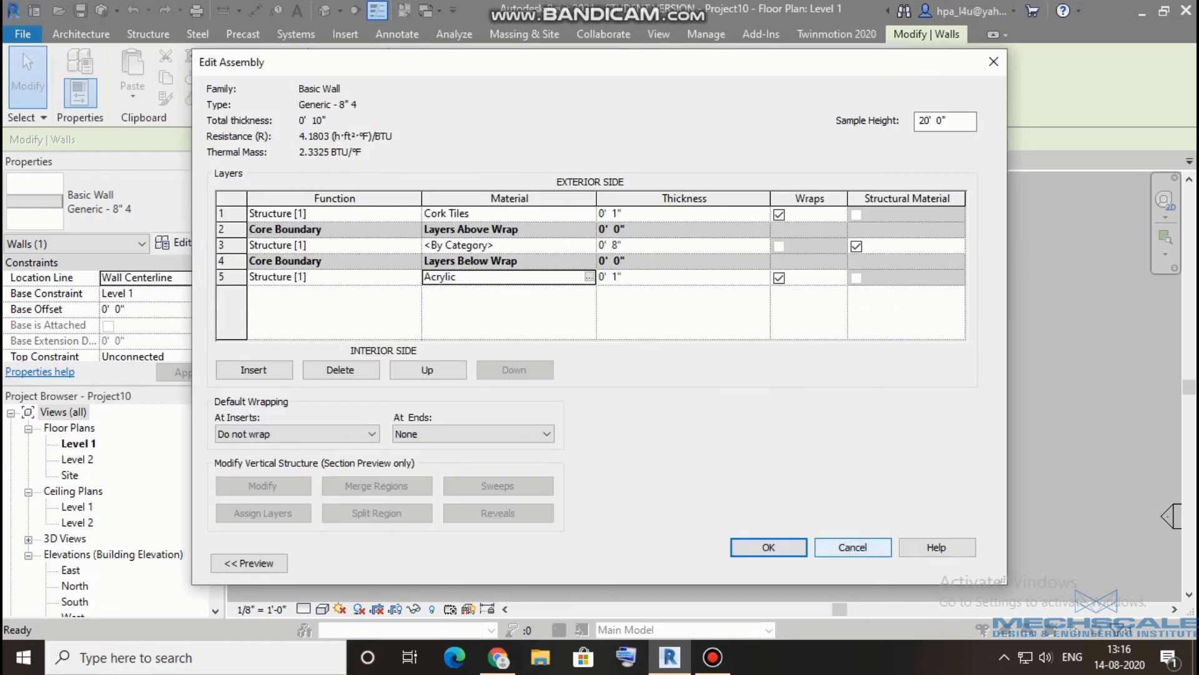
pyautogui.click(852, 546)
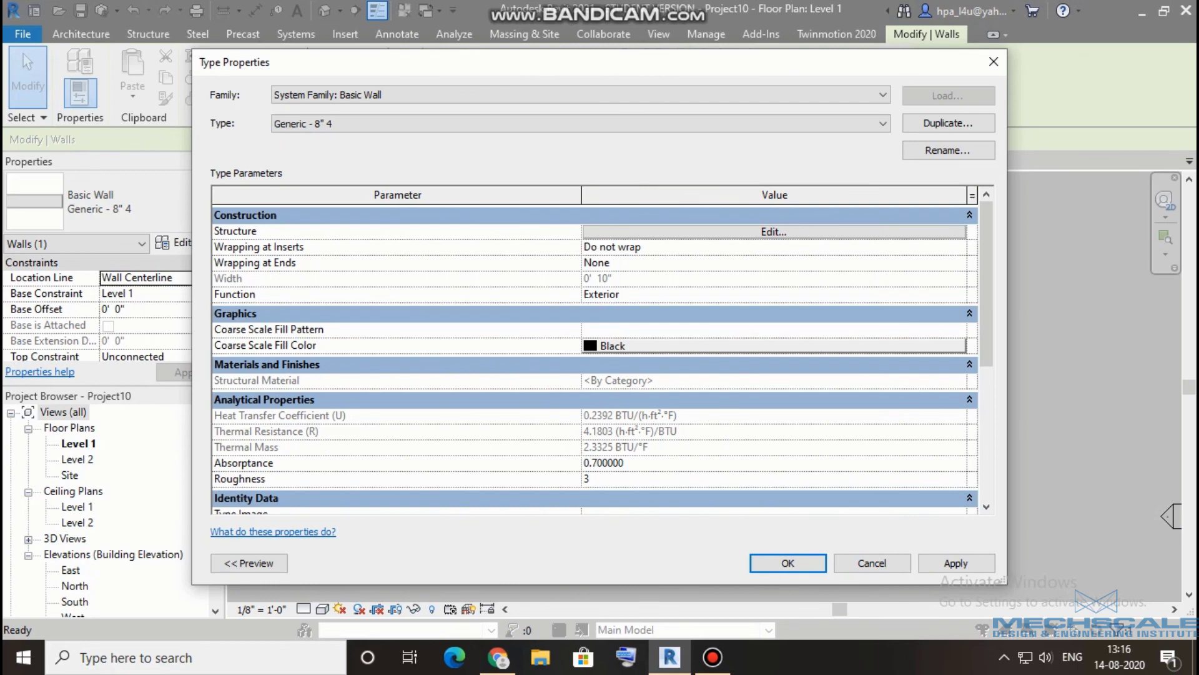
# - Set Wrapping at Inserts to Exterior and confirm the wall type
pyautogui.click(687, 247)
pyautogui.click(958, 248)
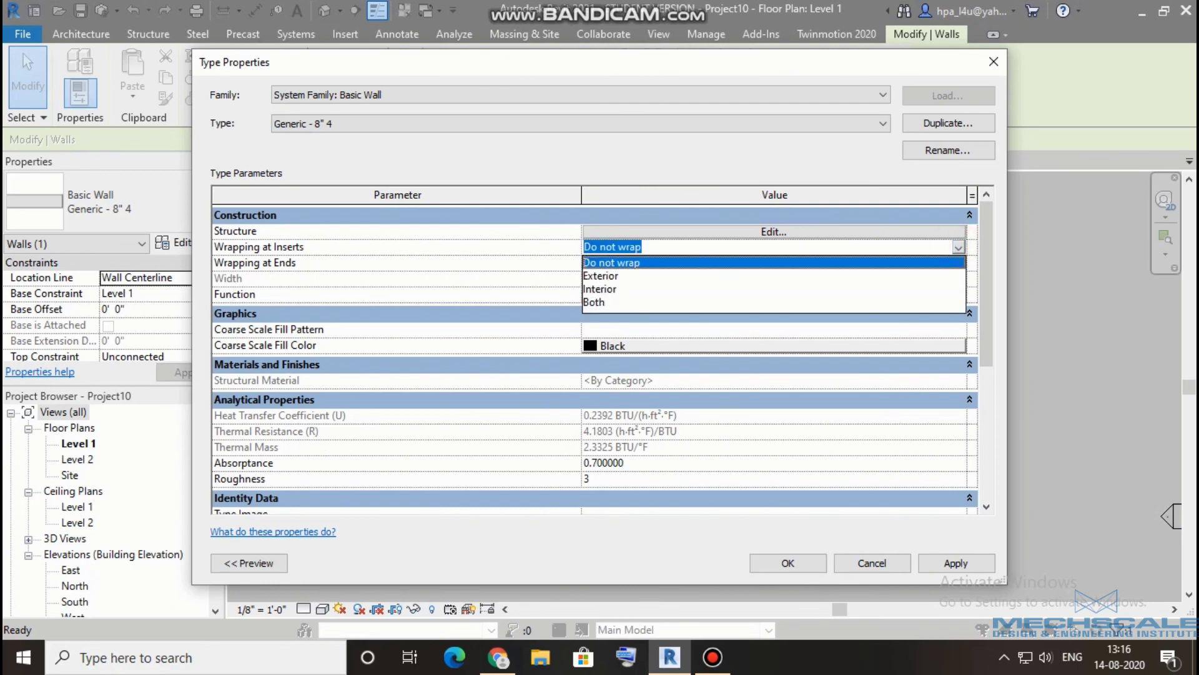
pyautogui.click(905, 275)
pyautogui.click(789, 562)
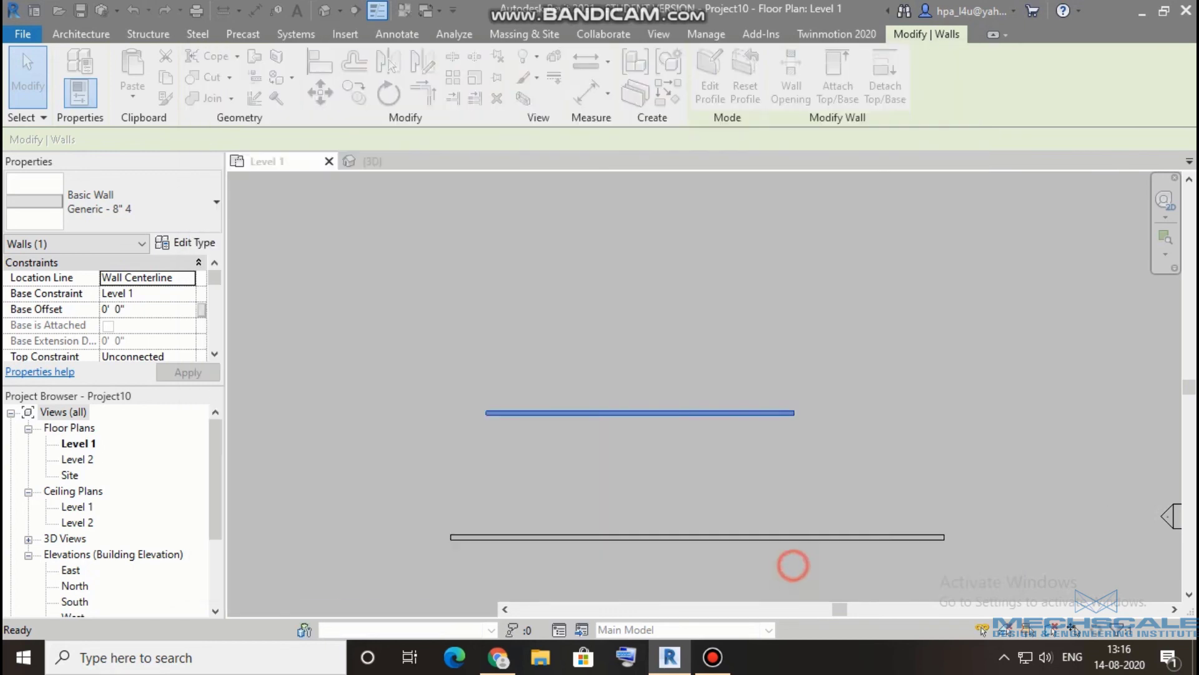
pyautogui.press('Escape')
# - Zoom into the Level 1 plan and switch its visual style to Wireframe
pyautogui.scroll(2, 409, 387)
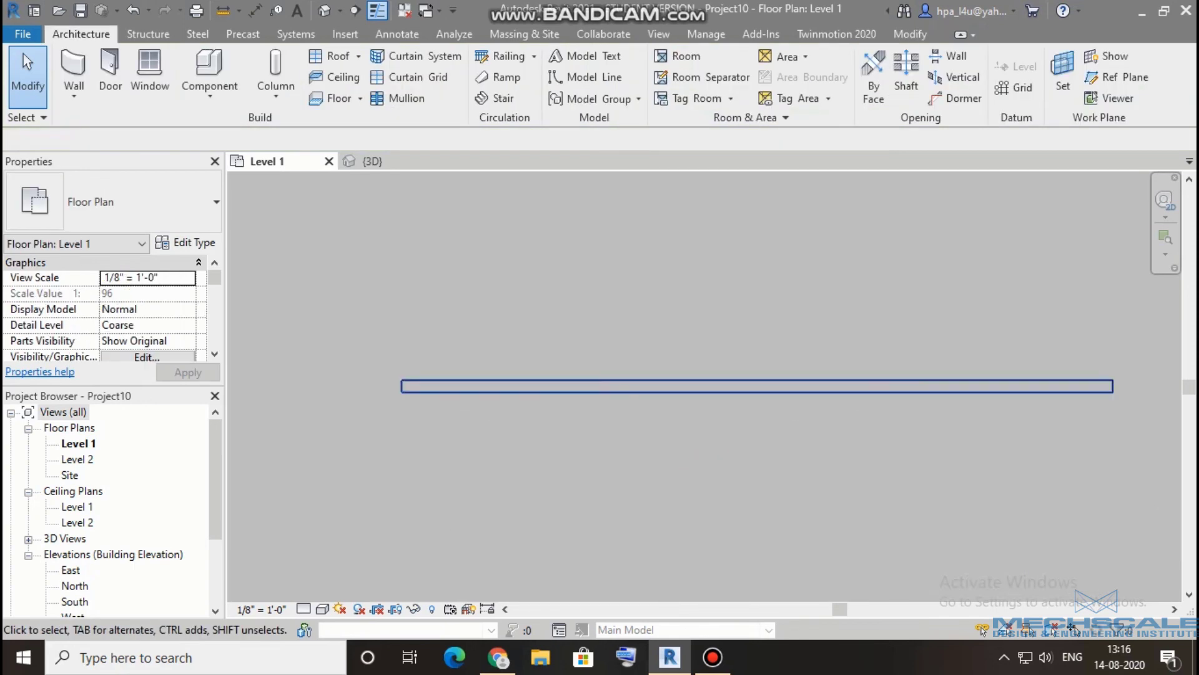
pyautogui.scroll(2, 409, 387)
pyautogui.scroll(2, 409, 387)
pyautogui.click(322, 609)
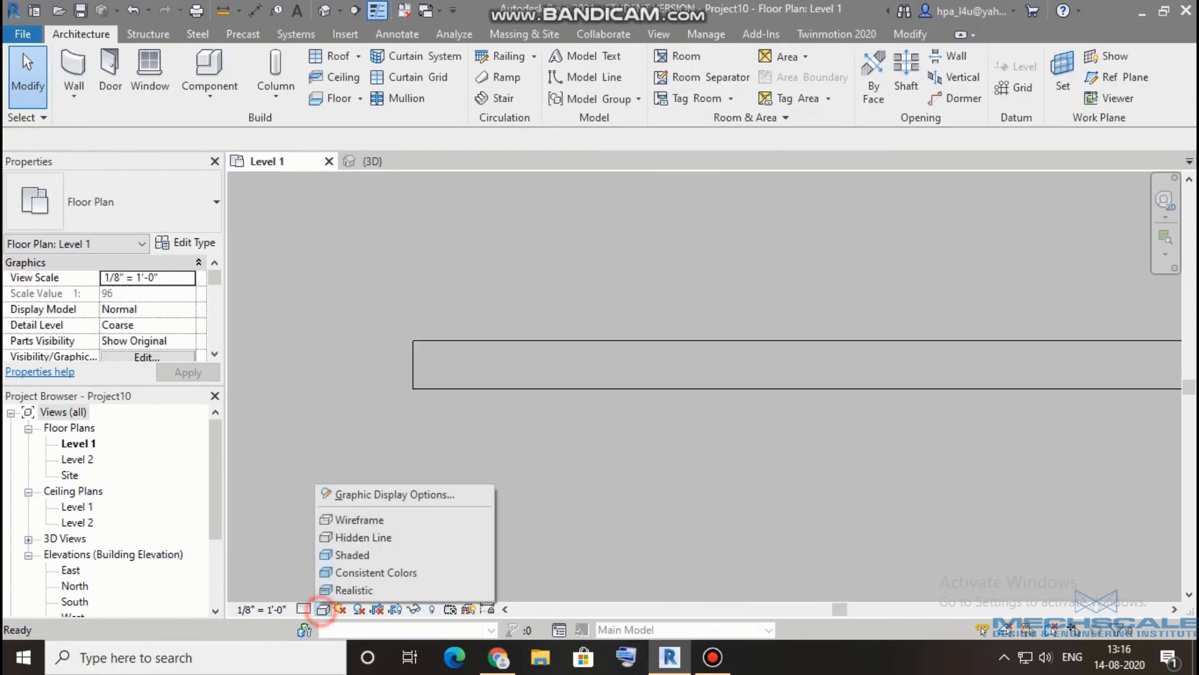
pyautogui.click(327, 516)
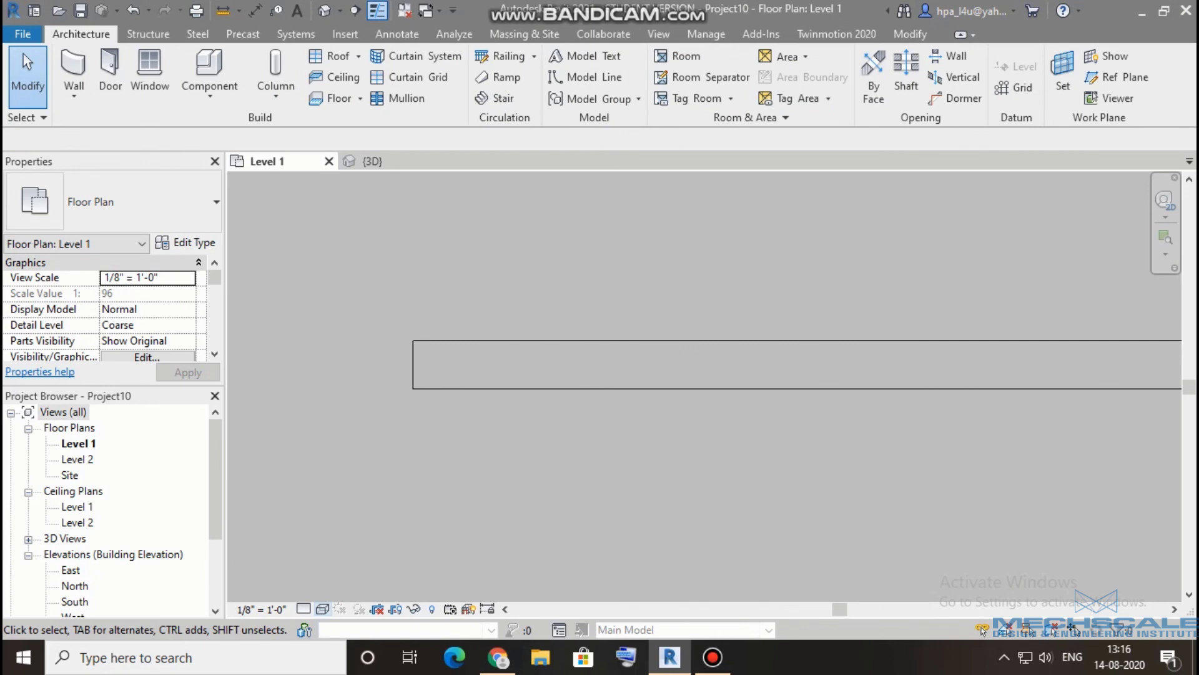
pyautogui.click(712, 657)
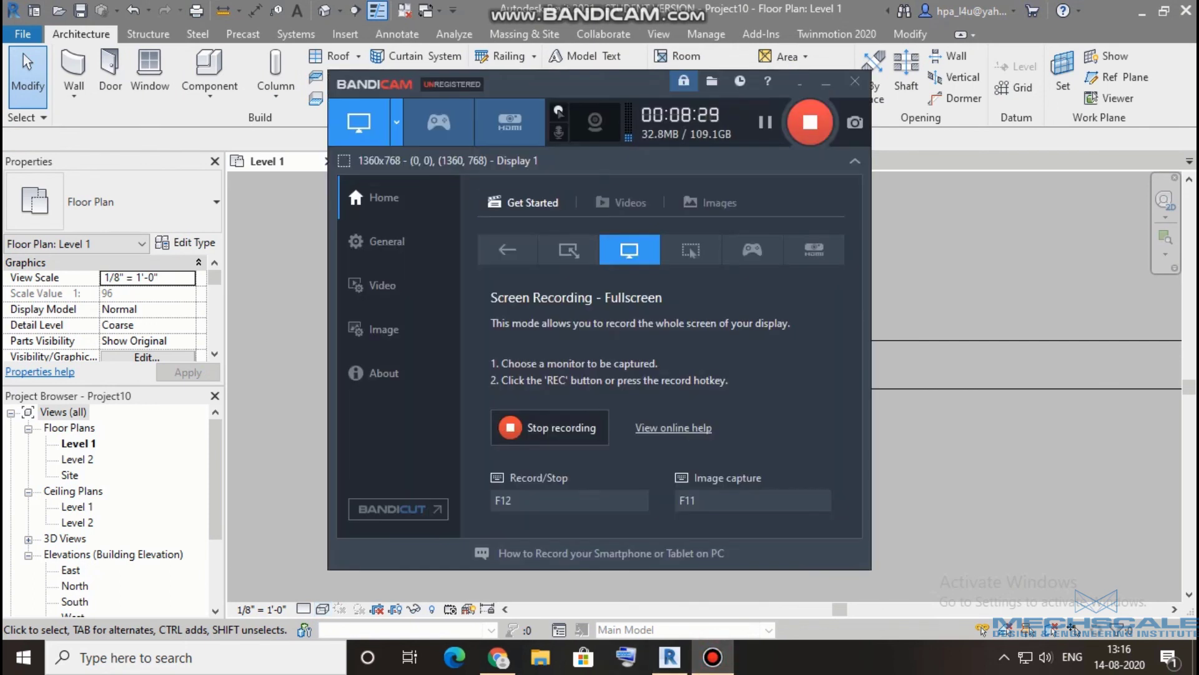